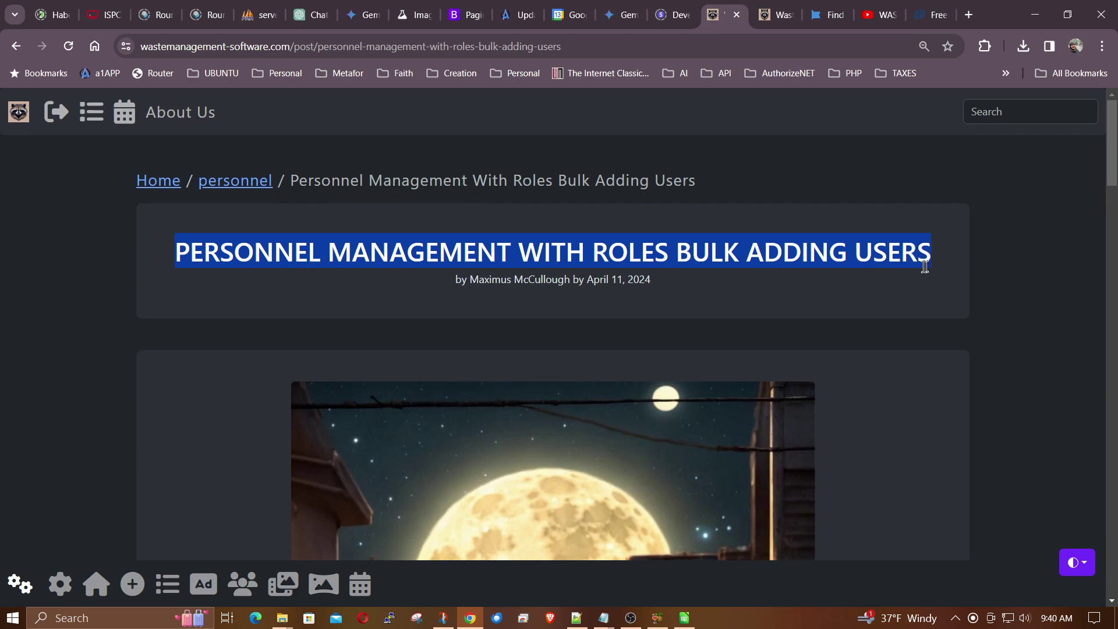
- Scroll down through the bulk-adding-users blog post
scroll(901, 296, down, 1)
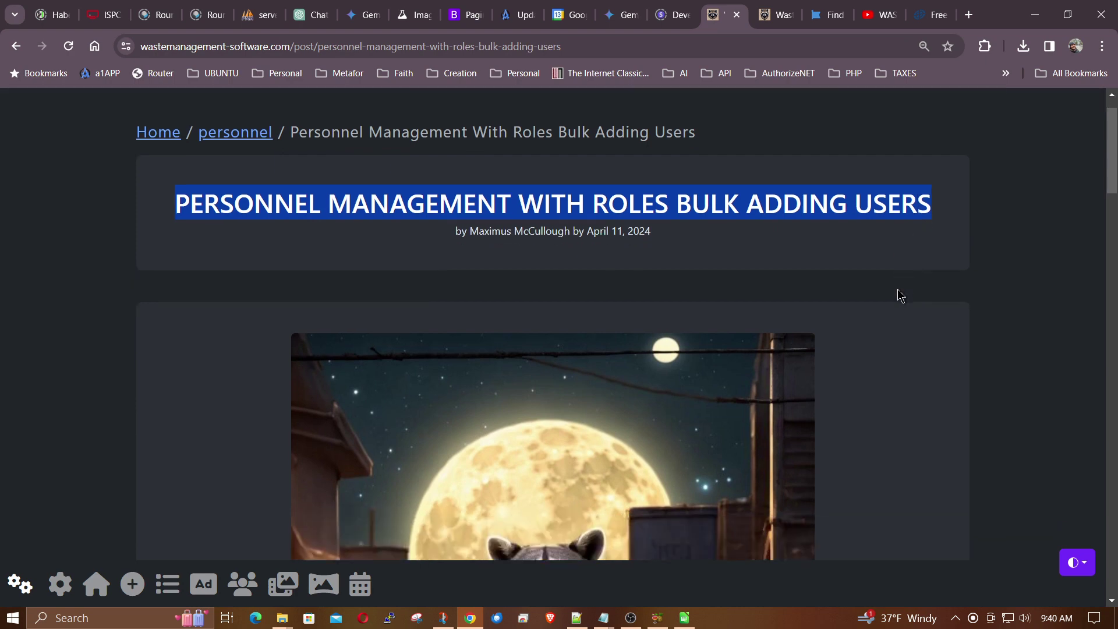
- Switch to the Waste Management Panda app, then bring up the us-500 spreadsheet window
click(778, 15)
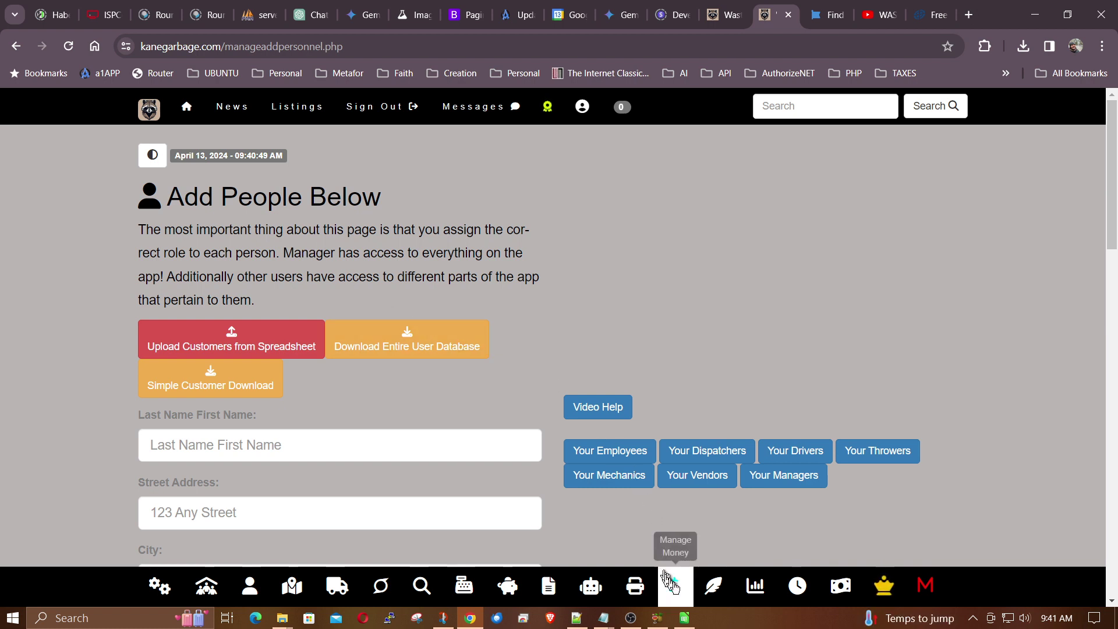
click(683, 618)
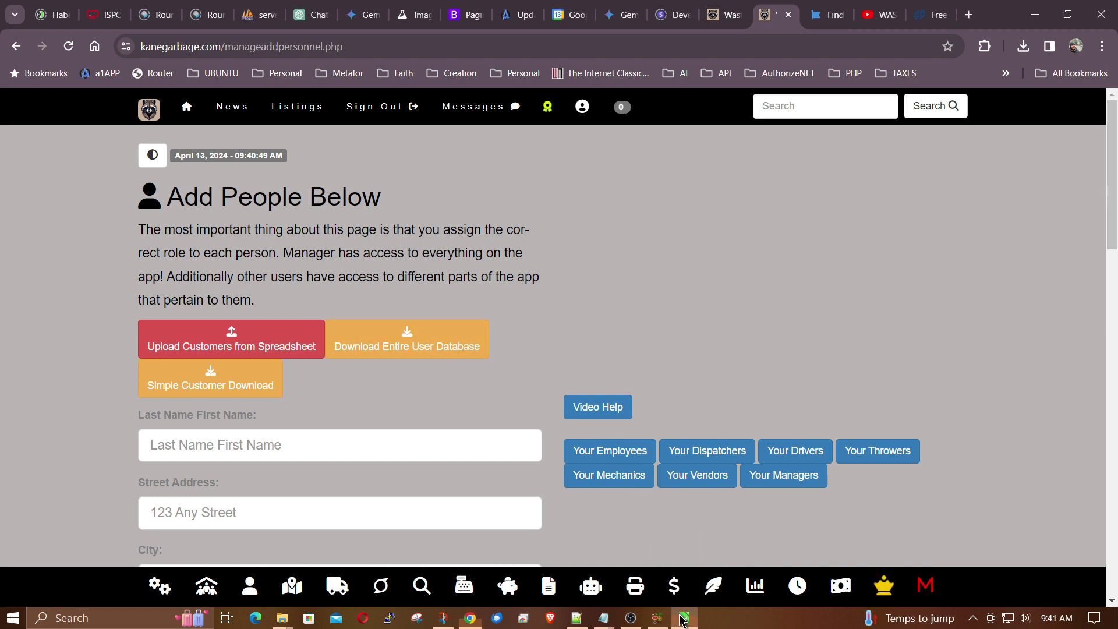
click(282, 618)
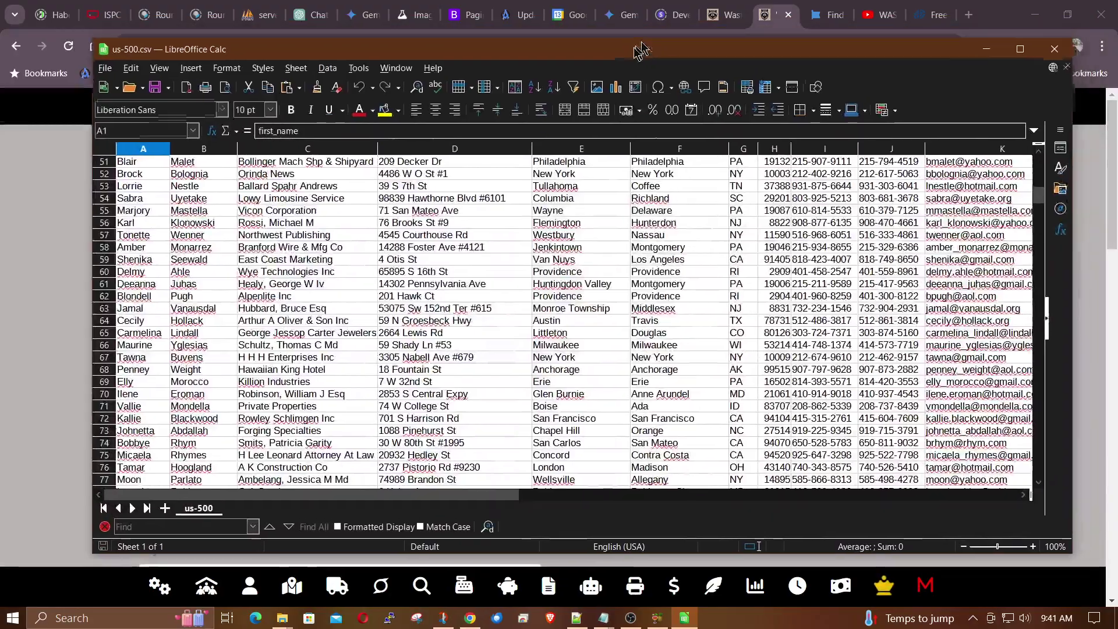
drag(640, 50, 625, 57)
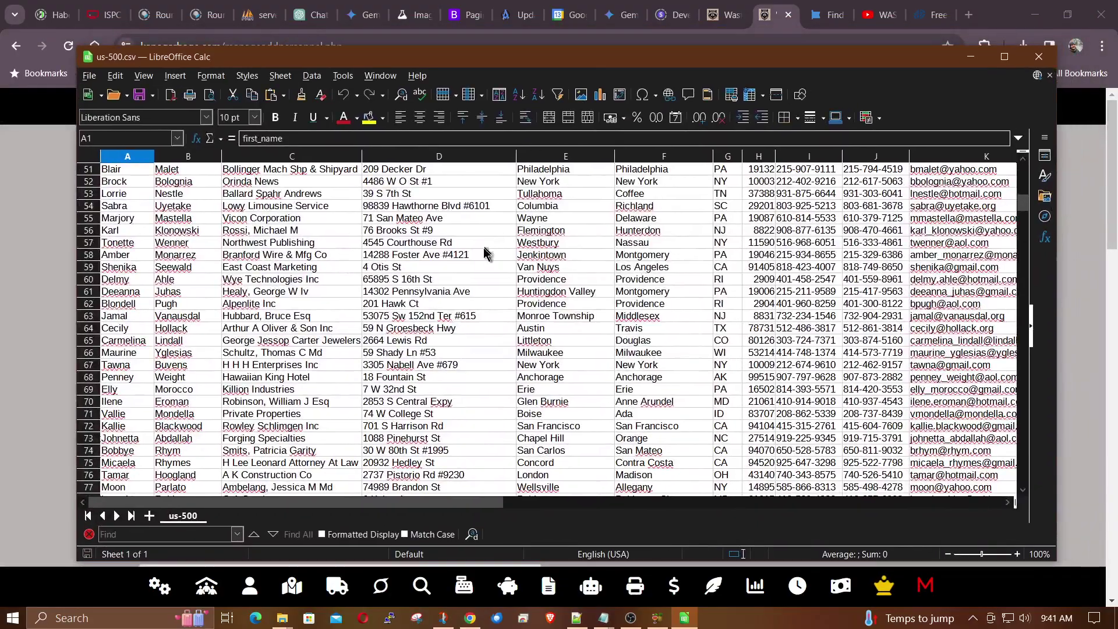
scroll(544, 345, down, 5)
scroll(544, 345, up, 8)
scroll(545, 345, up, 9)
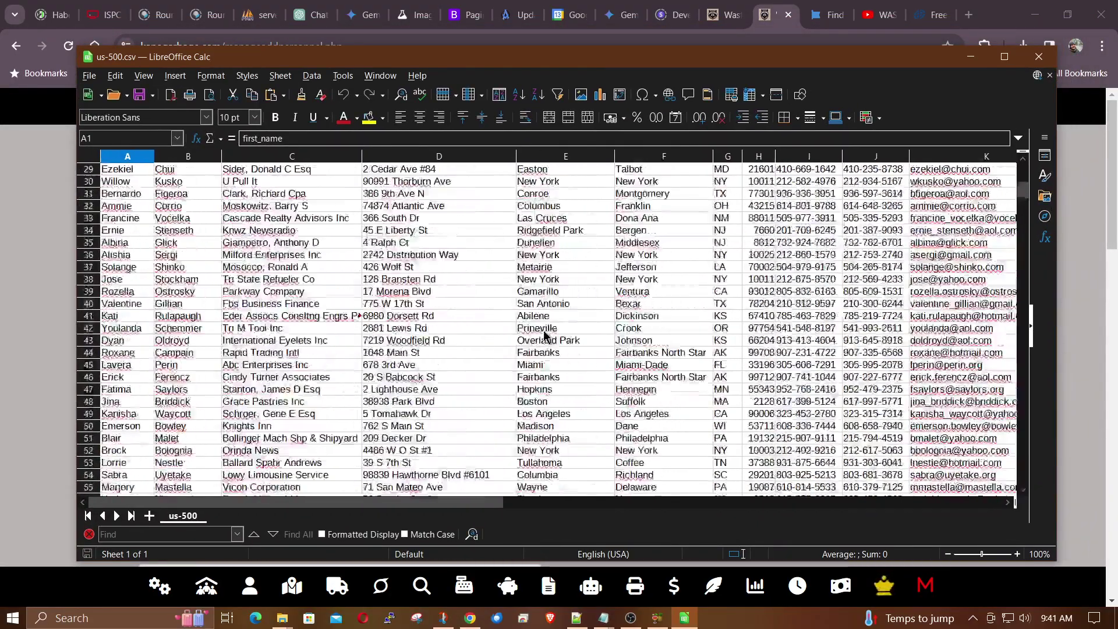
scroll(990, 175, up, 6)
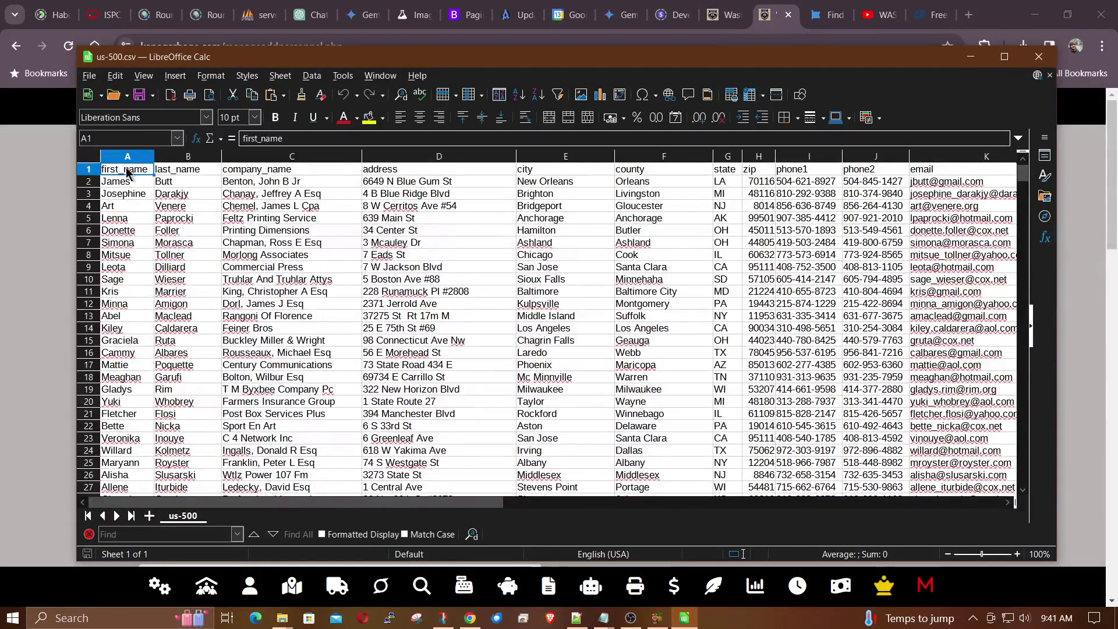
click(172, 175)
click(280, 170)
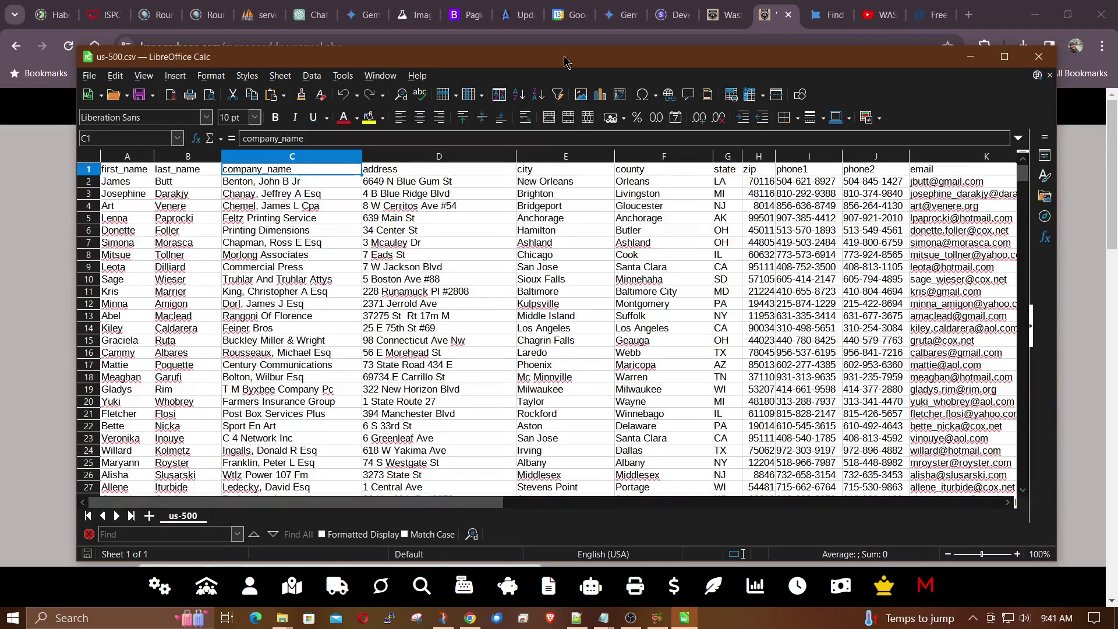
click(970, 57)
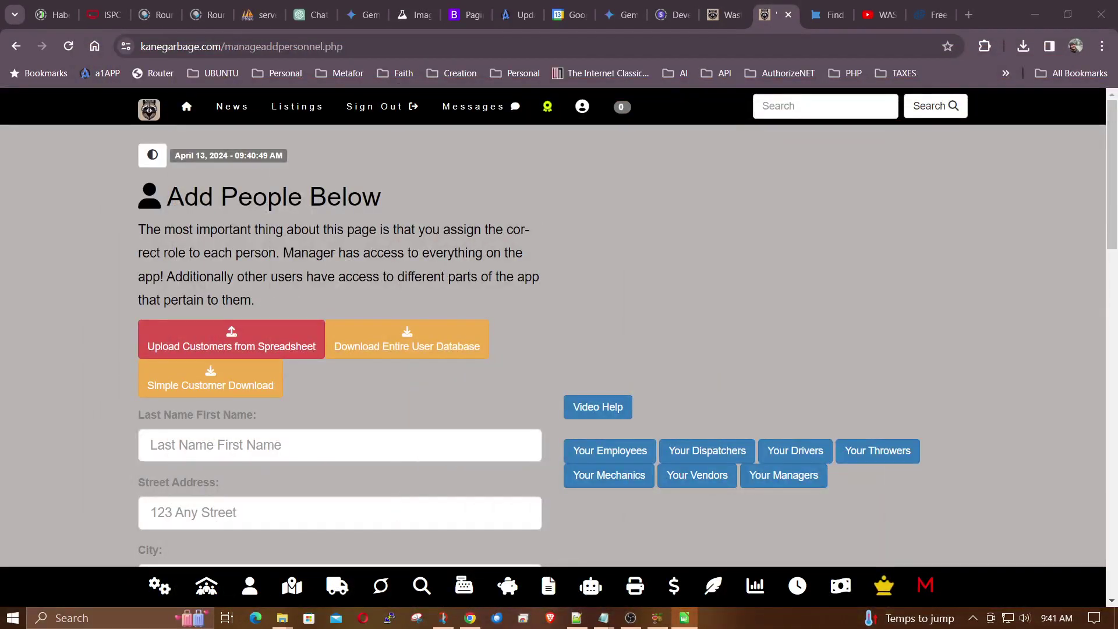
- Choose us-500.csv from the us-500 folder as the customer spreadsheet to upload
click(192, 347)
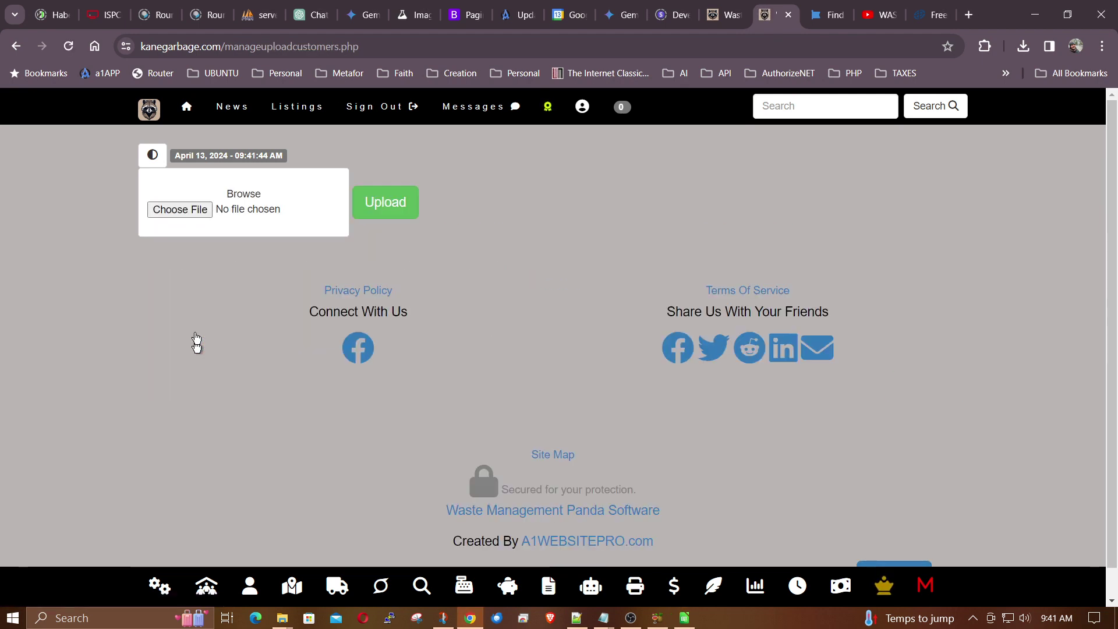
click(180, 209)
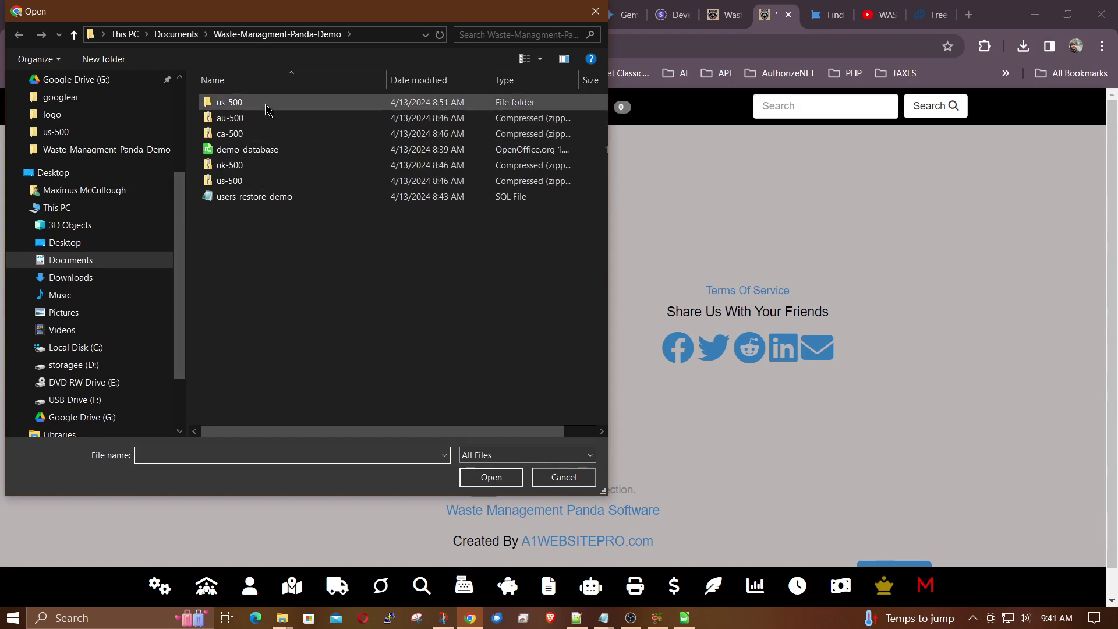
double_click(265, 103)
click(230, 131)
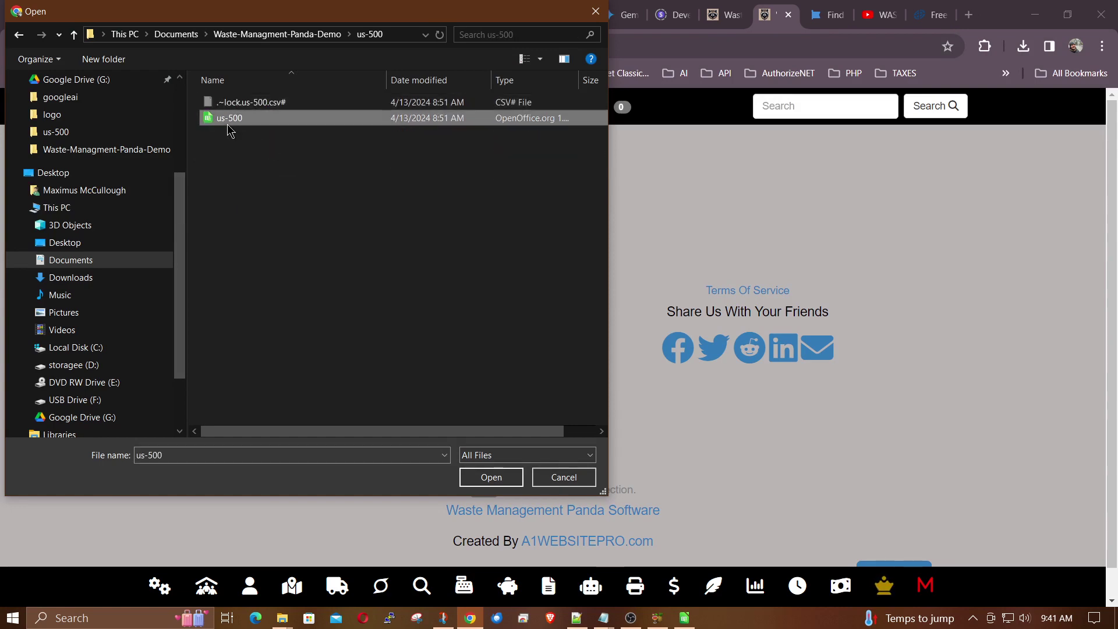
click(482, 476)
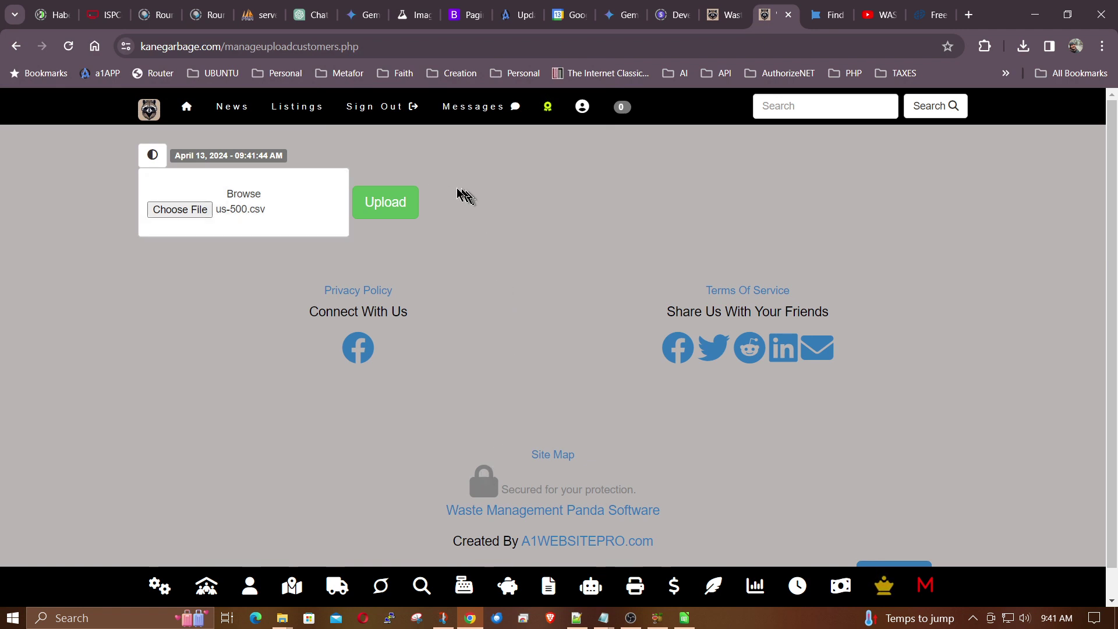
- Upload the file and map first_name, last_name, company_name, address, city and county to their matching fields
click(384, 204)
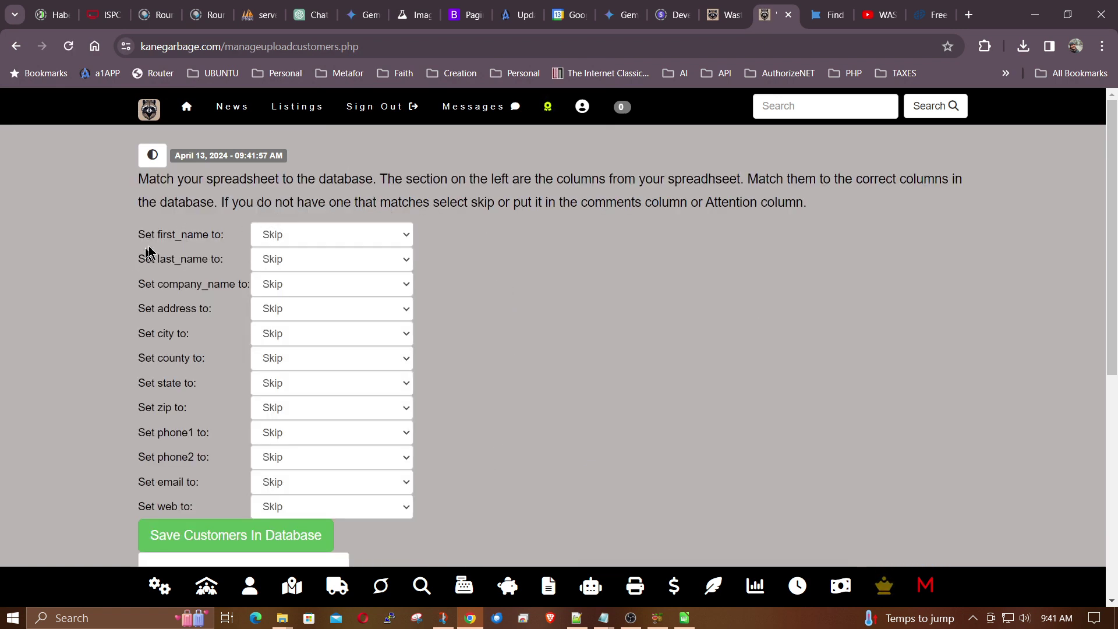
drag(152, 234, 206, 235)
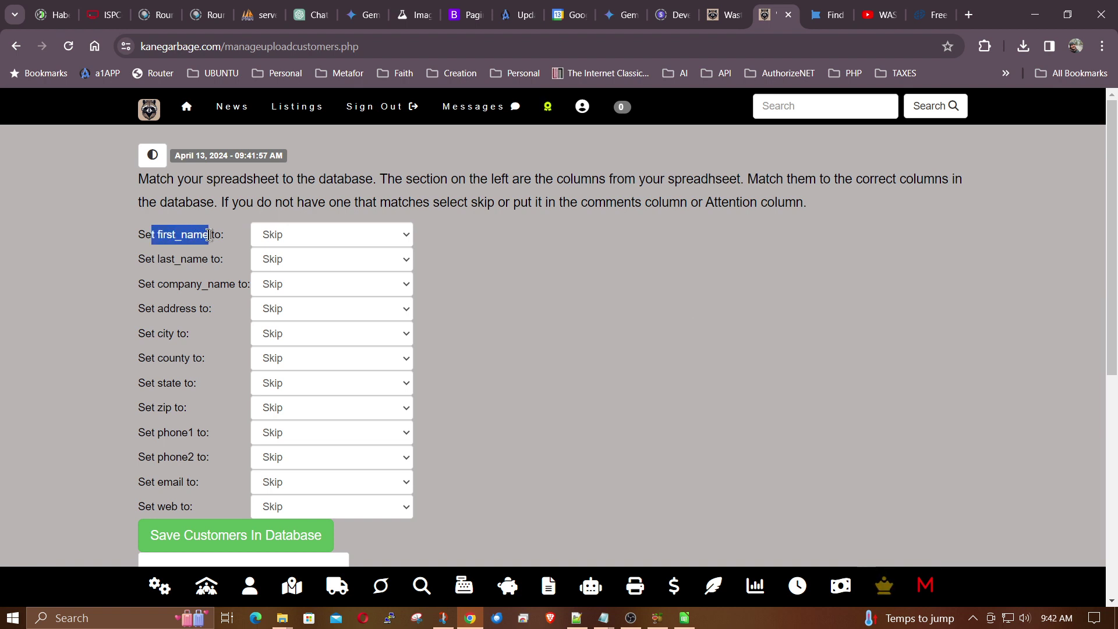
click(338, 235)
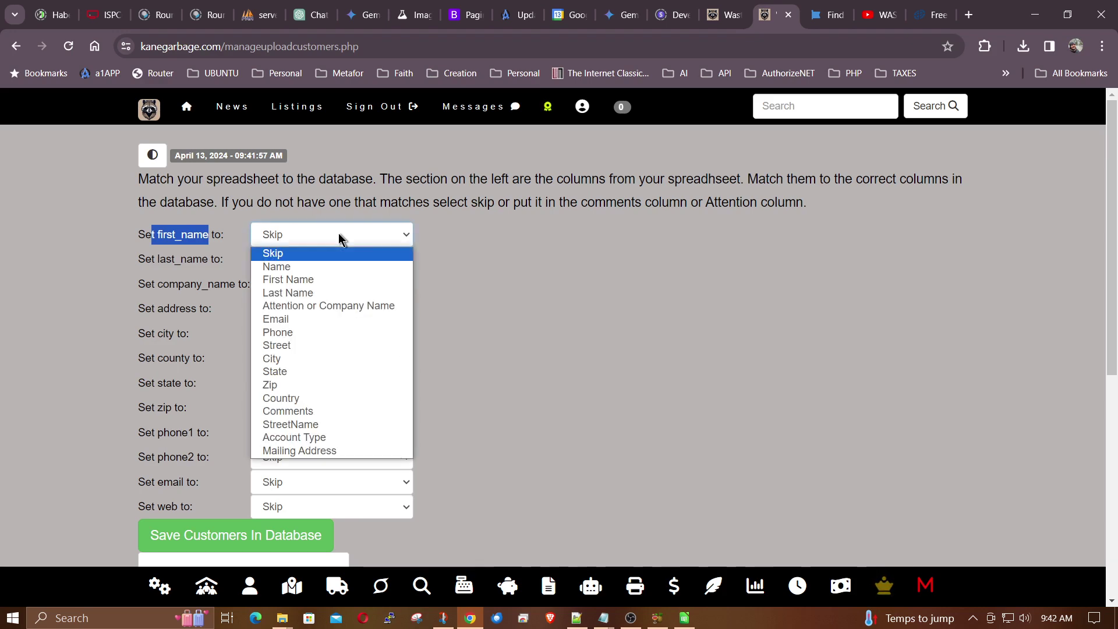
click(312, 279)
click(302, 263)
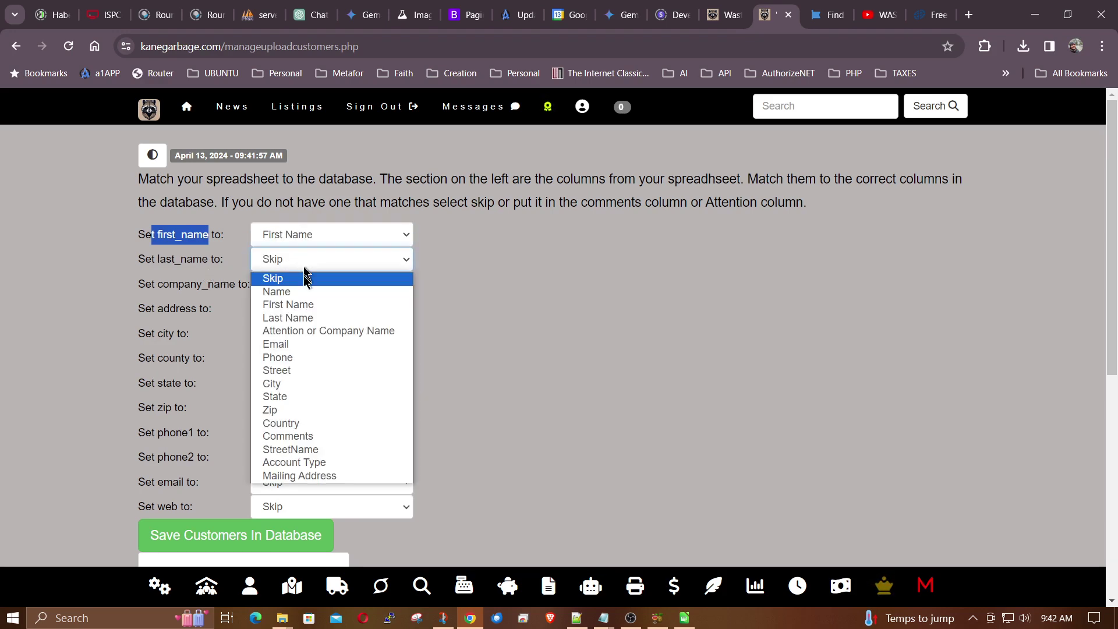
click(298, 319)
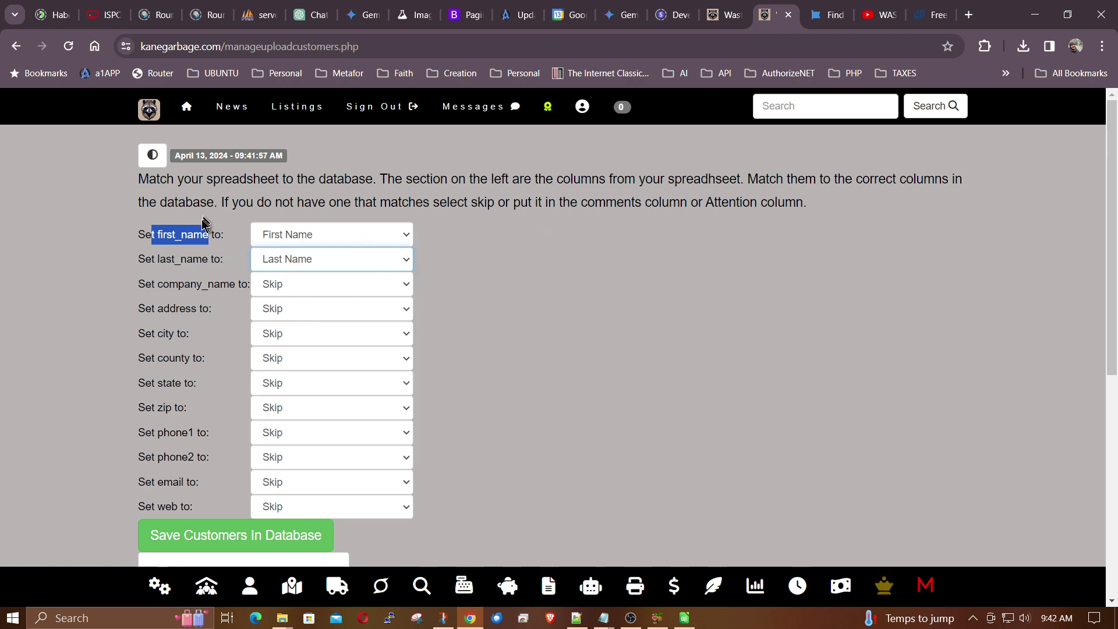
click(320, 235)
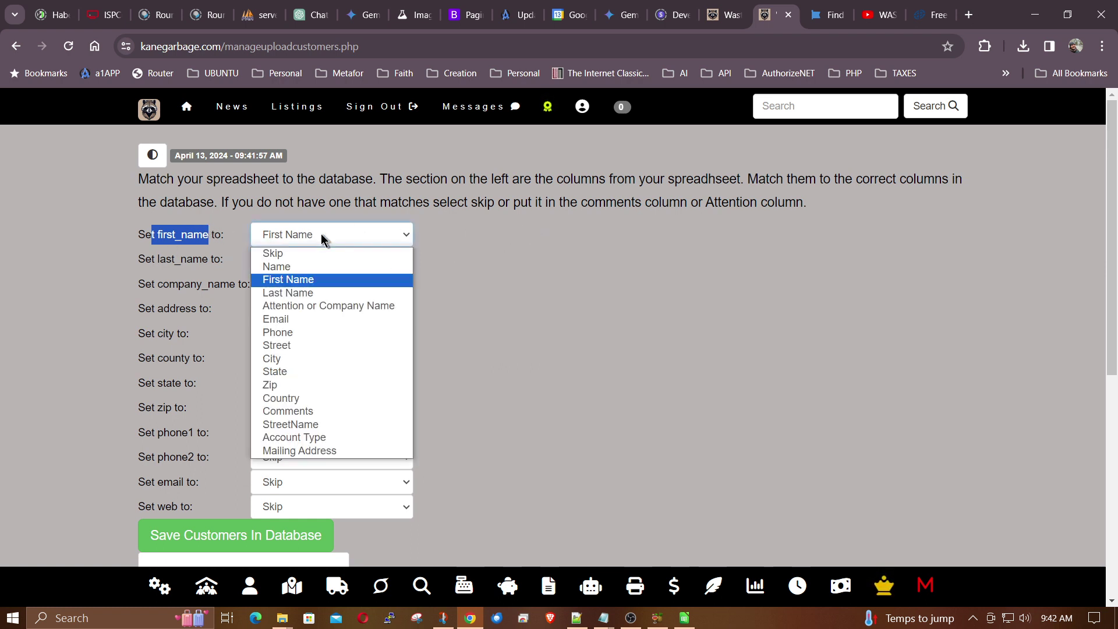
click(288, 280)
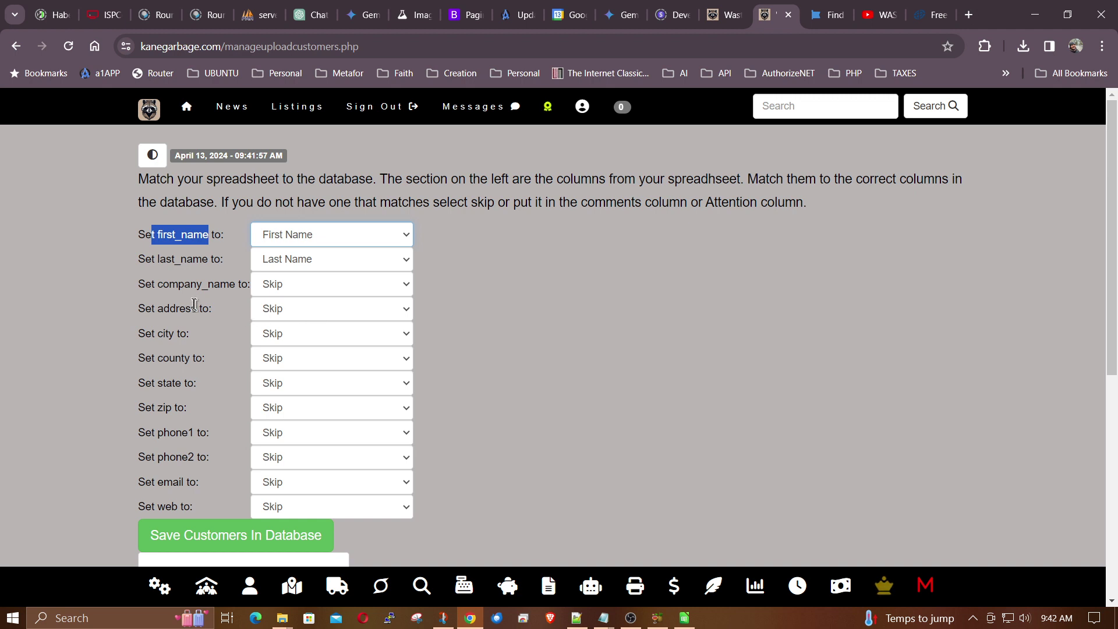
drag(162, 284, 230, 285)
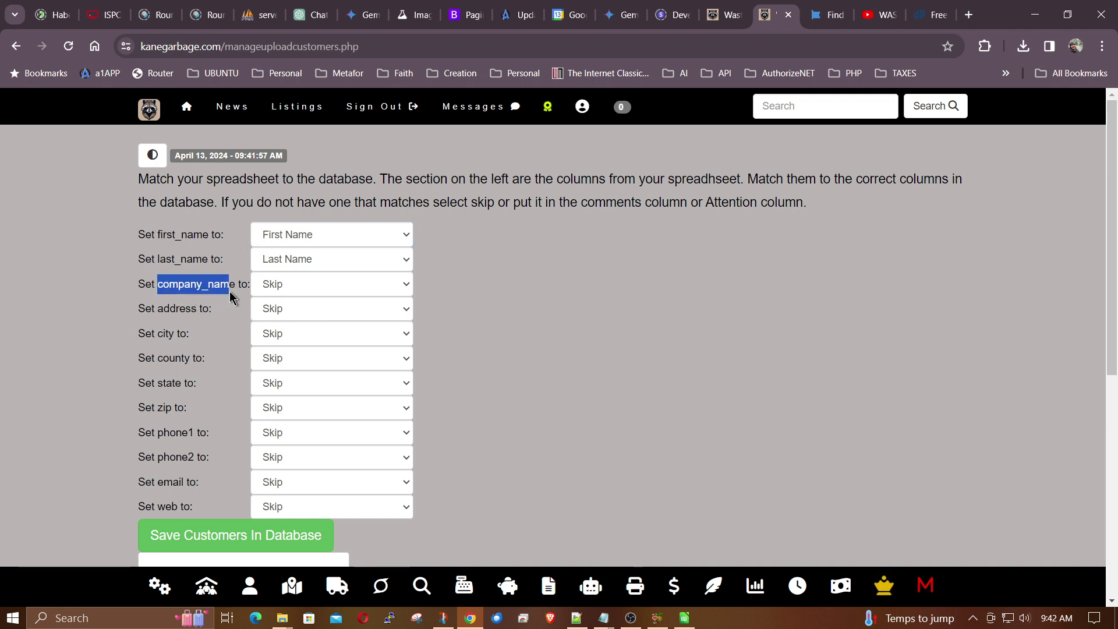
click(310, 285)
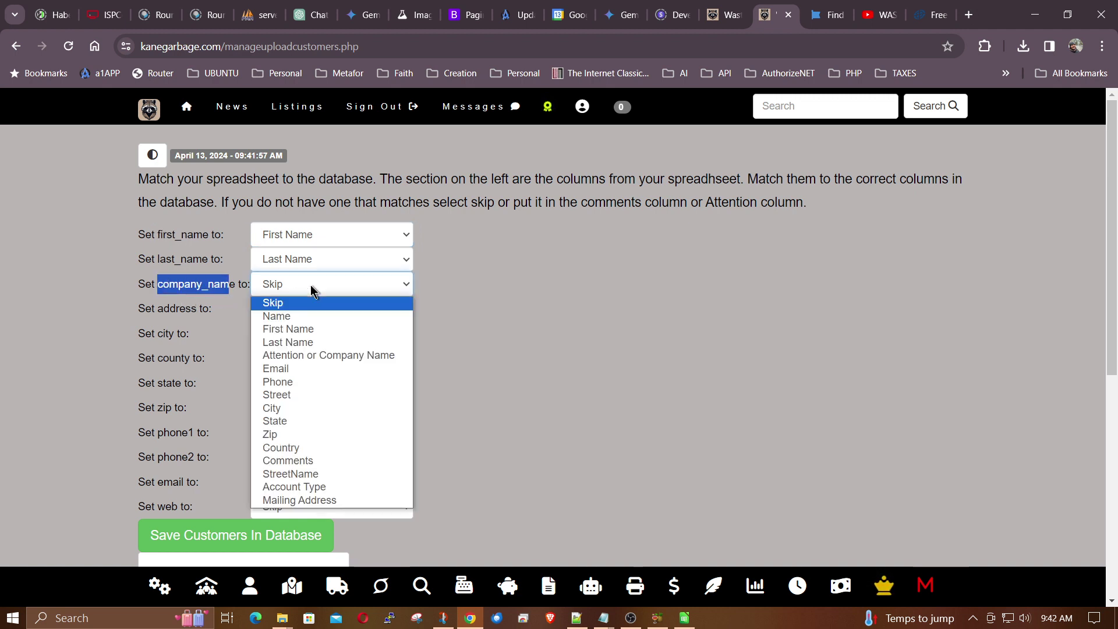
click(335, 353)
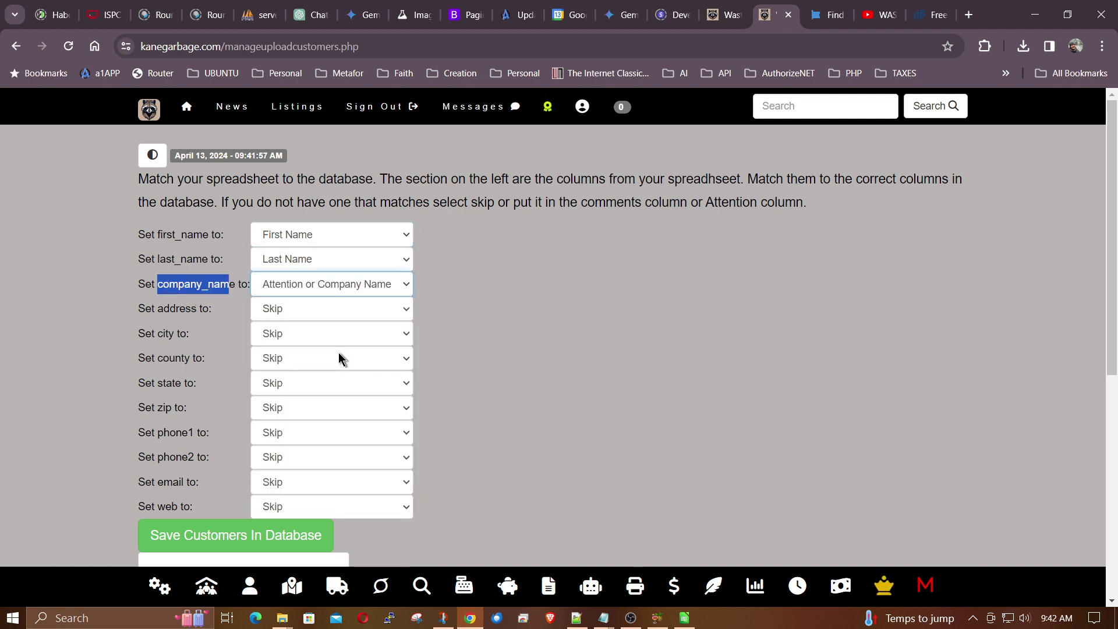
click(297, 314)
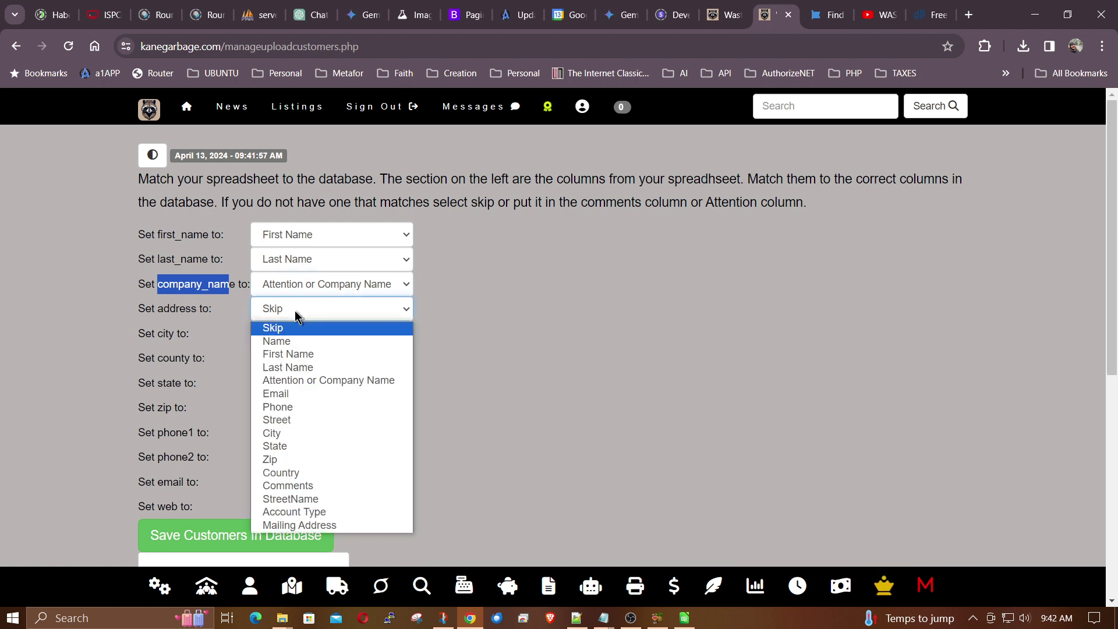
click(292, 419)
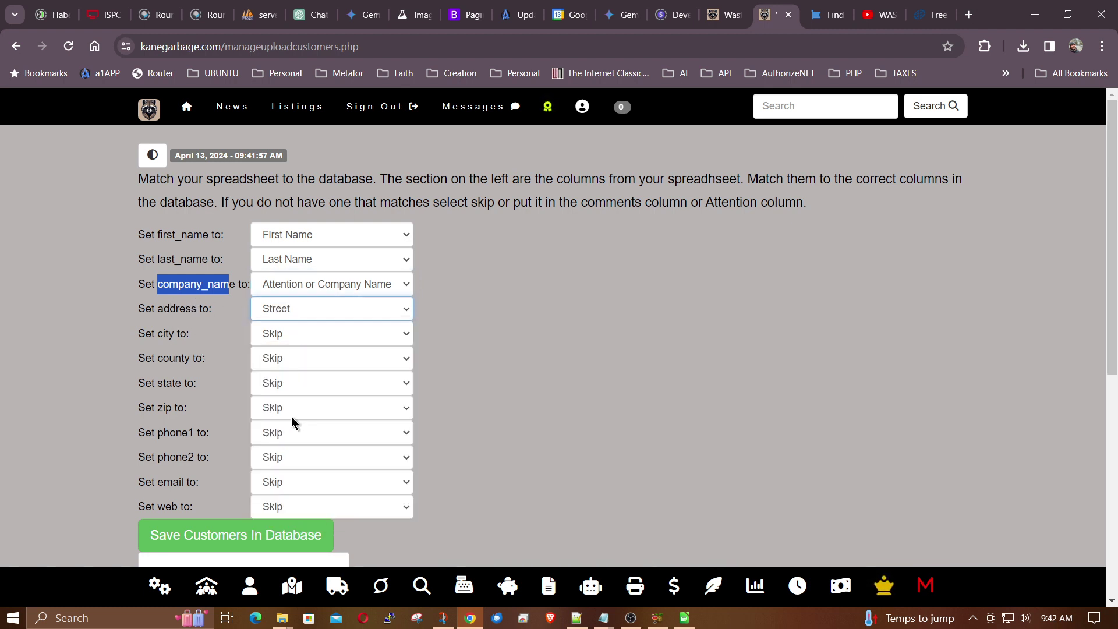
click(290, 336)
click(284, 458)
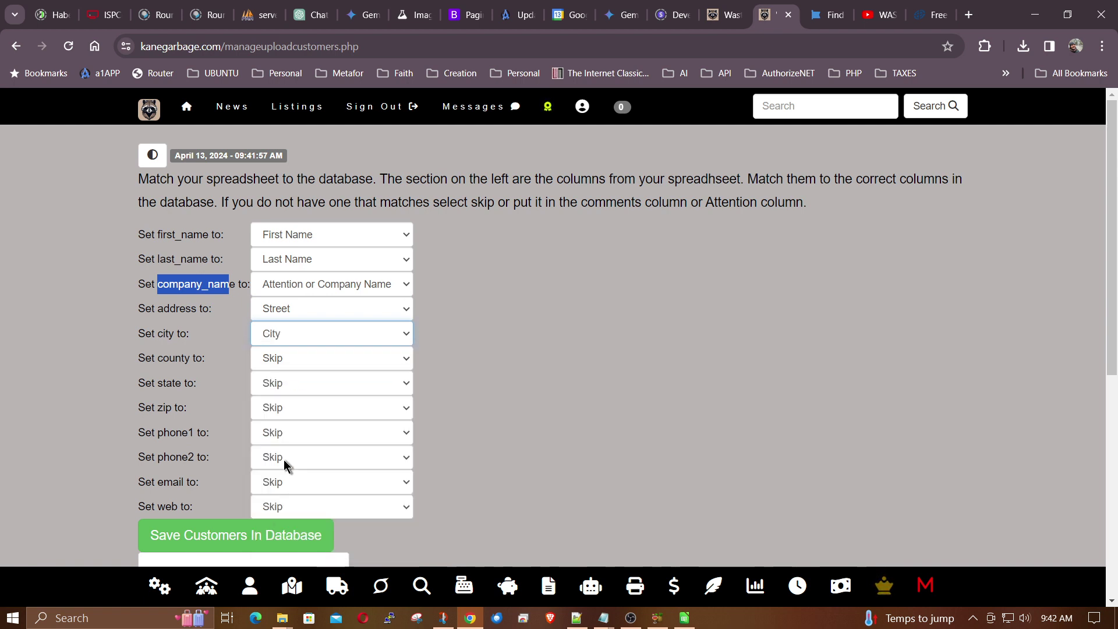
click(302, 359)
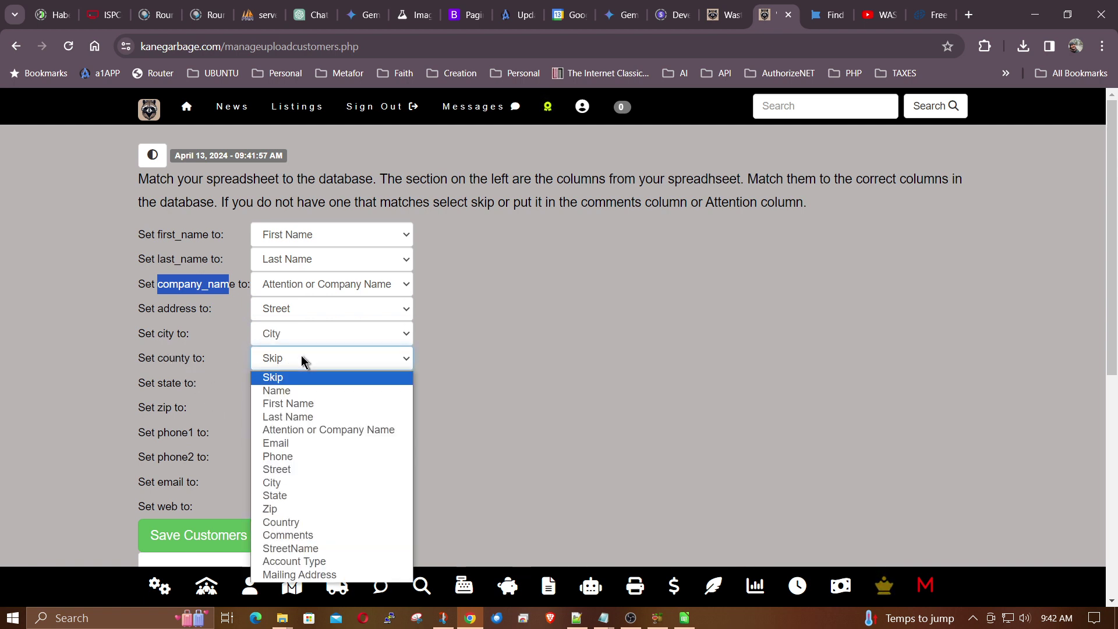
click(281, 522)
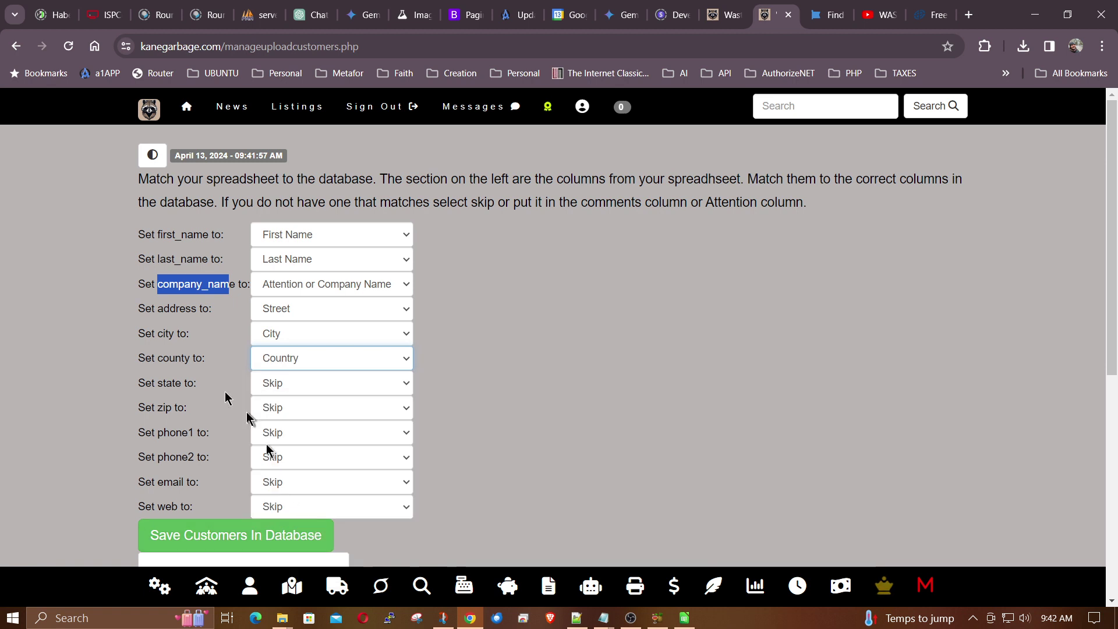
- Assign state, zip, phone1, email and web to State, Zip, Phone, Email and Comments
click(289, 386)
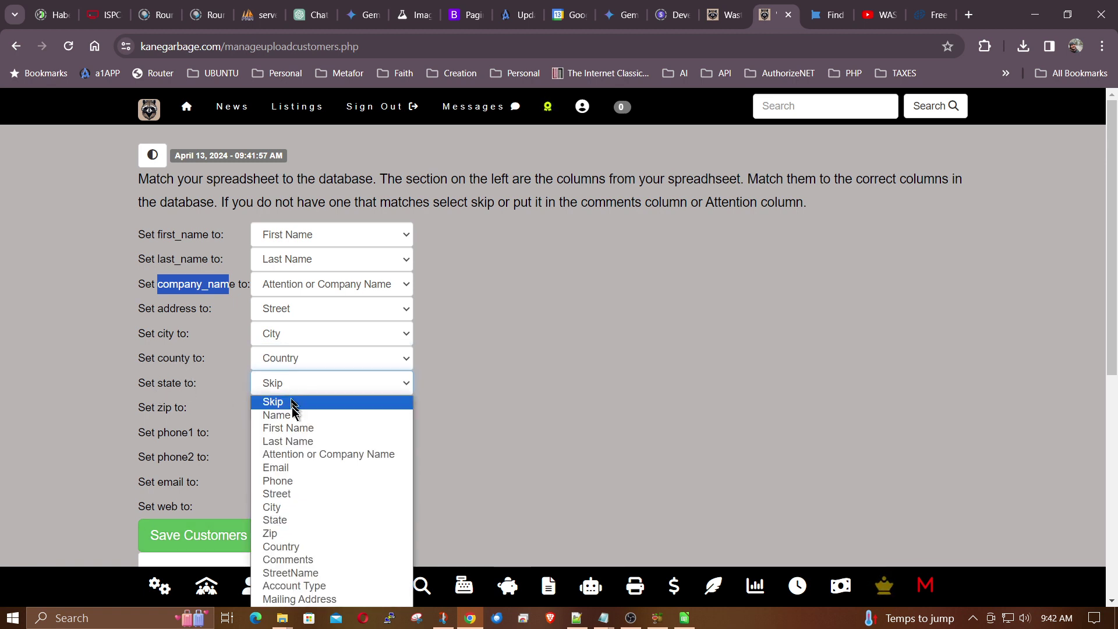
click(299, 520)
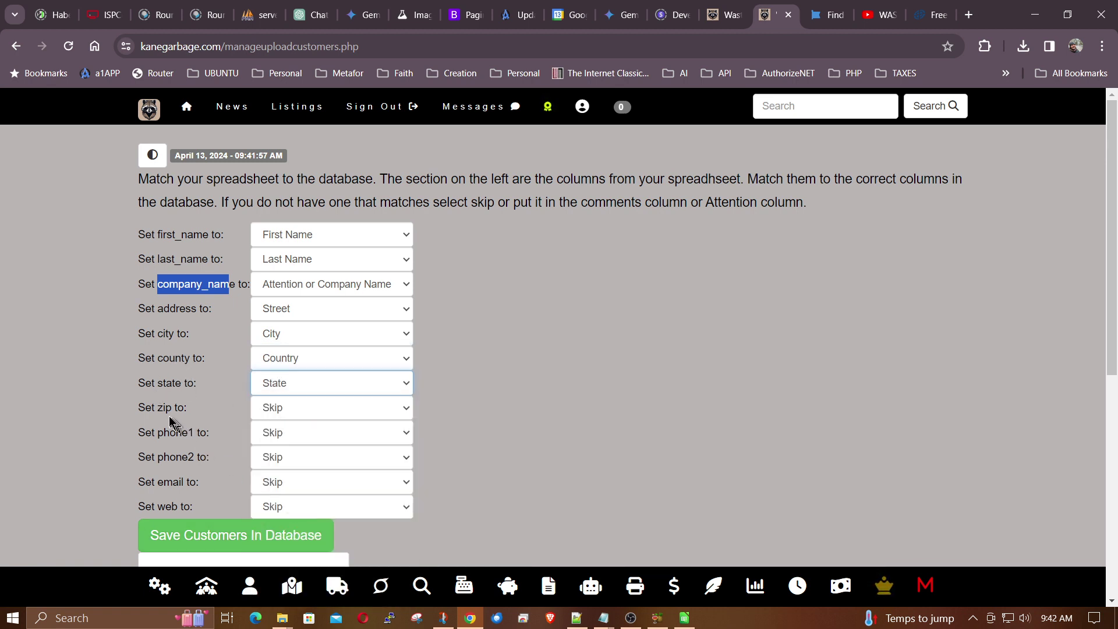
click(317, 409)
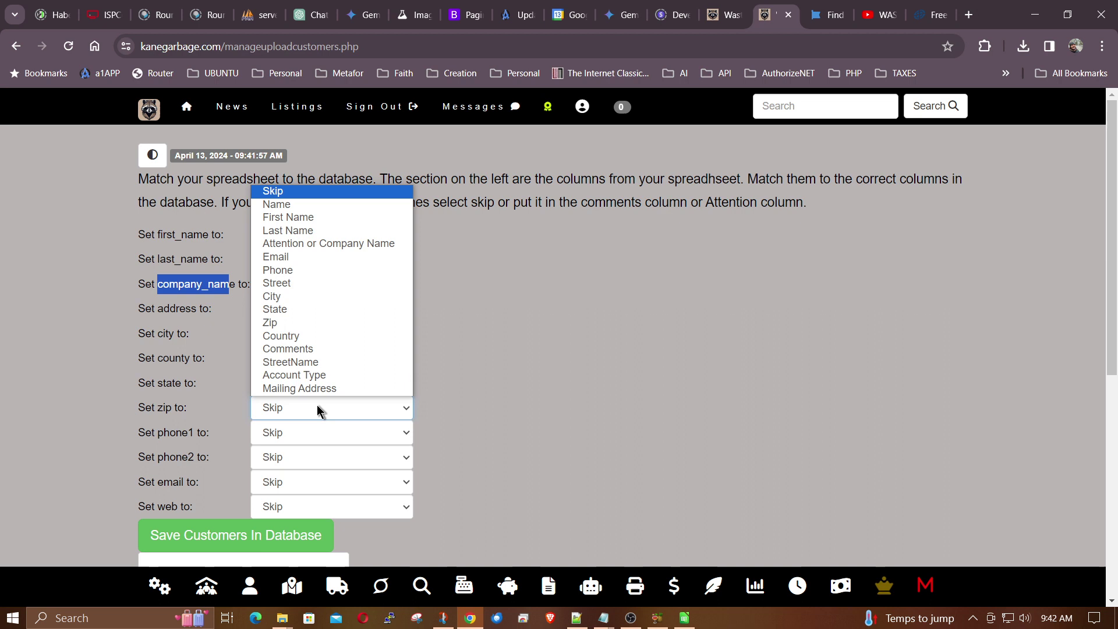
click(299, 323)
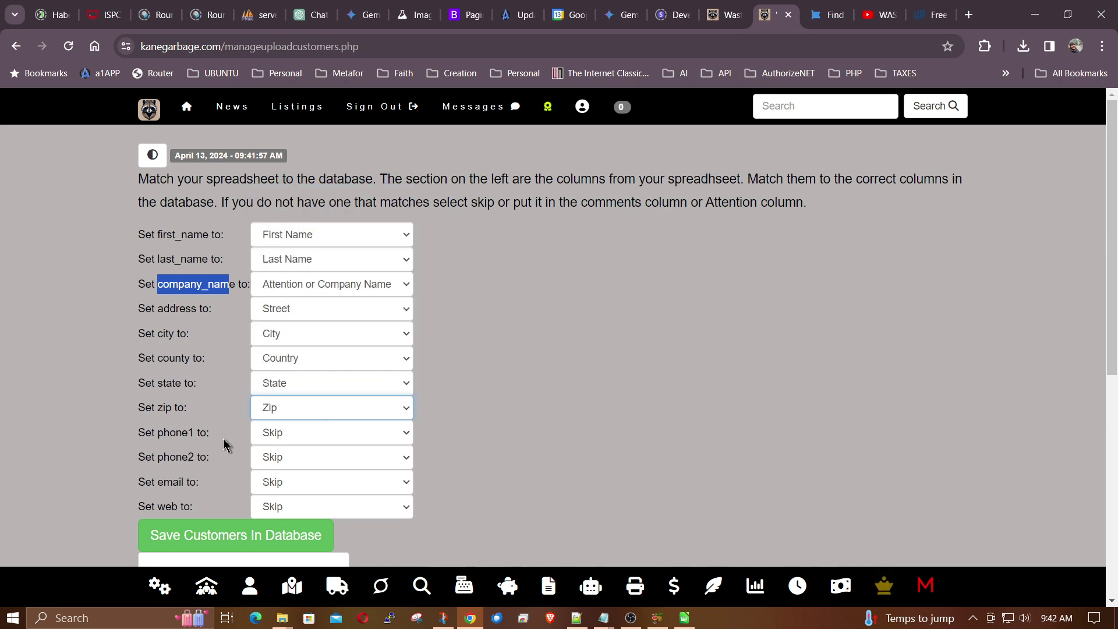
click(281, 431)
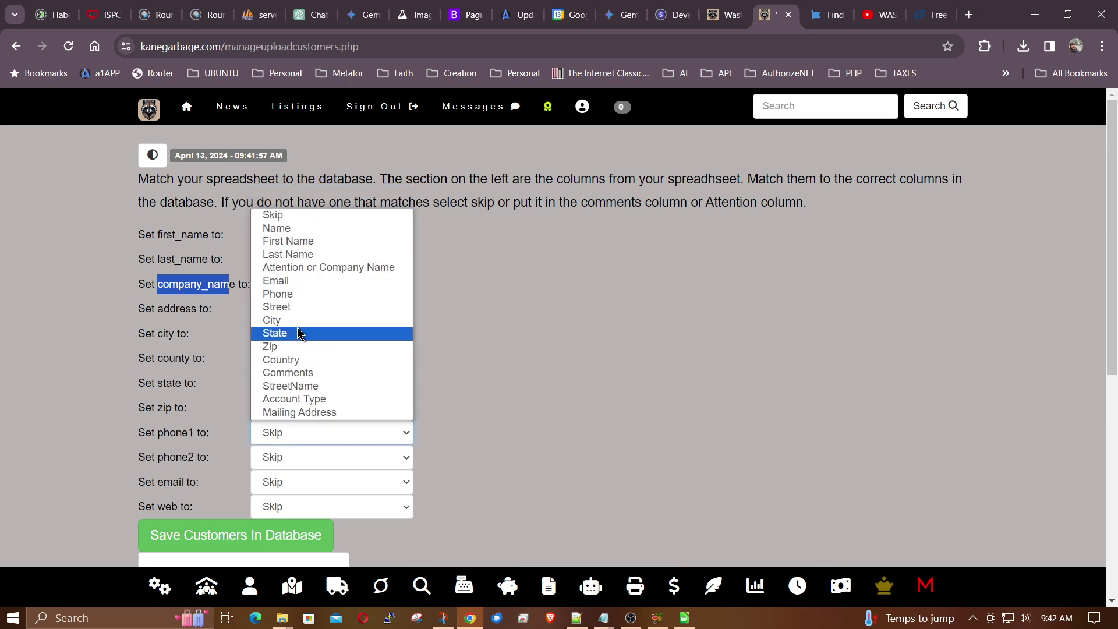
click(312, 294)
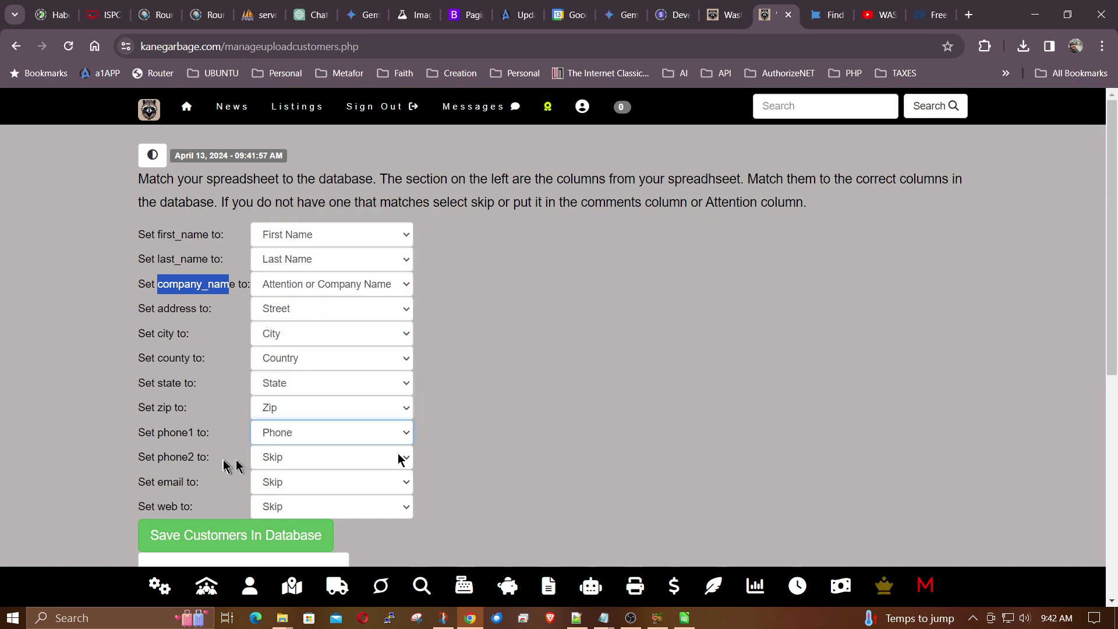
scroll(512, 420, down, 2)
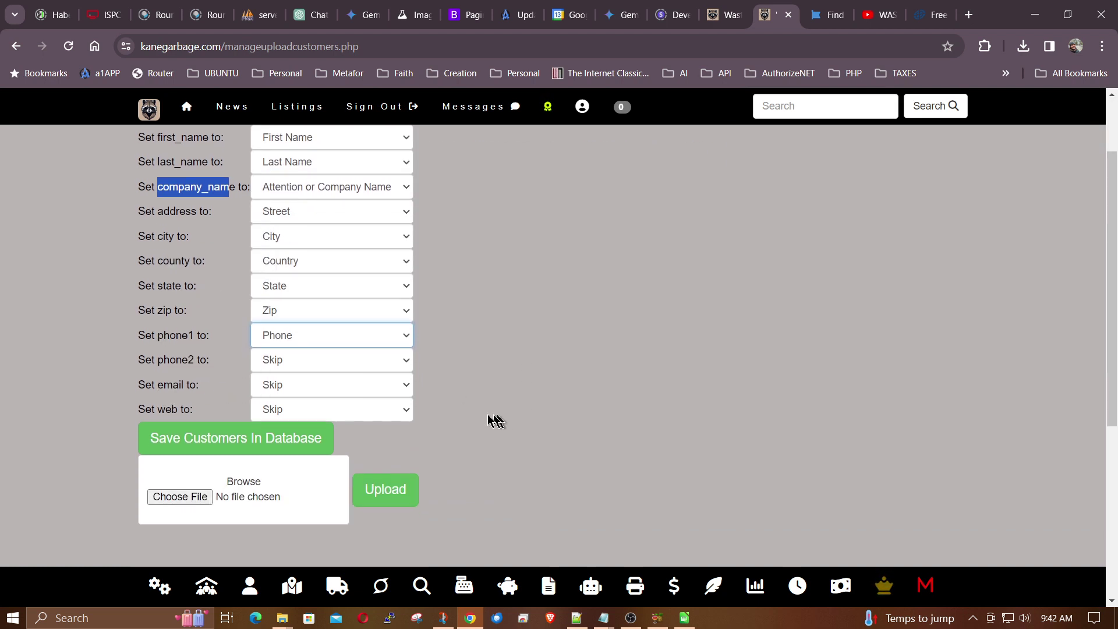
click(298, 390)
click(305, 238)
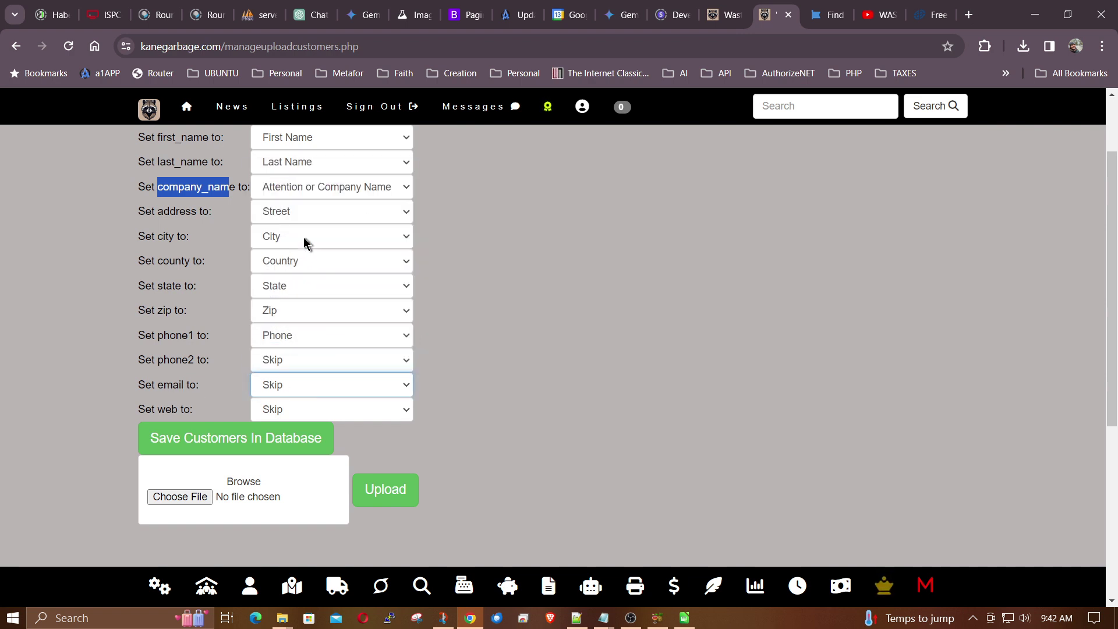
drag(194, 414, 134, 410)
click(168, 409)
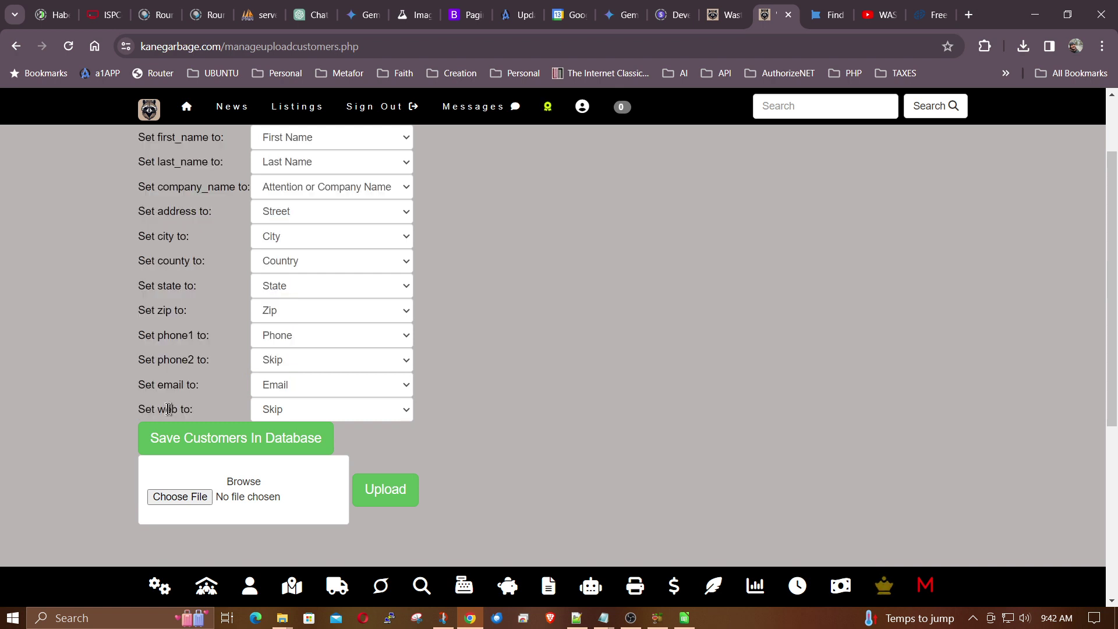
double_click(168, 409)
click(322, 411)
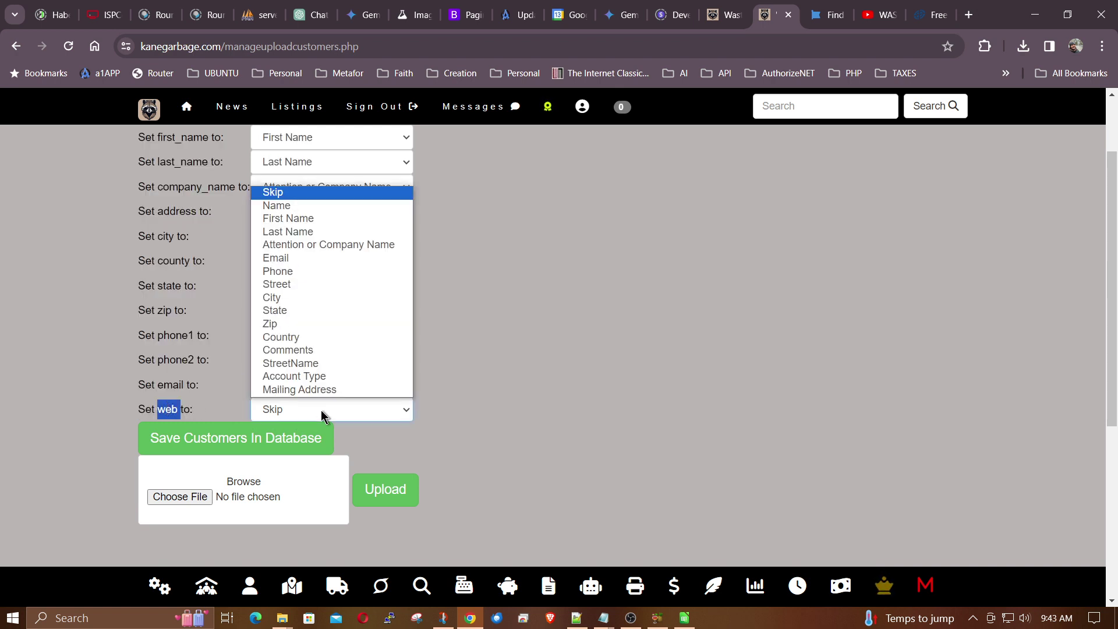
click(312, 348)
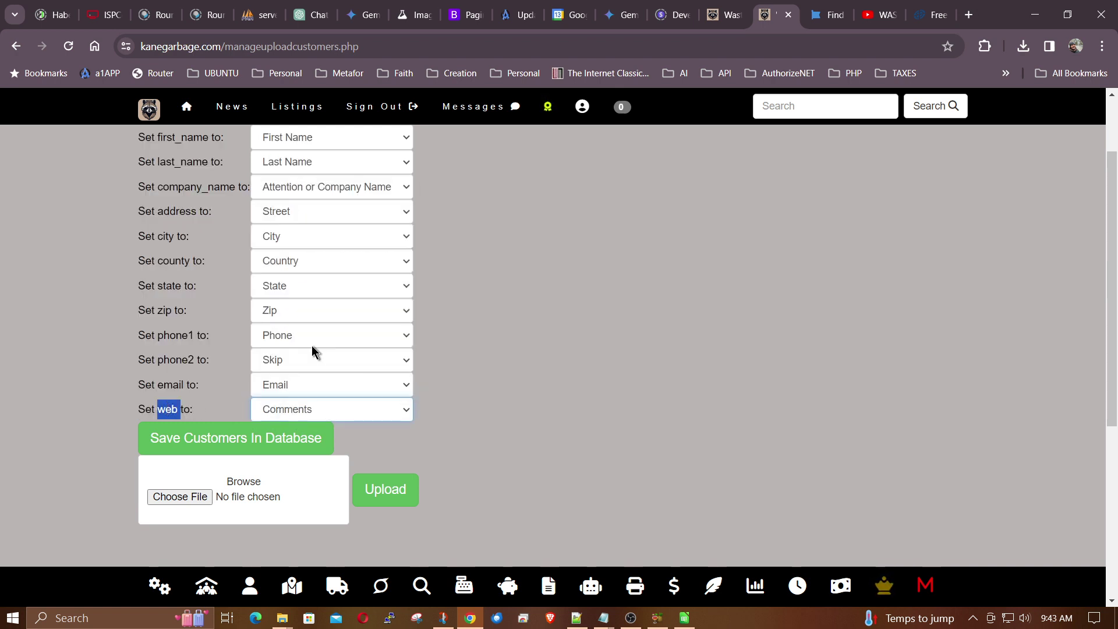
scroll(553, 367, up, 2)
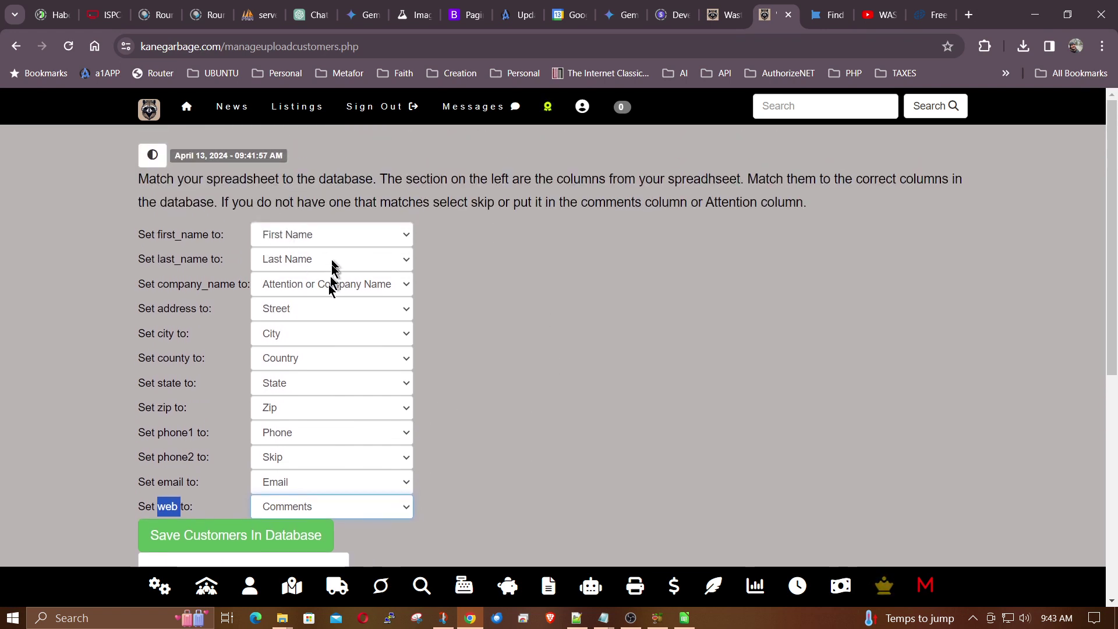
click(393, 235)
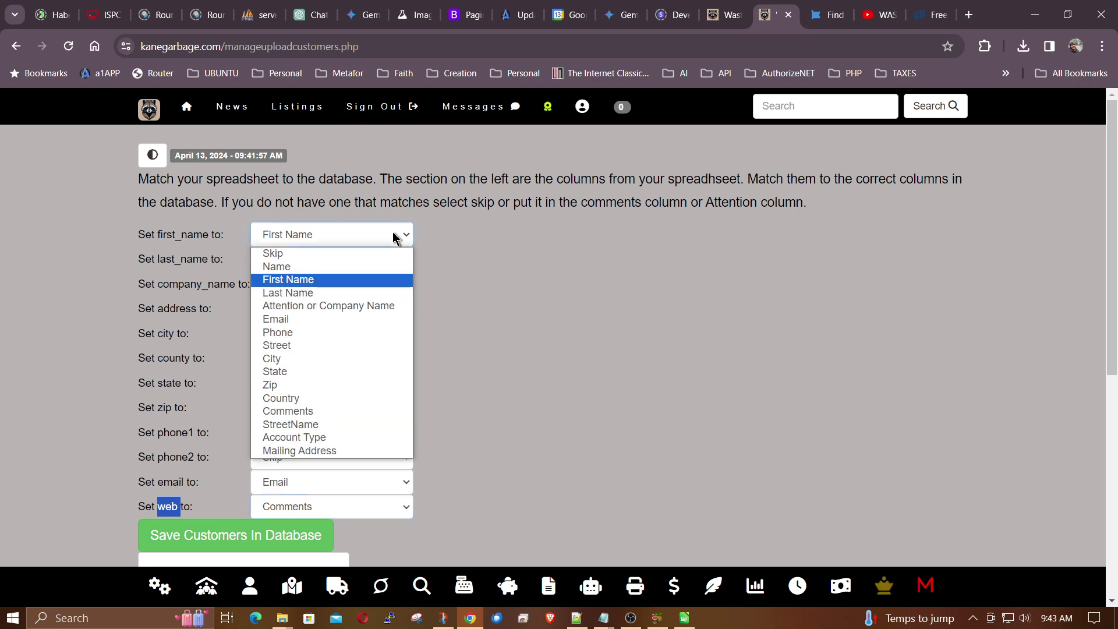
click(343, 267)
click(346, 268)
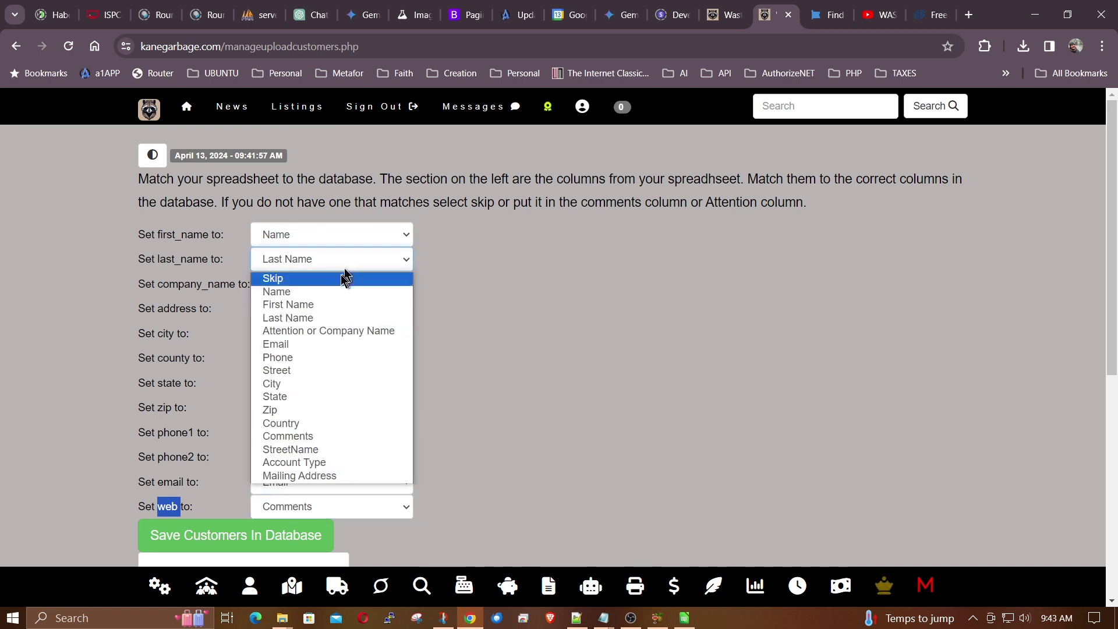
click(329, 288)
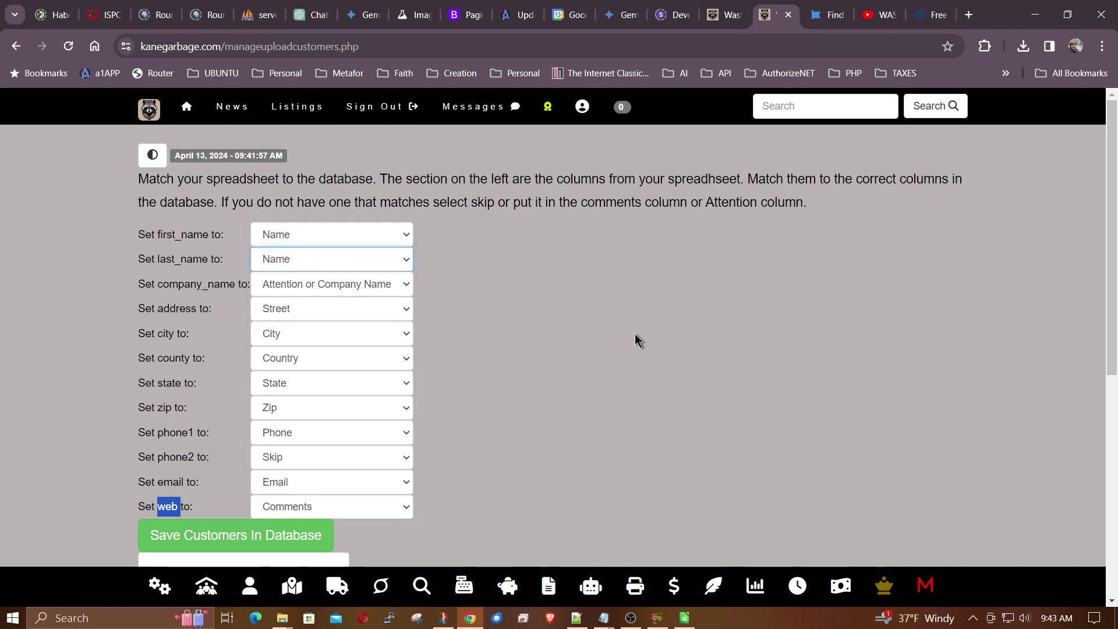
click(324, 237)
click(324, 278)
click(321, 263)
click(303, 318)
click(491, 296)
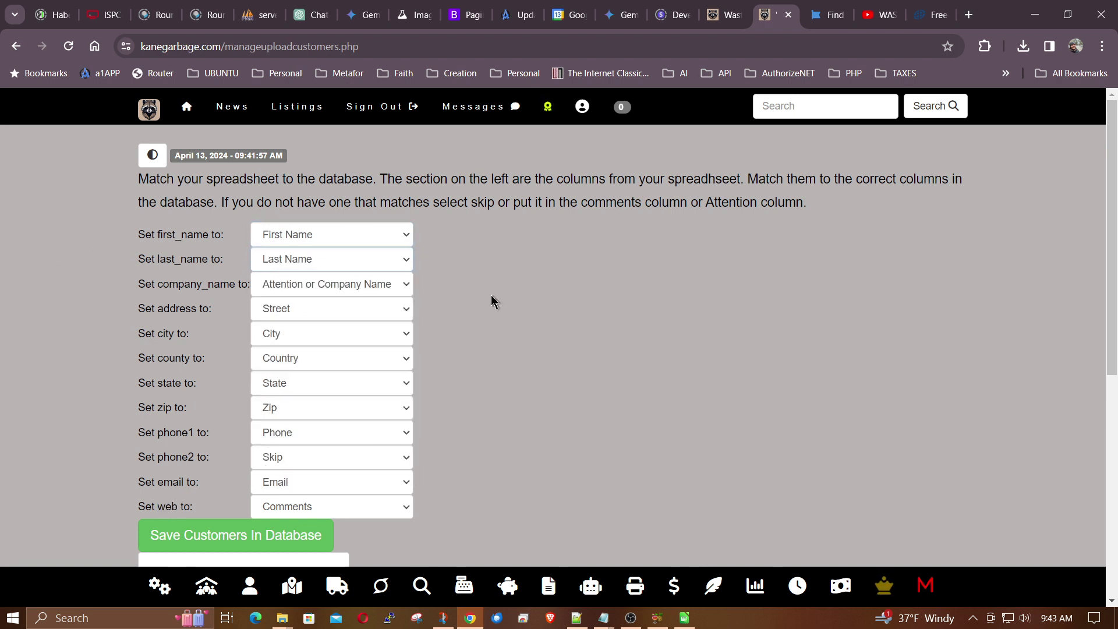
scroll(491, 295, down, 2)
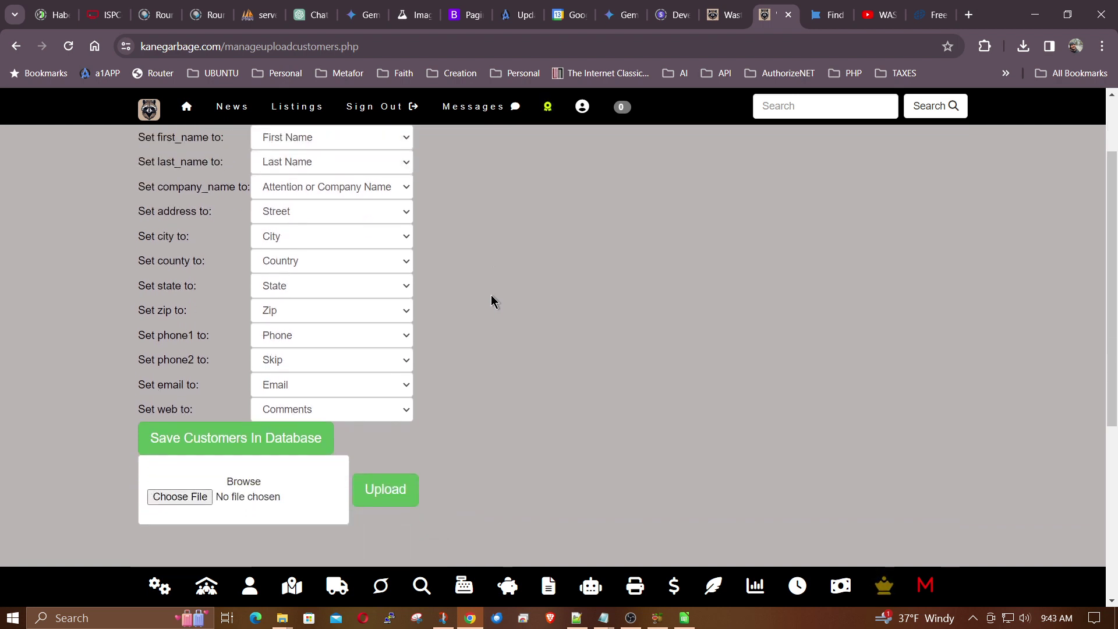
- Open the management page in a new tab and view Ludlow's single customer
right_click(196, 591)
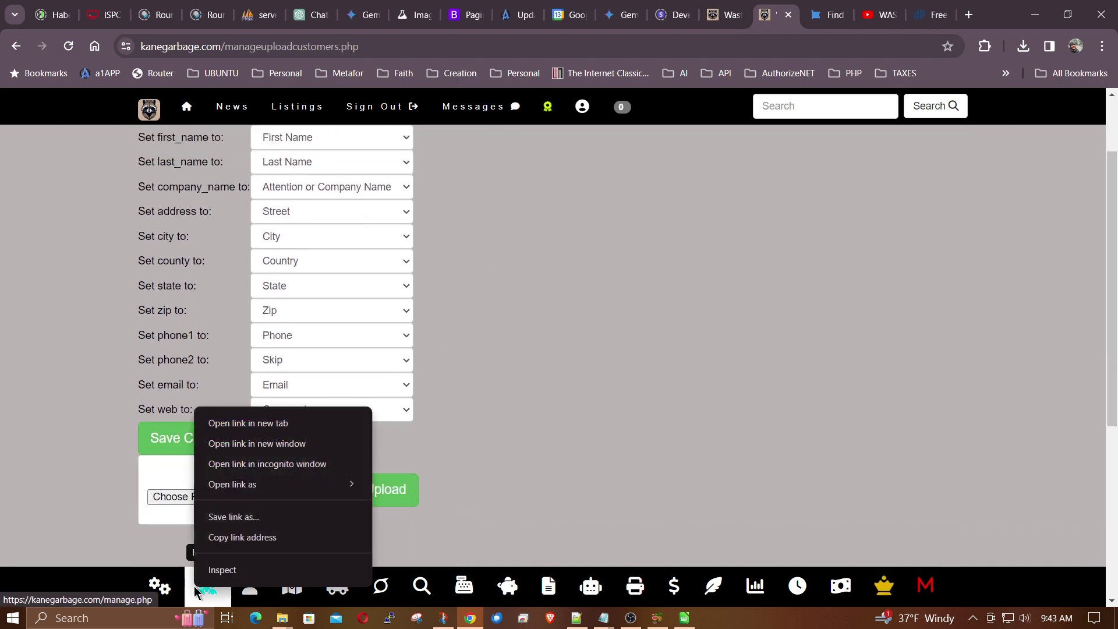
click(291, 429)
click(771, 16)
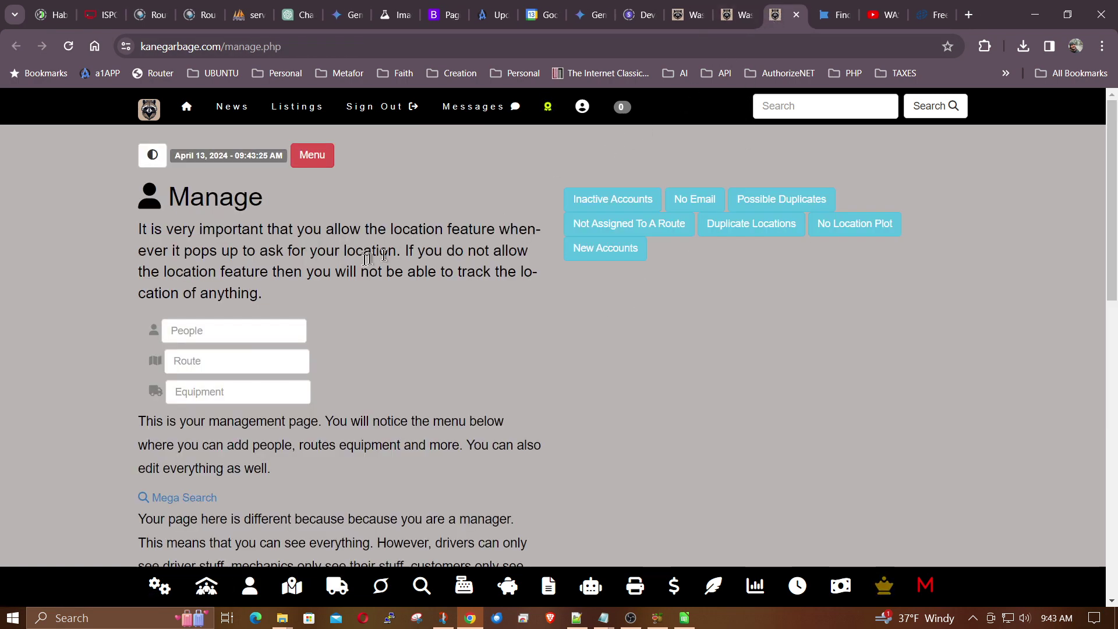
click(315, 155)
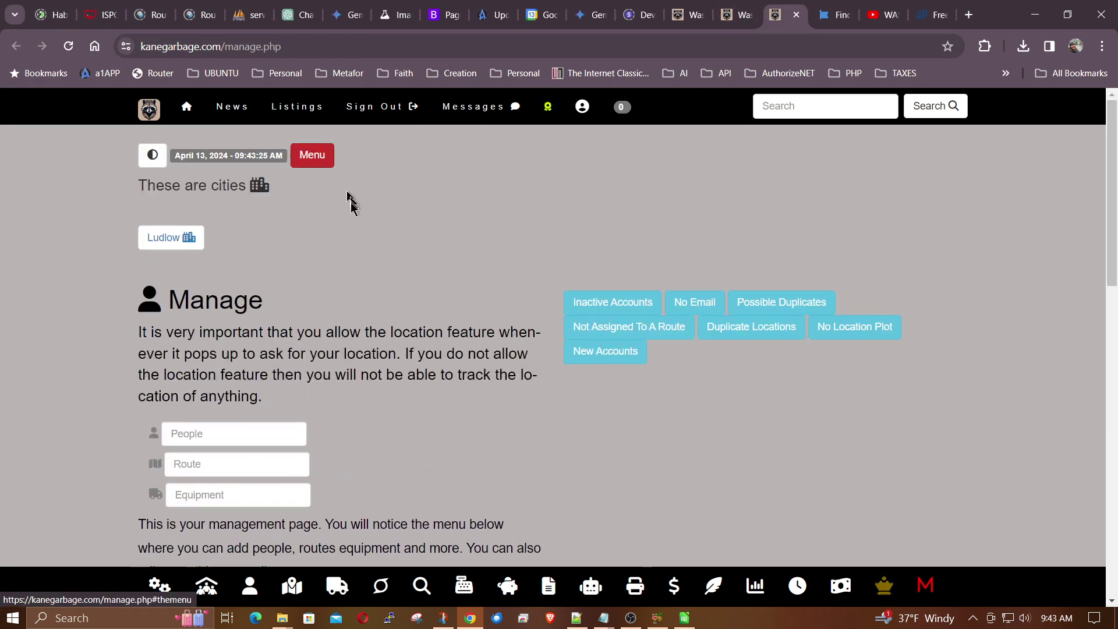
click(165, 242)
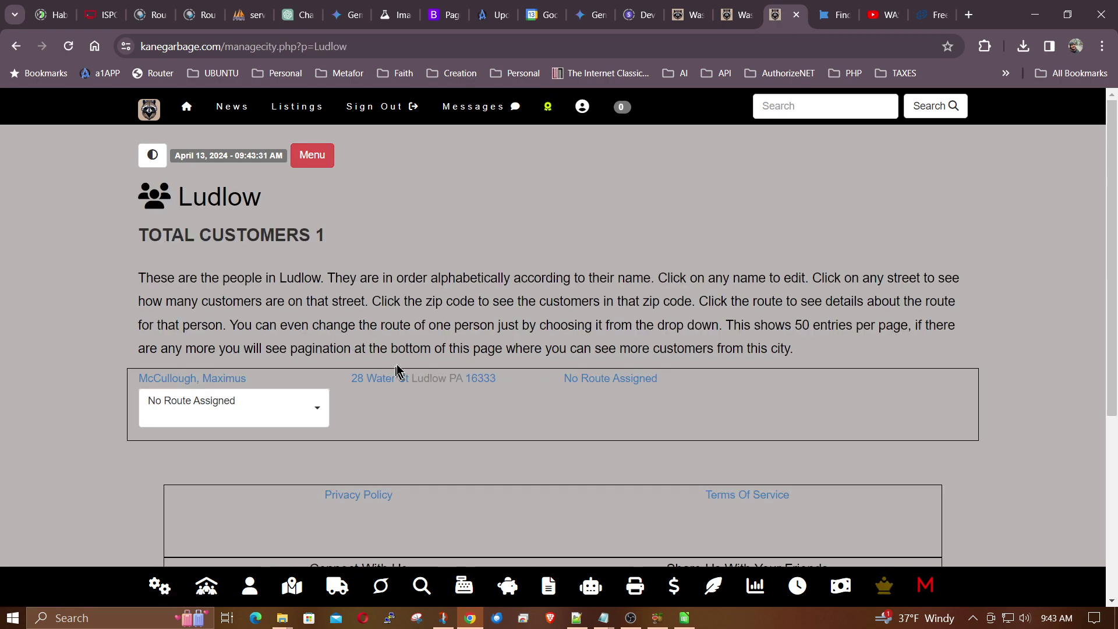
- Back on the upload page, re-upload us-500.csv to restart column matching
click(735, 16)
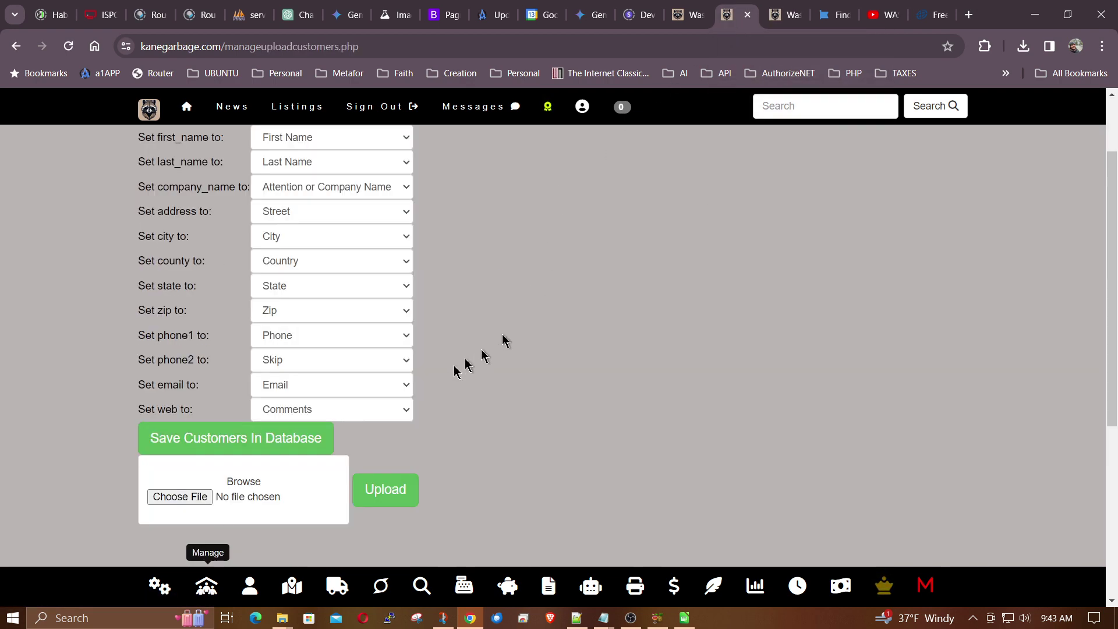
scroll(457, 454, up, 1)
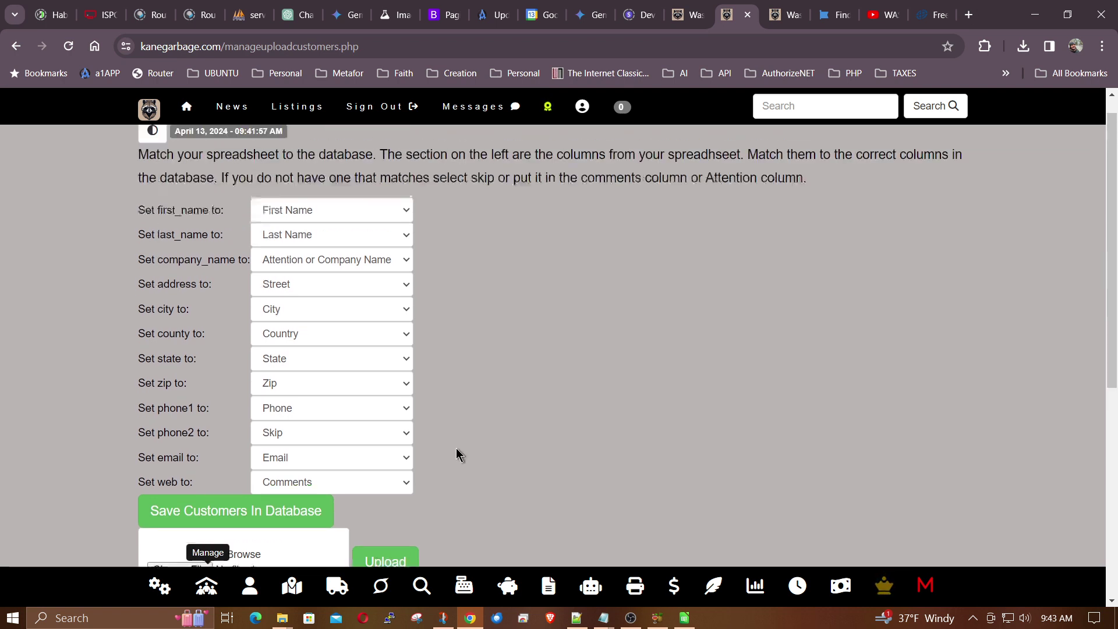
scroll(457, 449, down, 2)
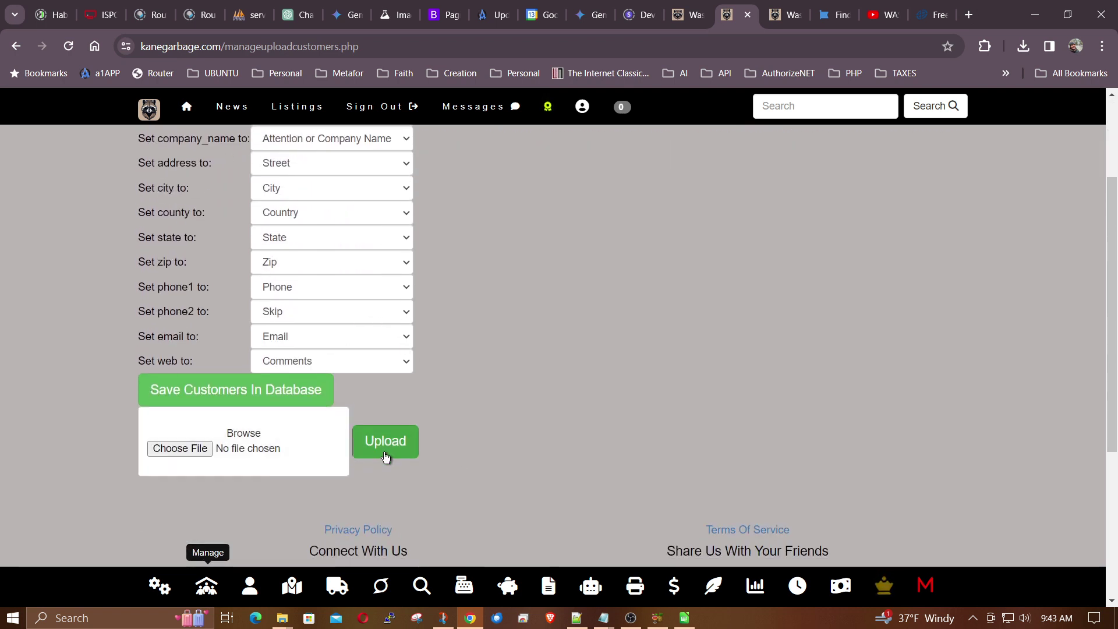
click(385, 457)
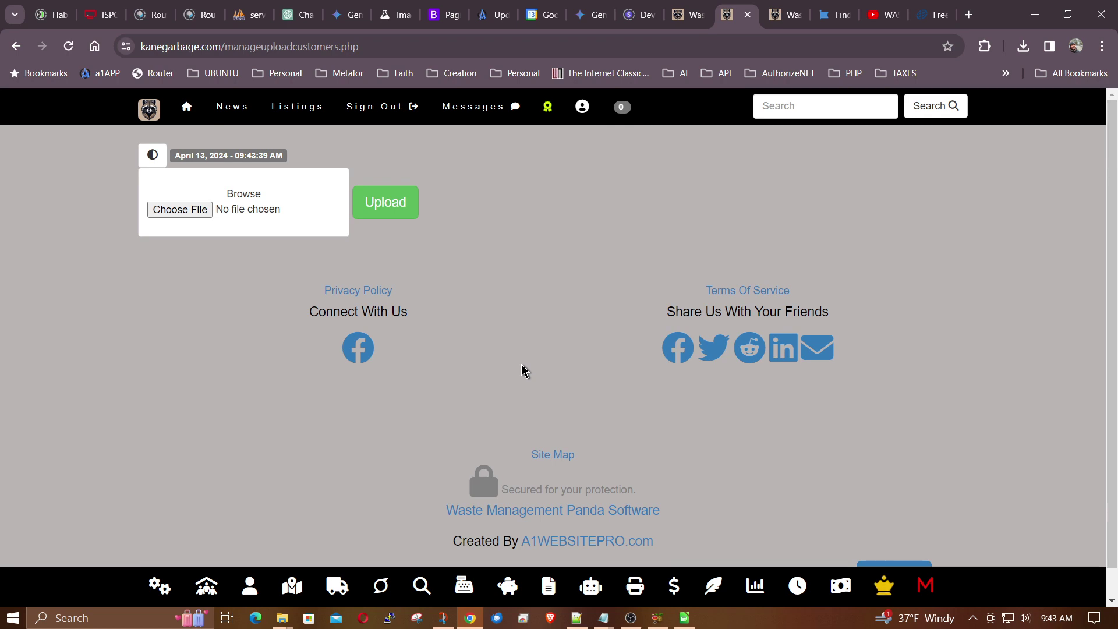
click(183, 210)
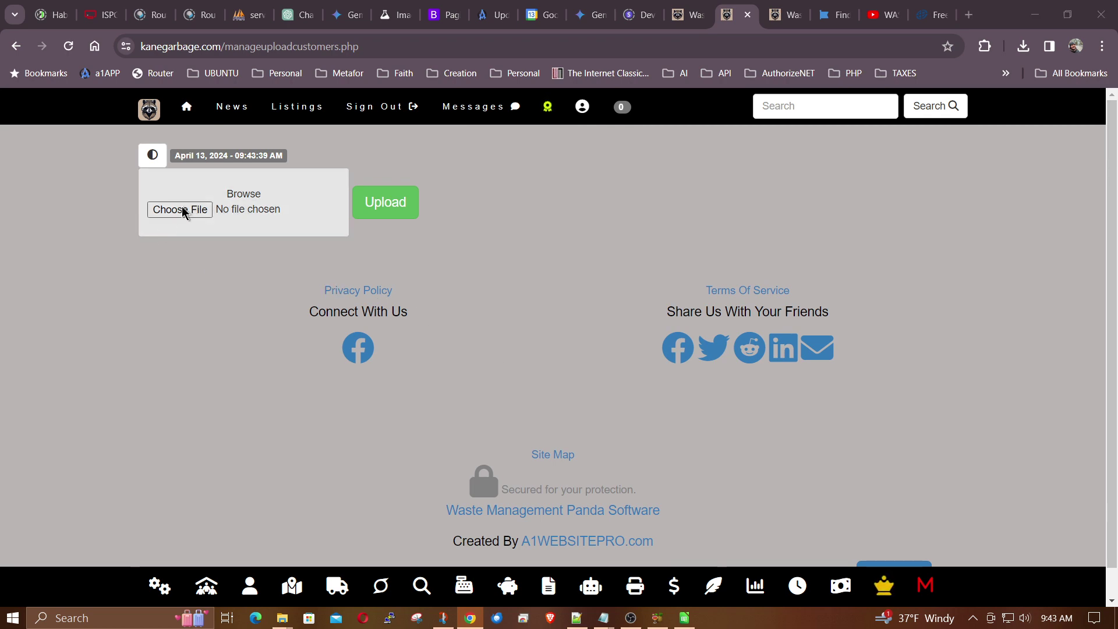
double_click(262, 120)
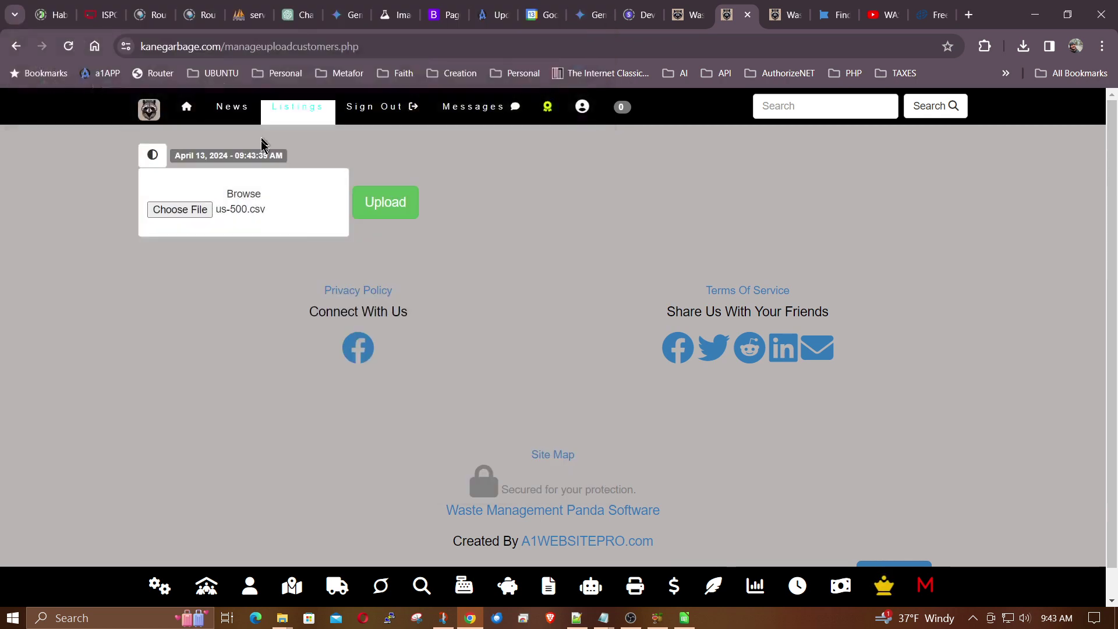
click(389, 205)
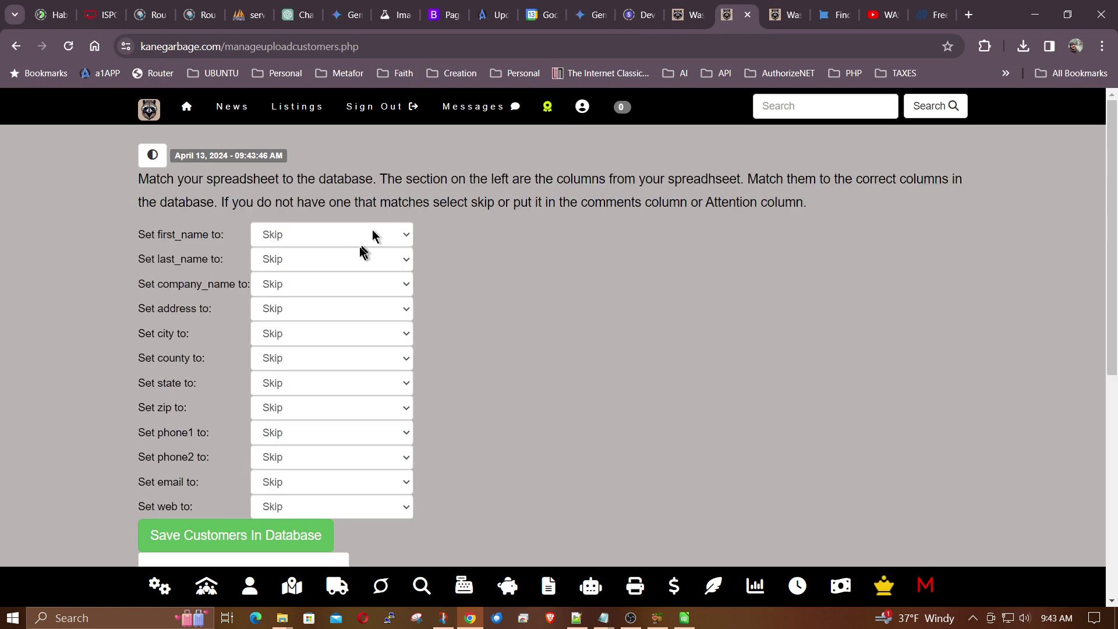
- Map first_name, last_name, company_name, address, city, county to First Name, Last Name, Attention or Company Name, Street, City, Country
click(349, 233)
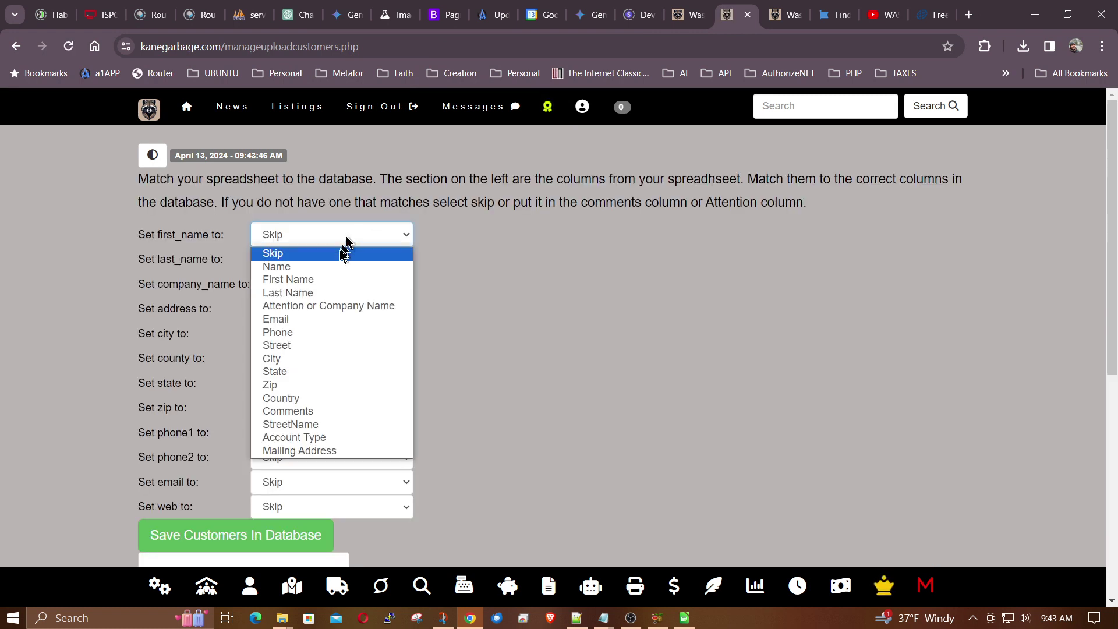
click(329, 293)
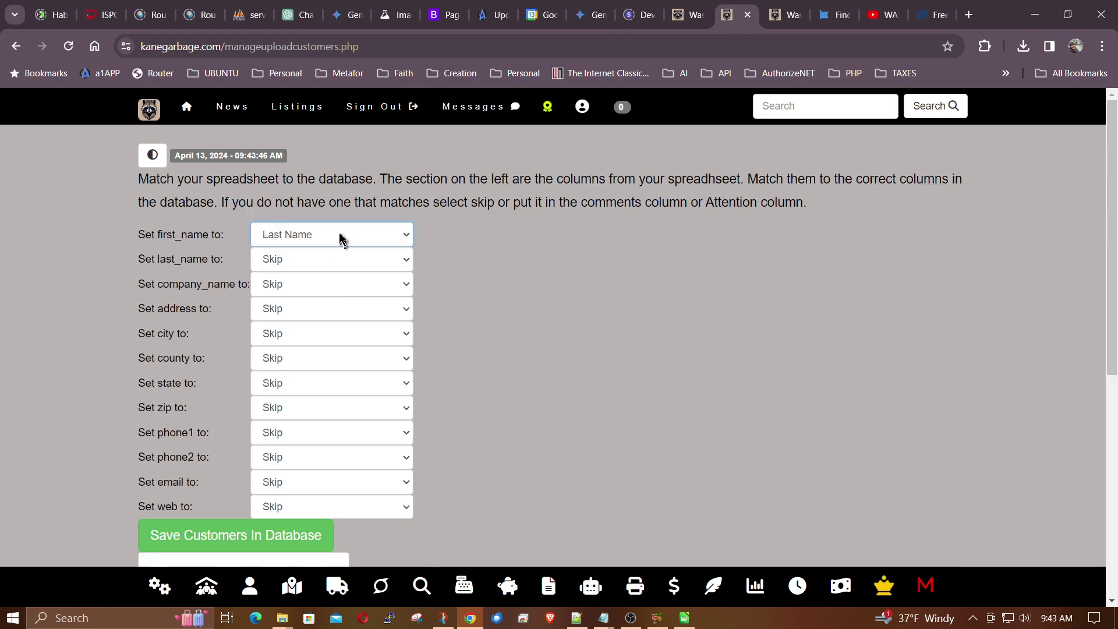
click(339, 233)
click(329, 280)
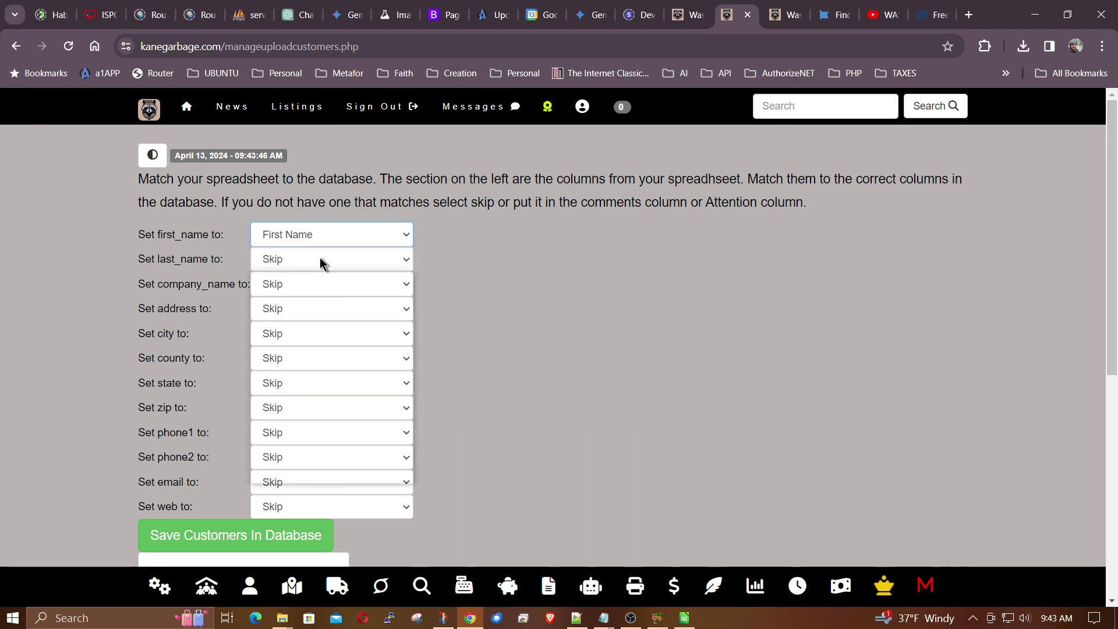
click(321, 259)
click(305, 319)
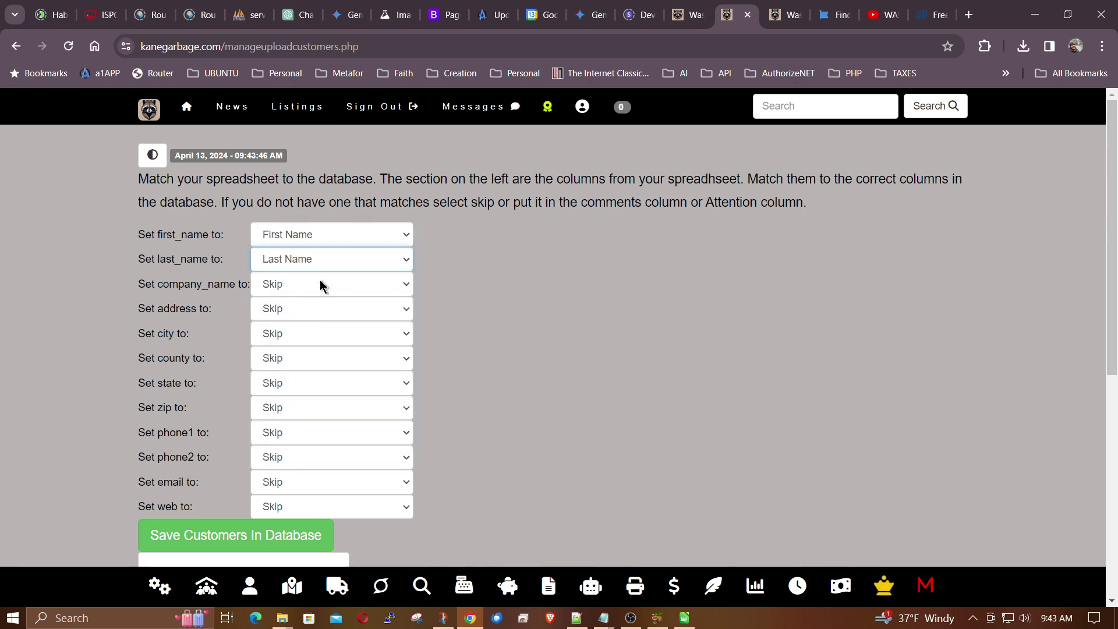
click(319, 283)
click(321, 354)
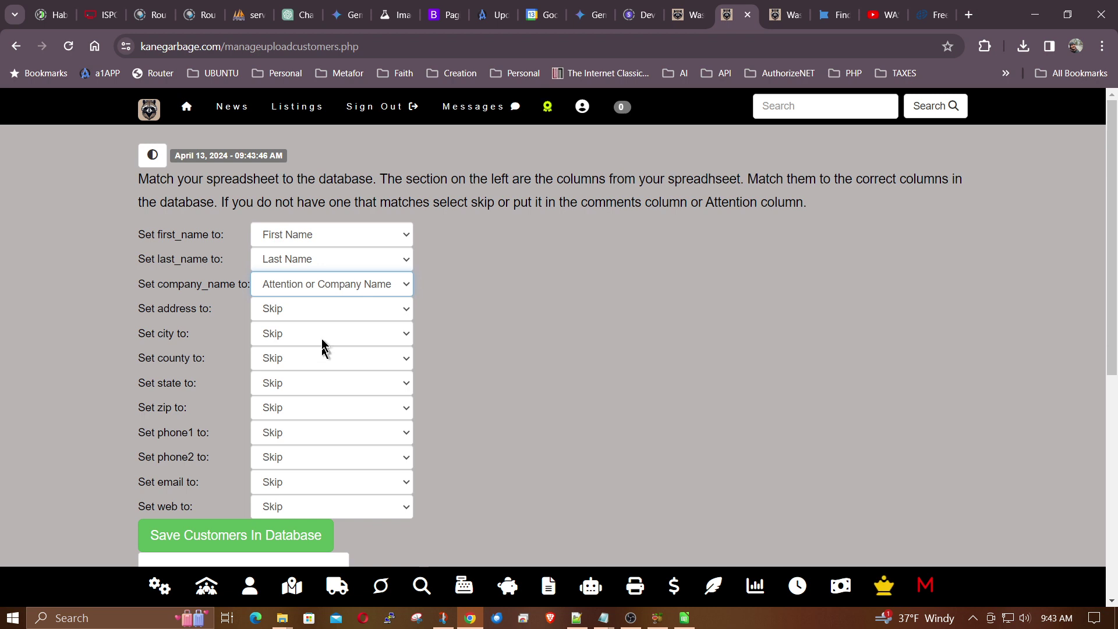
click(323, 308)
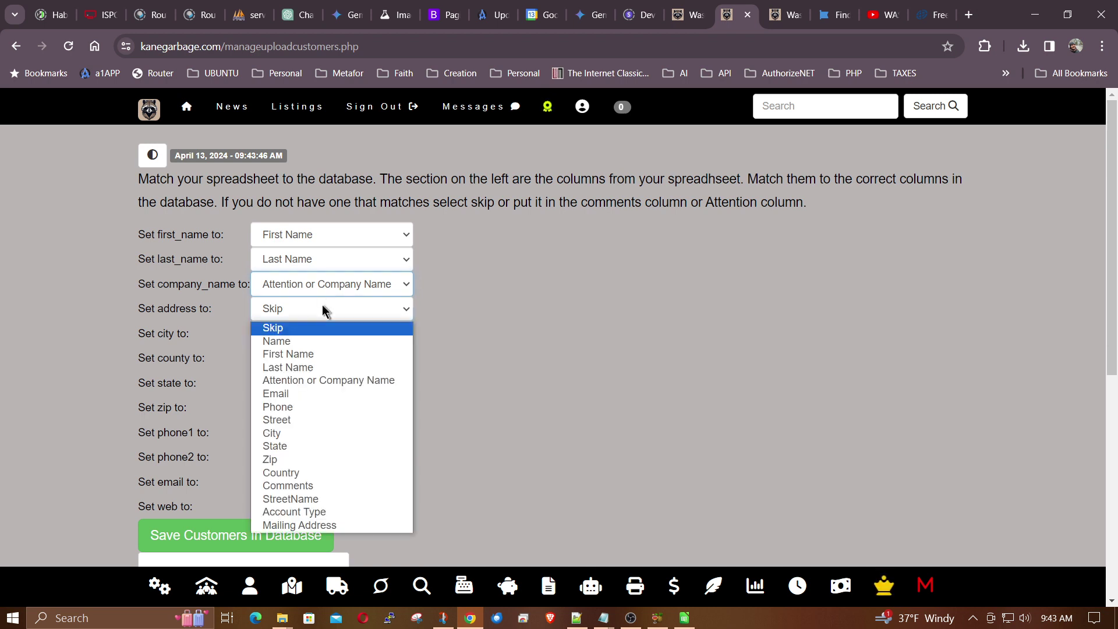
click(306, 419)
click(309, 337)
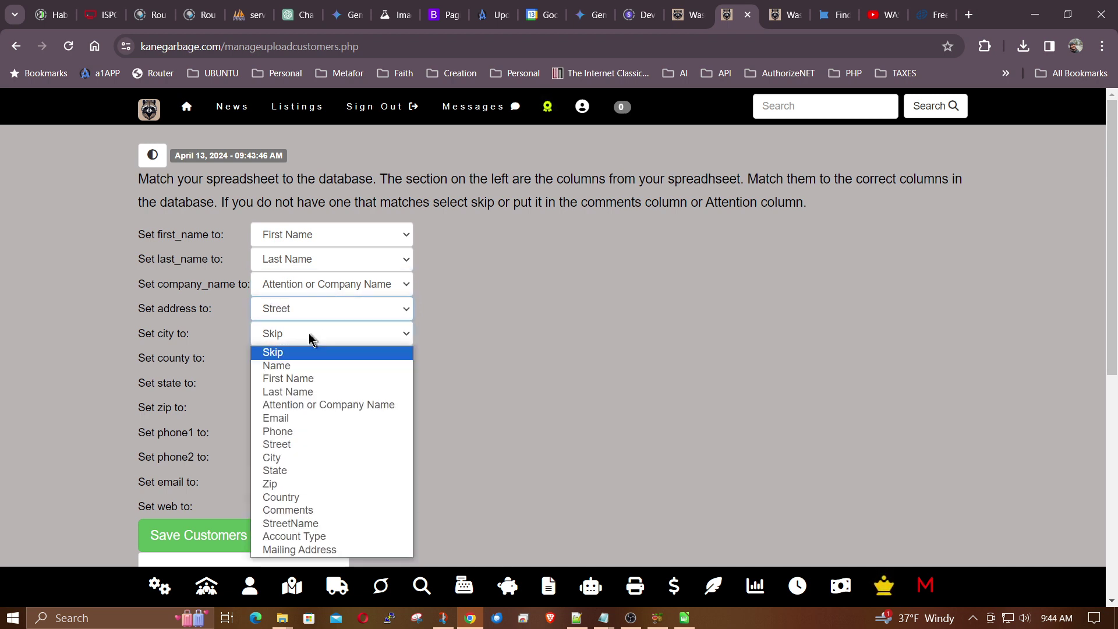
click(300, 457)
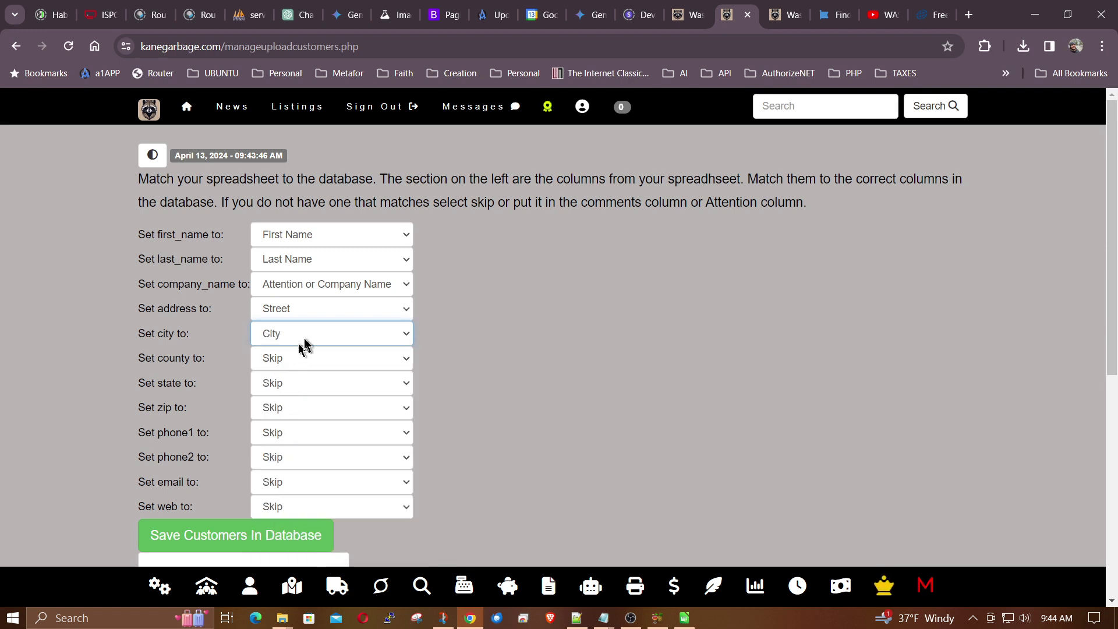
click(302, 360)
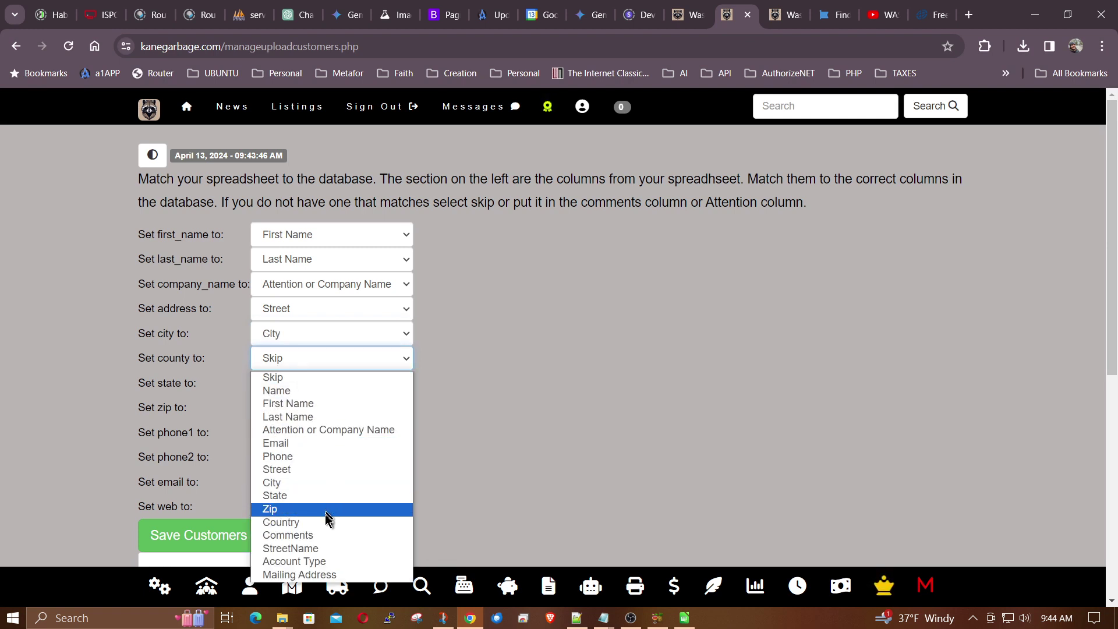
click(325, 522)
- Map state, zip, phone1, email and web to State, Zip, Phone, Email and Comments
click(295, 385)
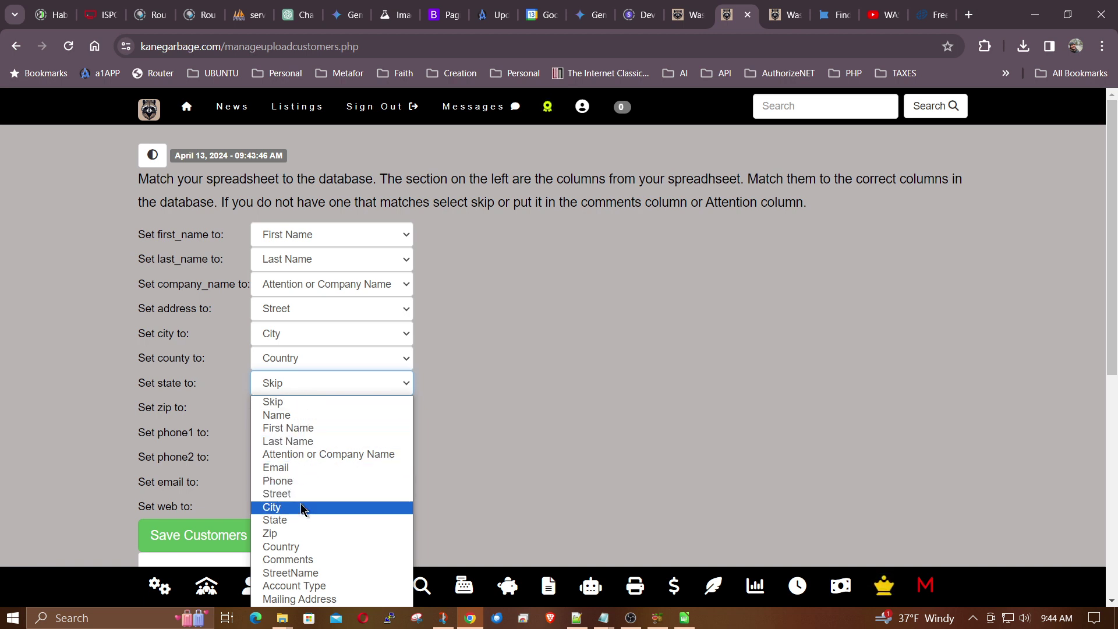
click(295, 520)
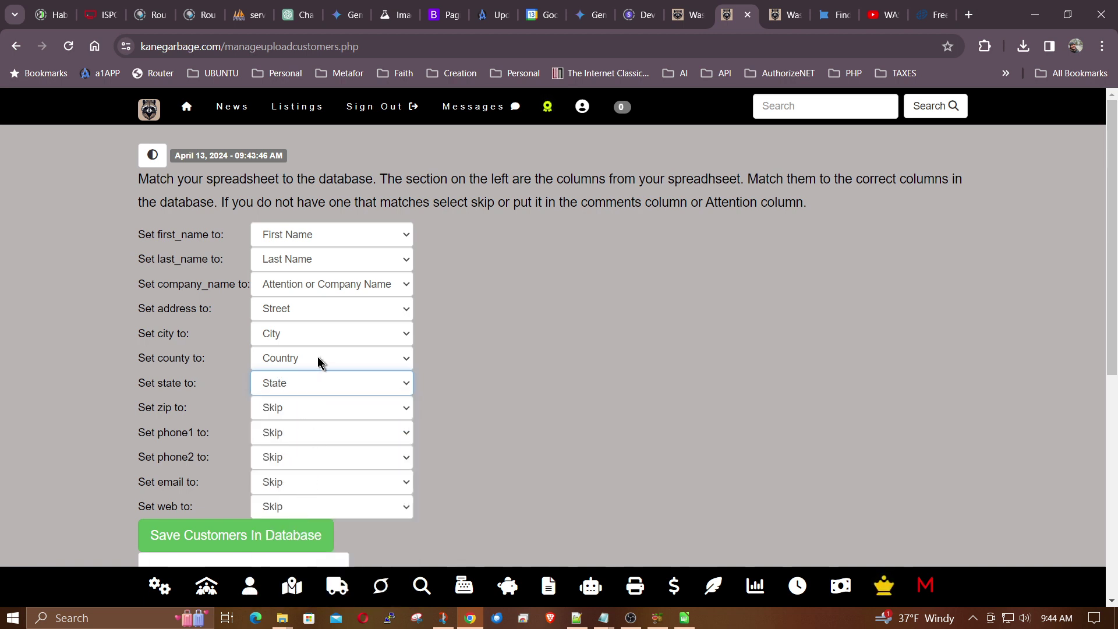
click(284, 408)
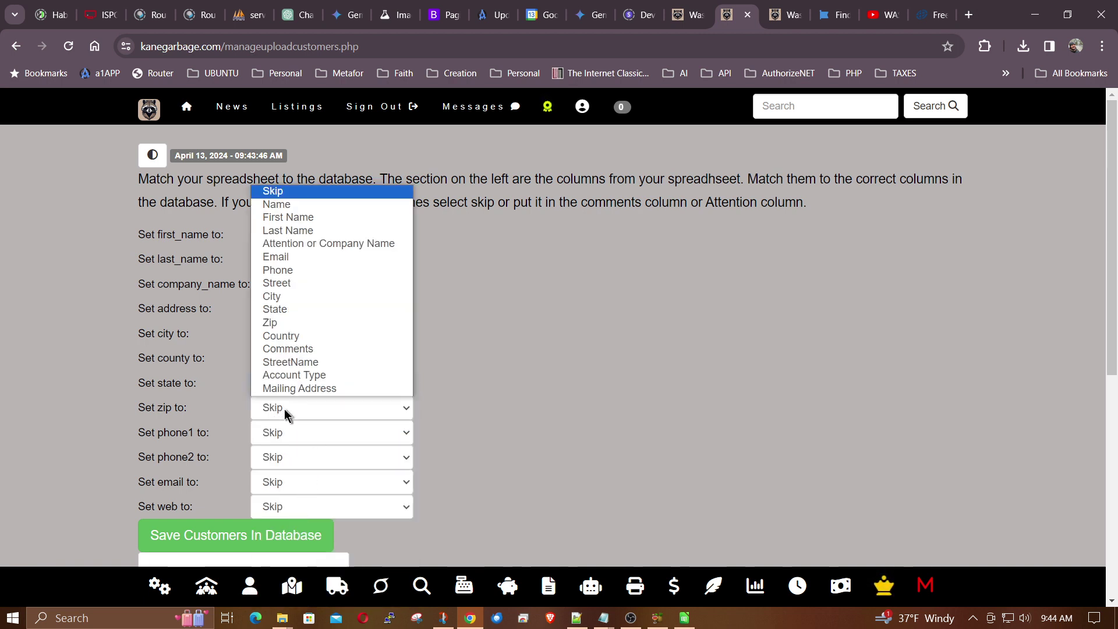
click(302, 322)
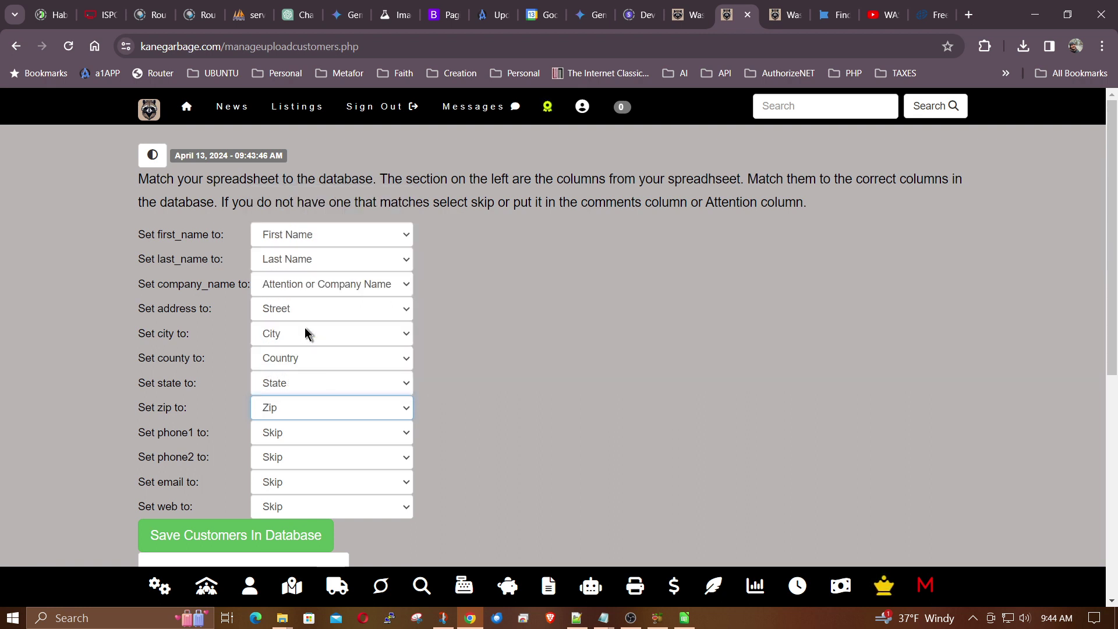
click(297, 436)
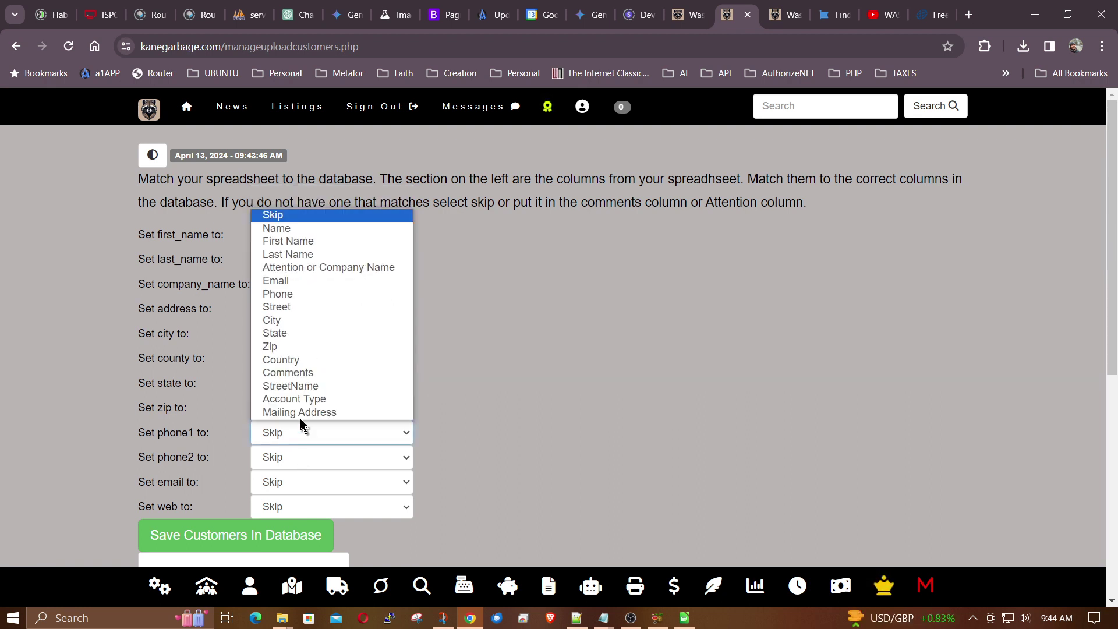
click(330, 295)
scroll(517, 398, down, 1)
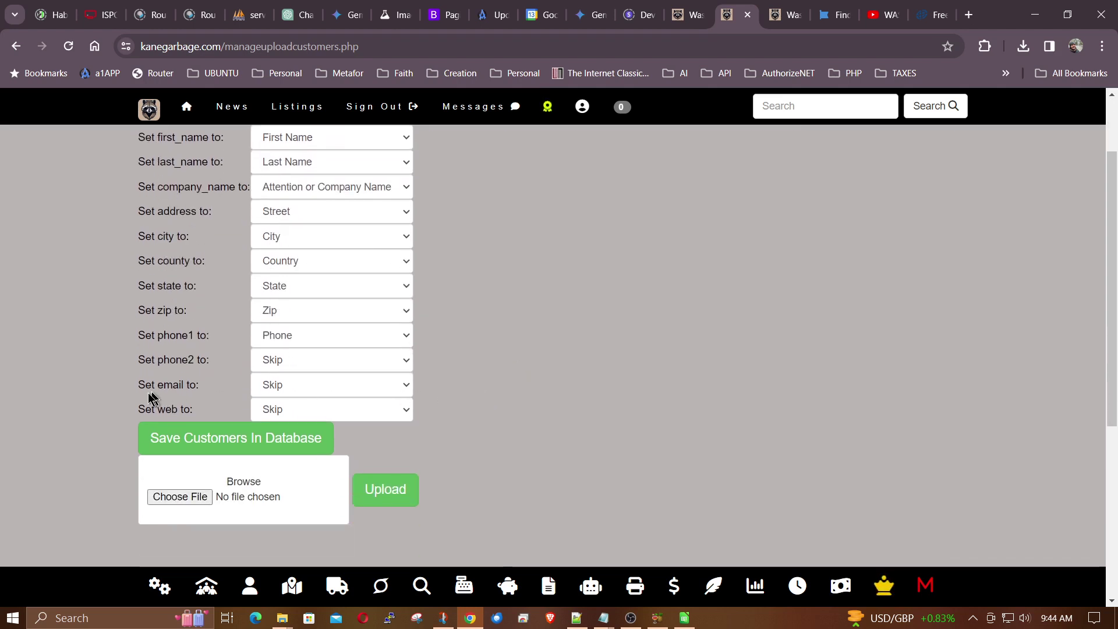
click(307, 384)
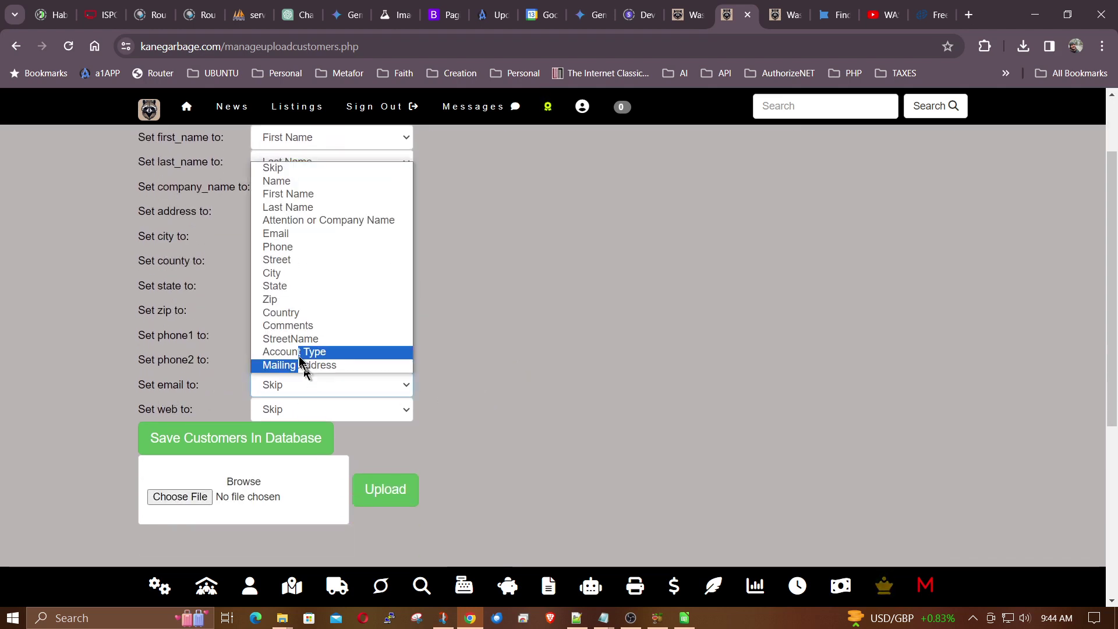
click(276, 233)
click(351, 411)
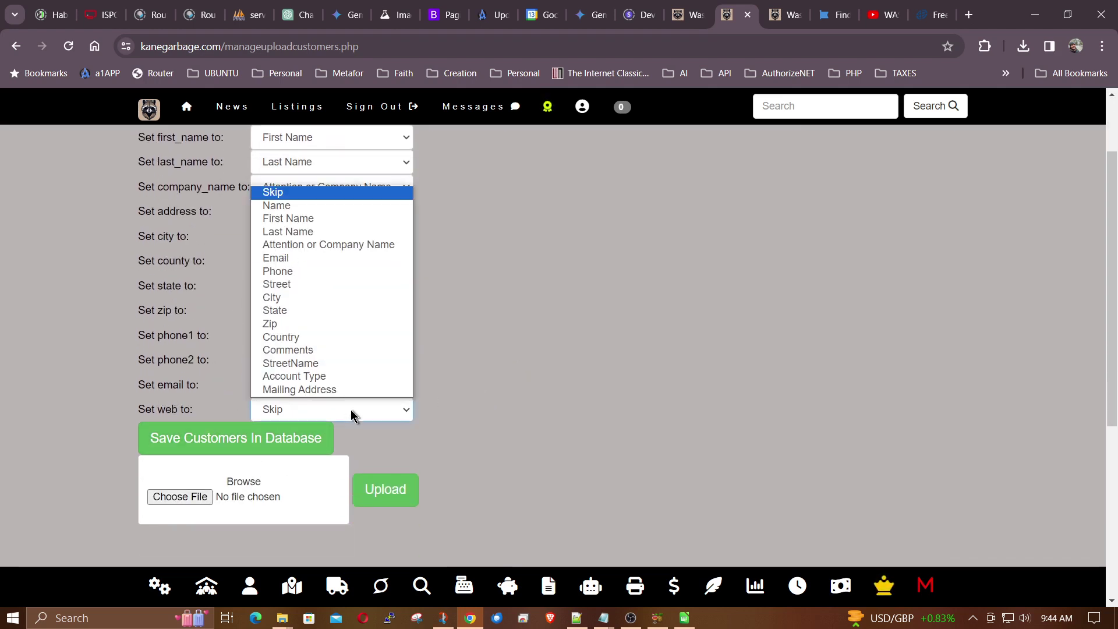
click(313, 350)
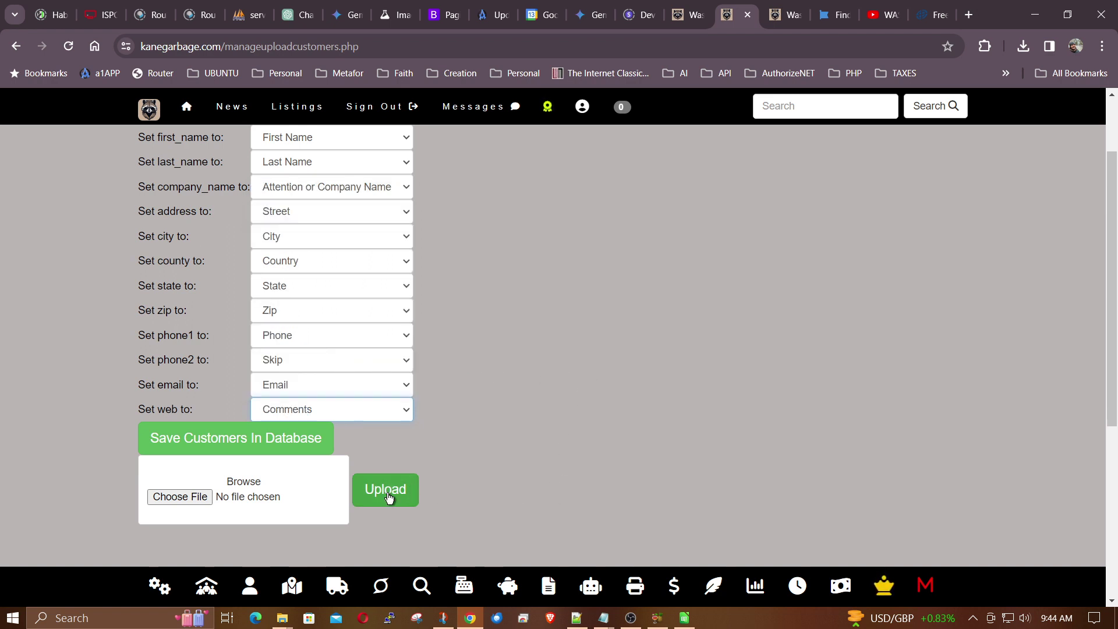
scroll(621, 385, up, 1)
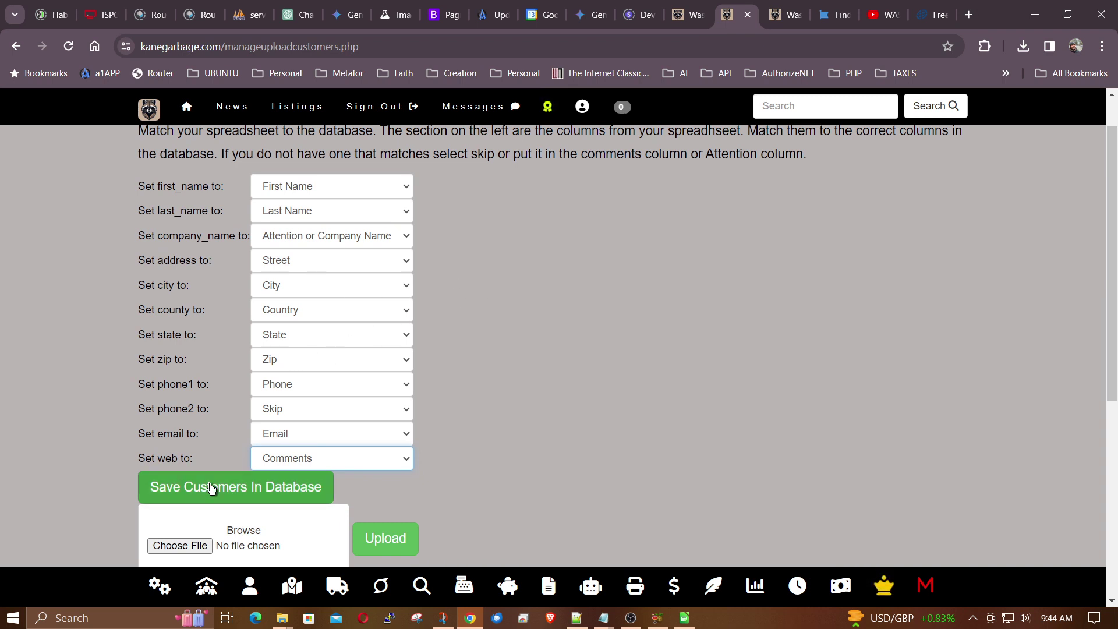
- Save the mapped customers to the database, then browse the management city list from Aberdeen to York
click(211, 488)
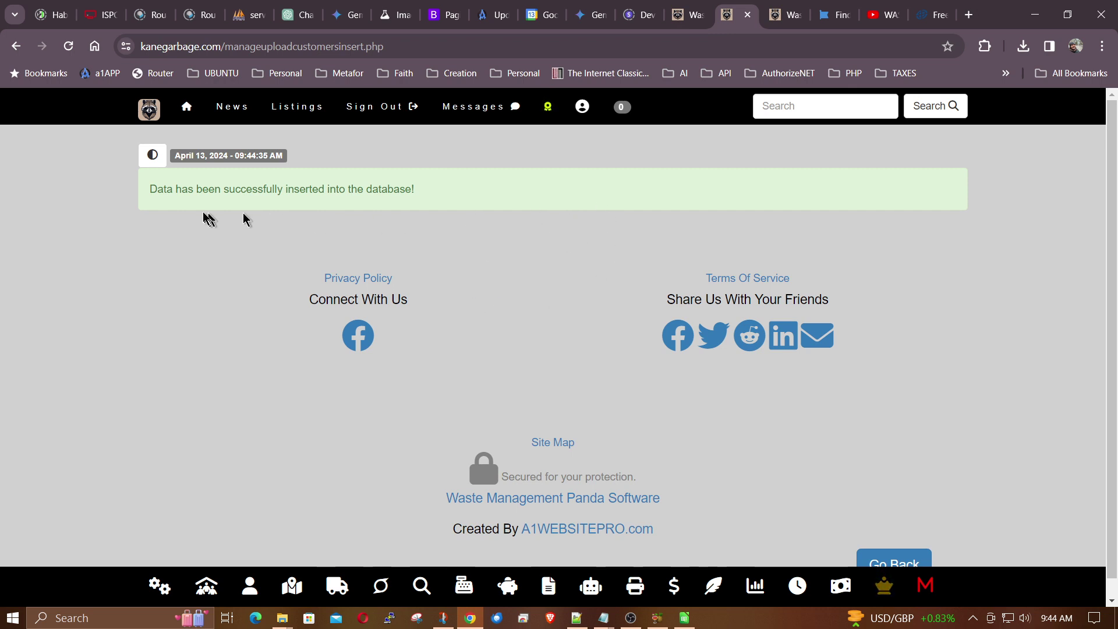
drag(172, 201, 444, 190)
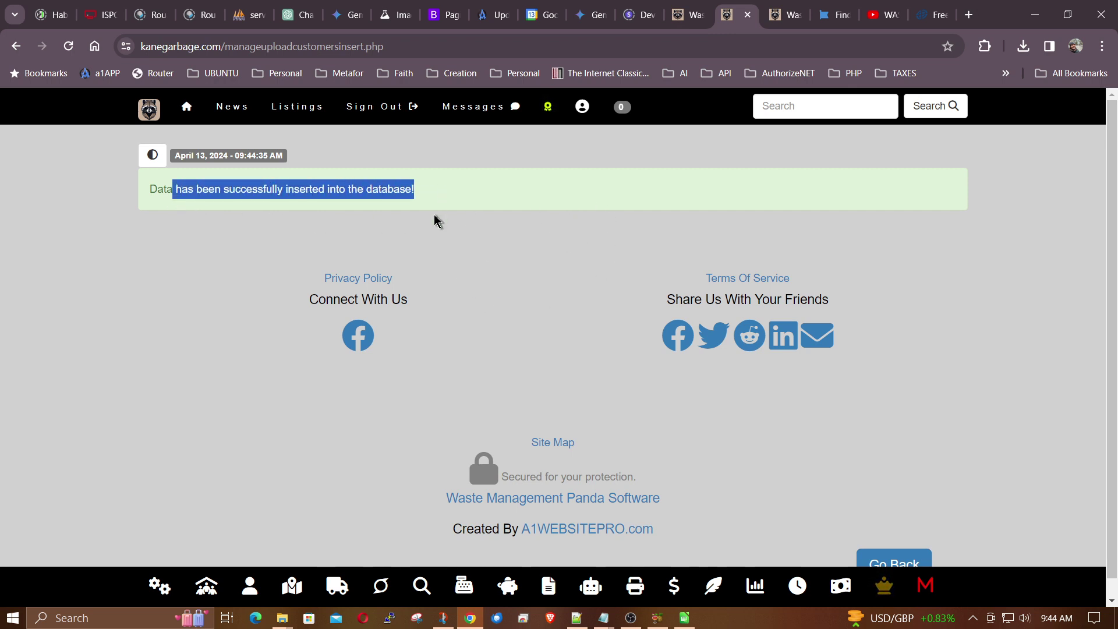
click(208, 589)
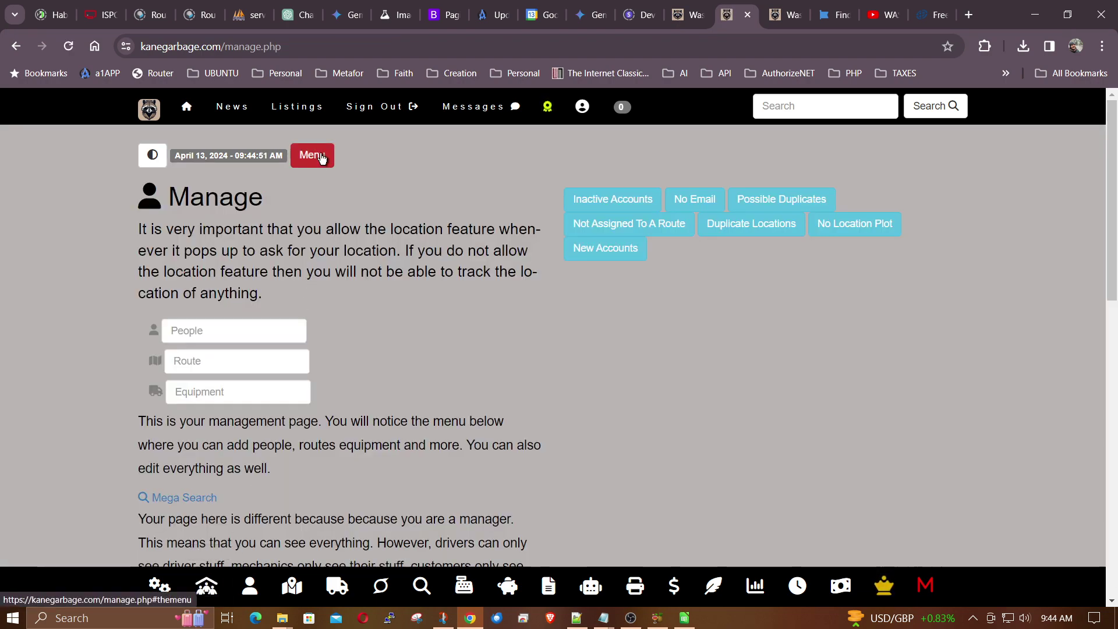
click(320, 158)
scroll(663, 289, down, 3)
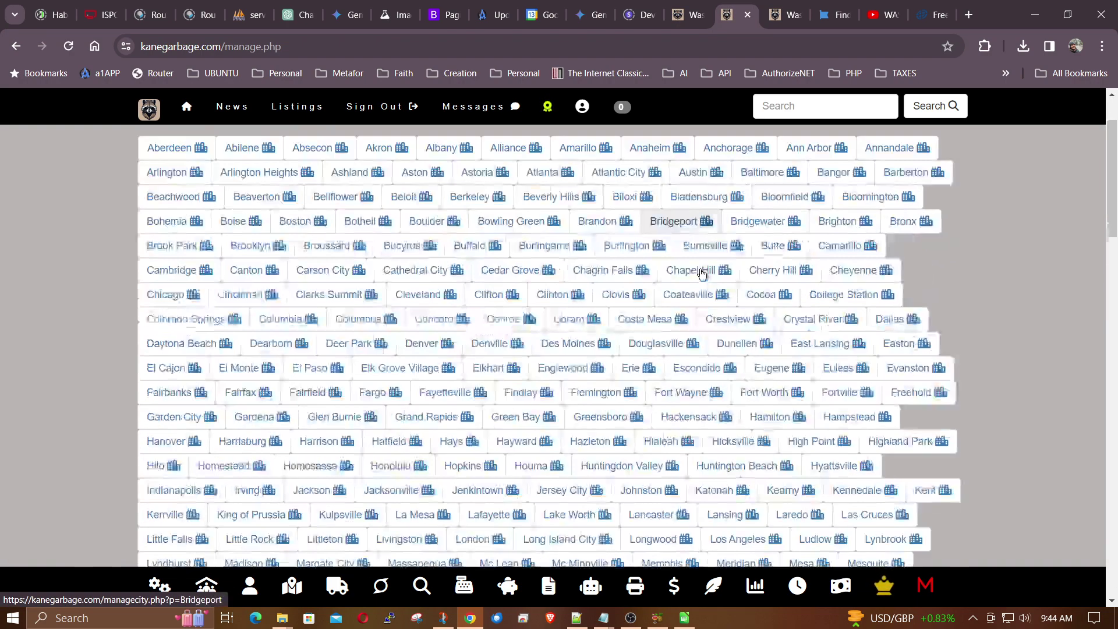
scroll(664, 288, down, 3)
scroll(748, 367, down, 3)
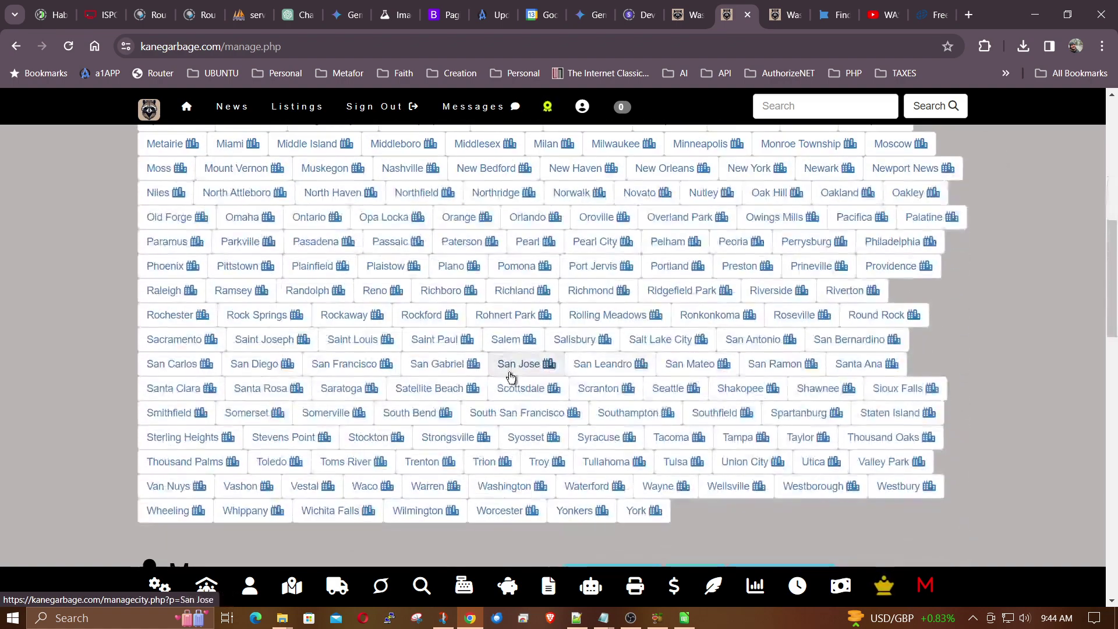
scroll(670, 378, up, 9)
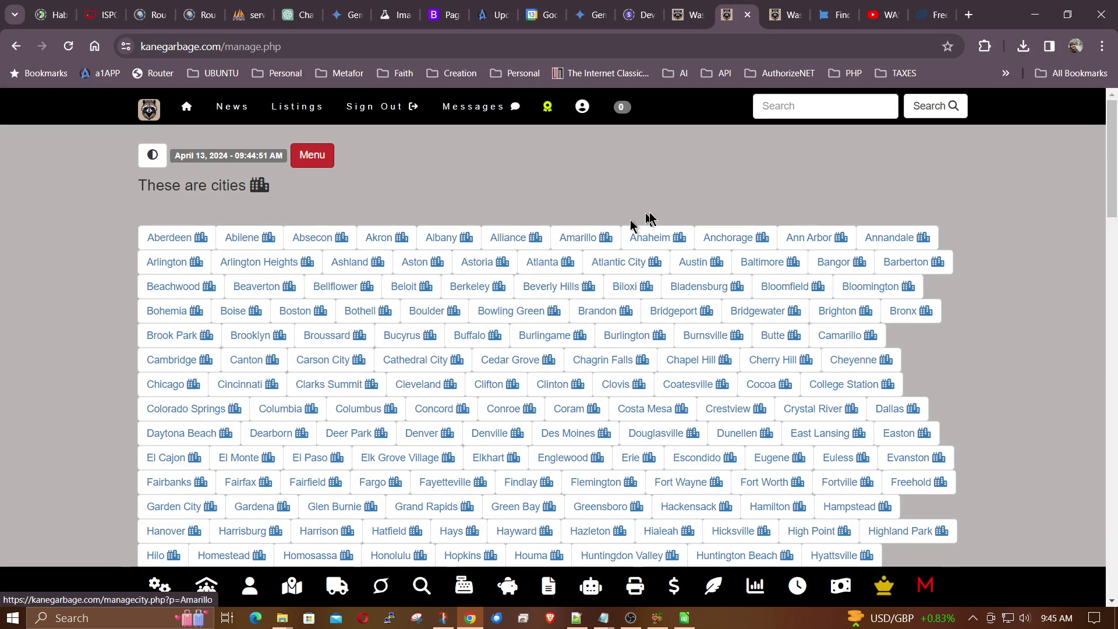
scroll(994, 255, down, 10)
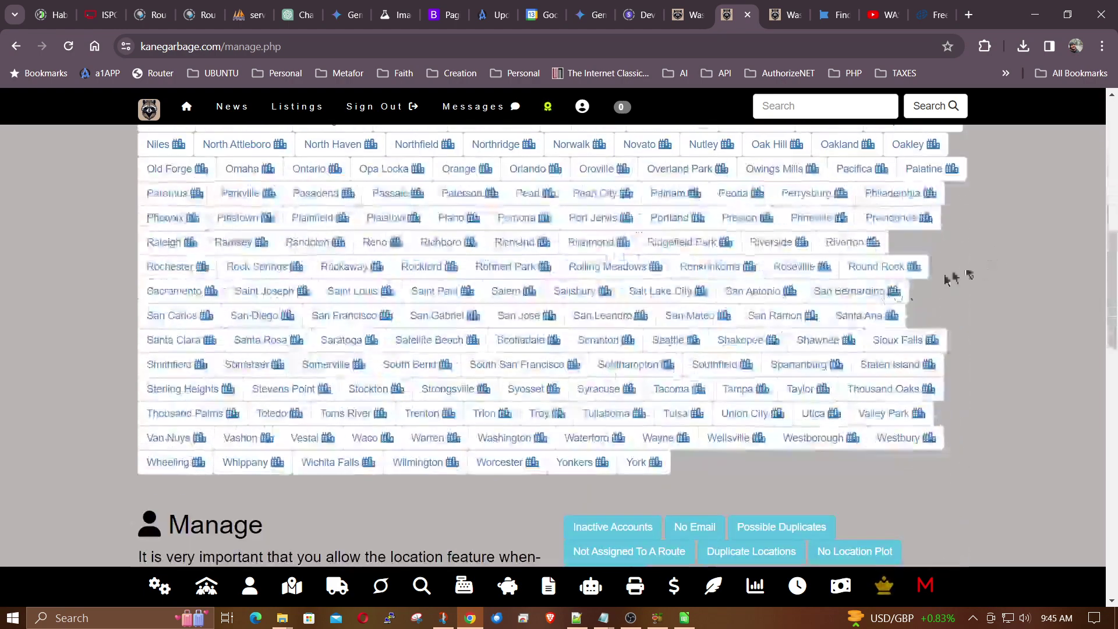
- Open the Add People form and enter the new customer's name in last, first order
click(249, 586)
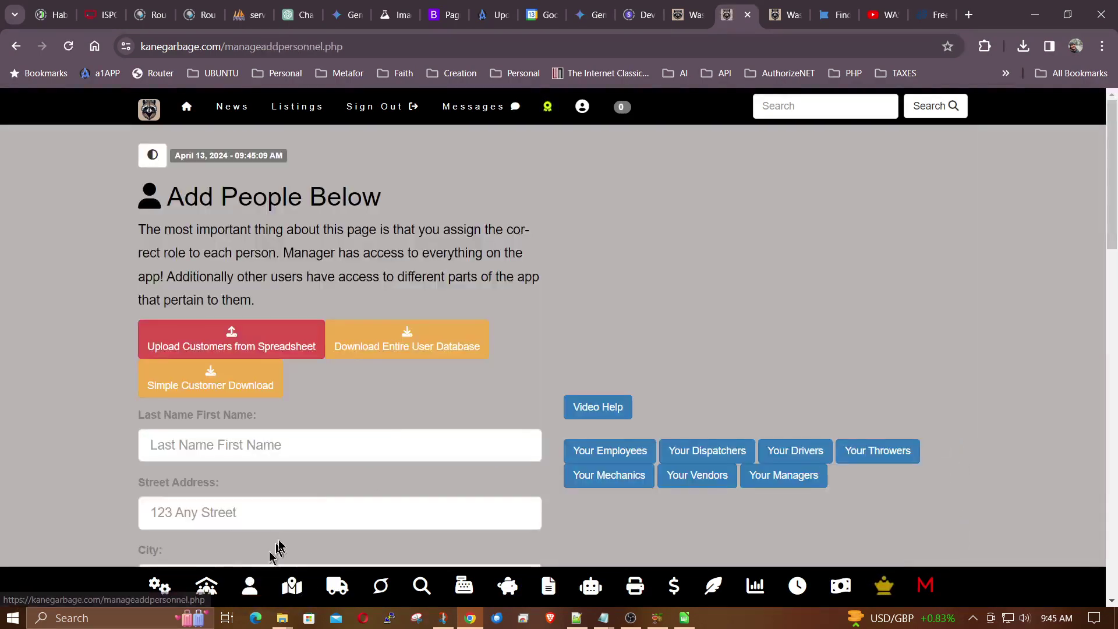
scroll(482, 424, down, 2)
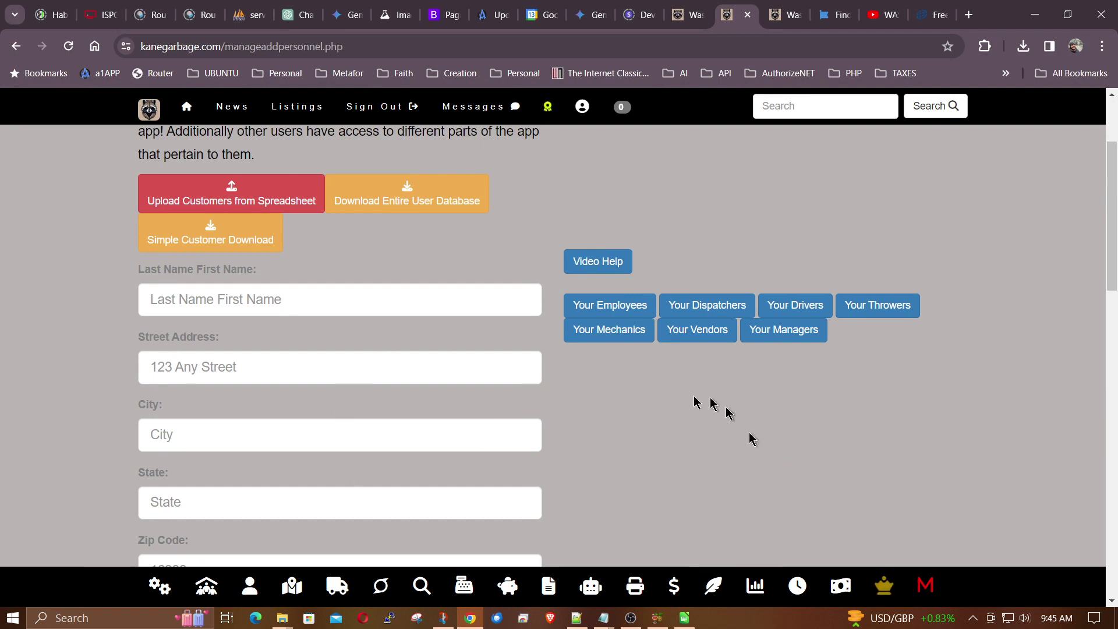
scroll(487, 398, up, 2)
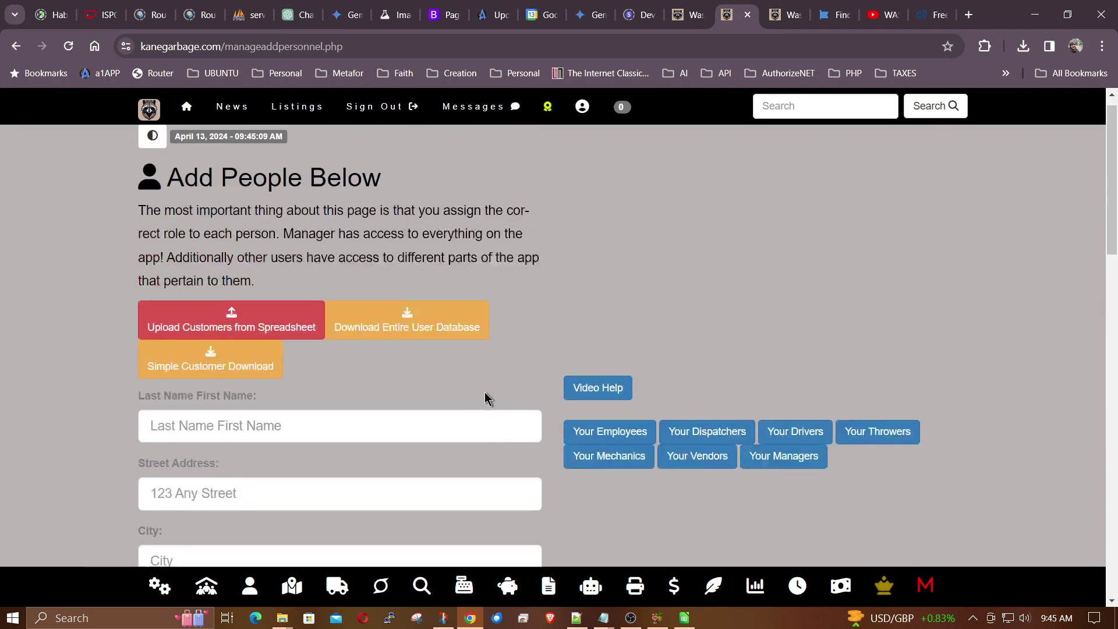
scroll(393, 418, down, 1)
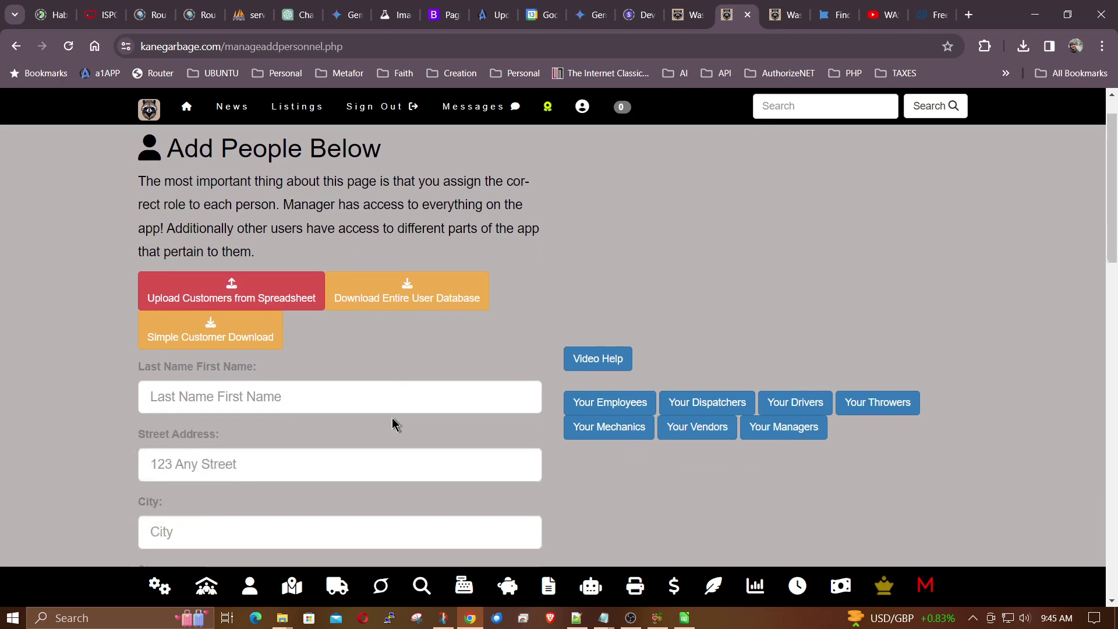
click(283, 399)
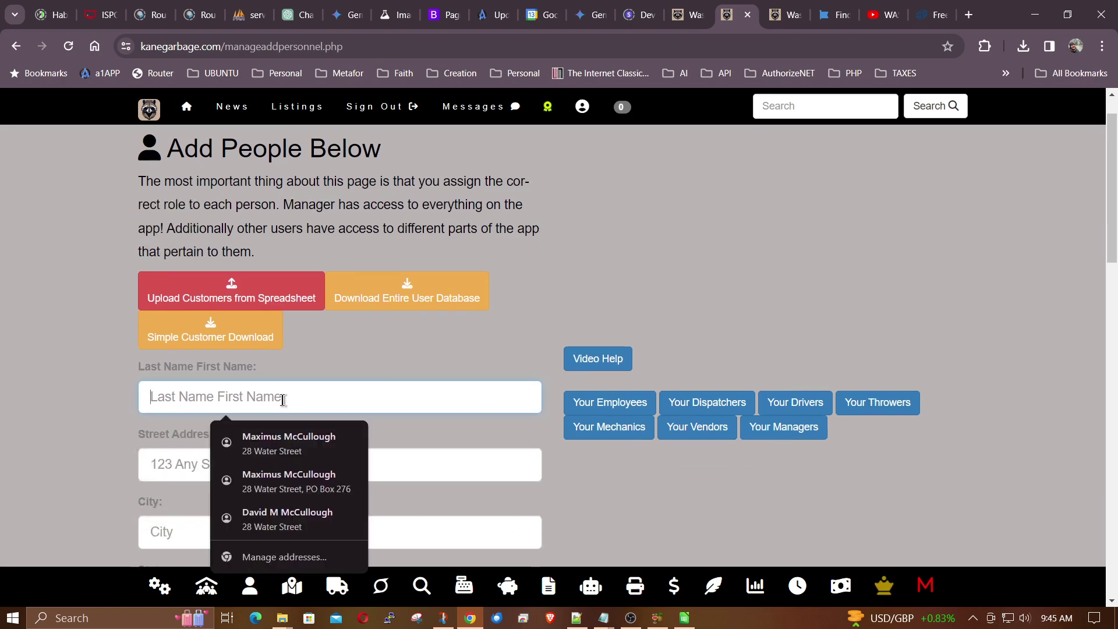
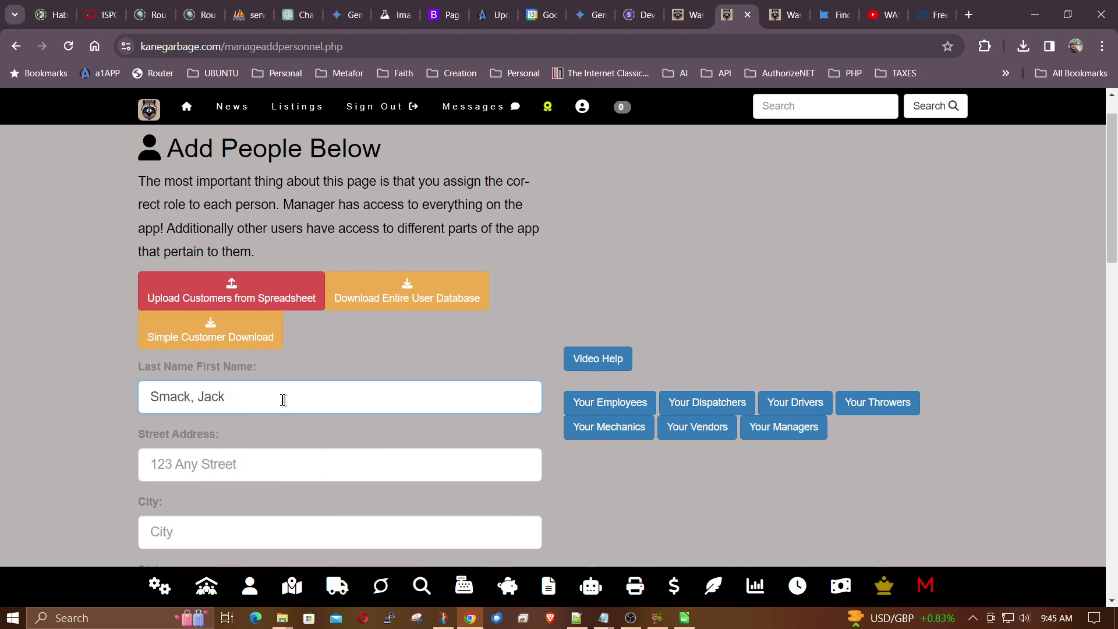
- Enter the customer's street address, city, state and zip code
scroll(78, 448, down, 2)
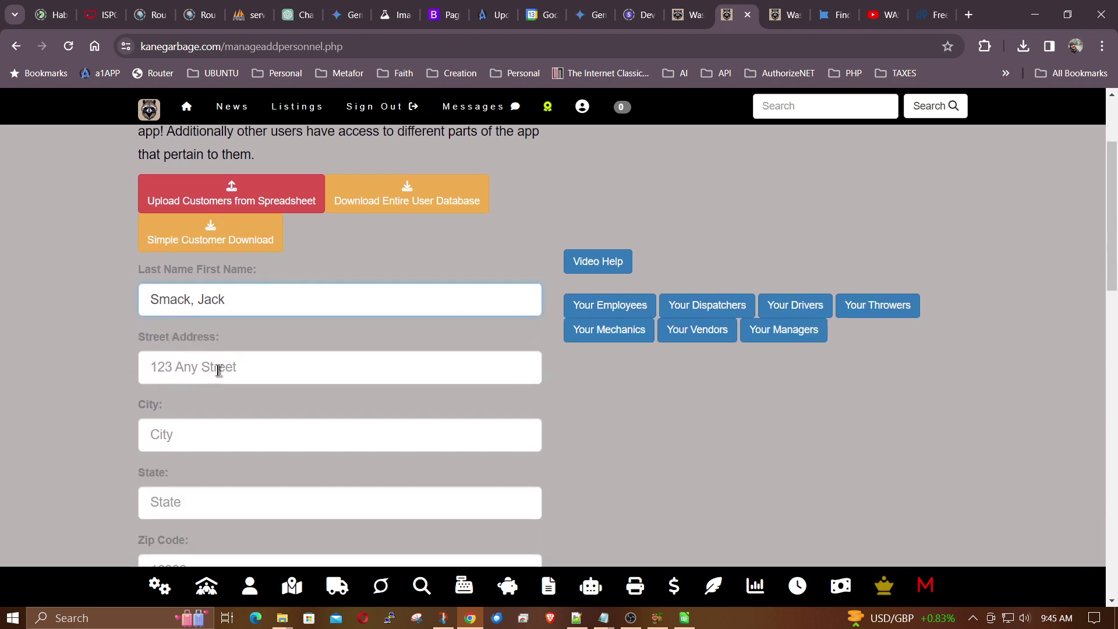
click(217, 371)
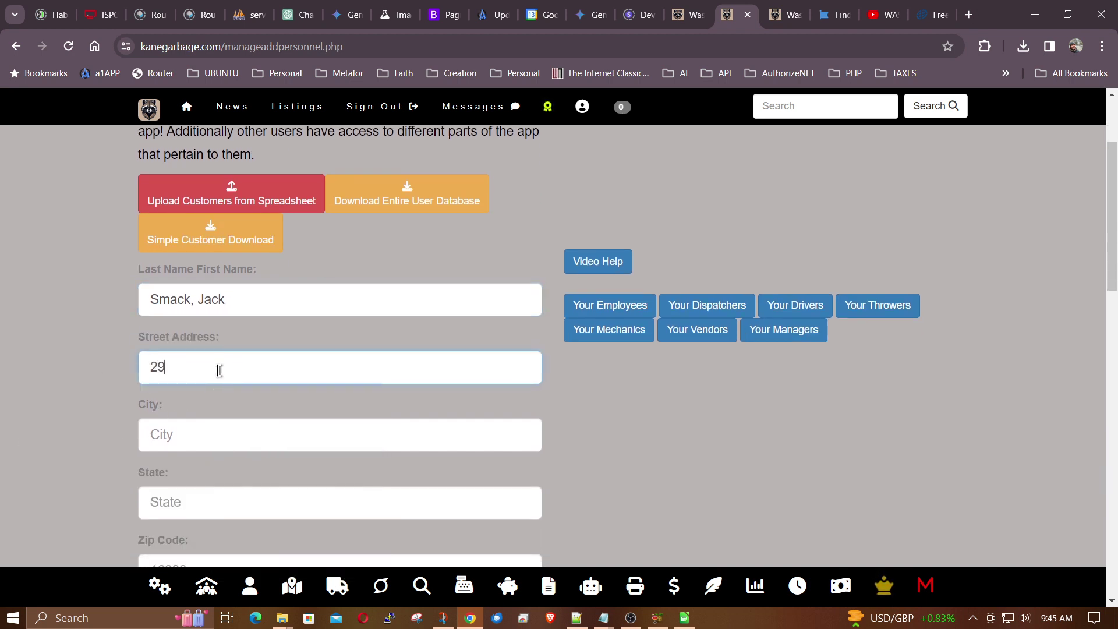
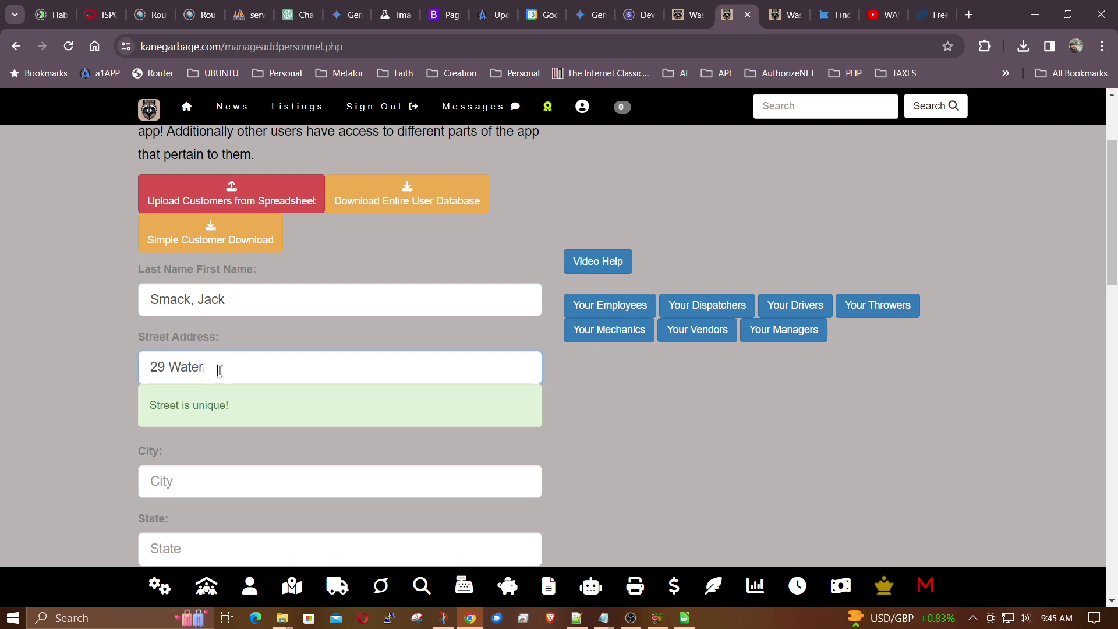
click(207, 475)
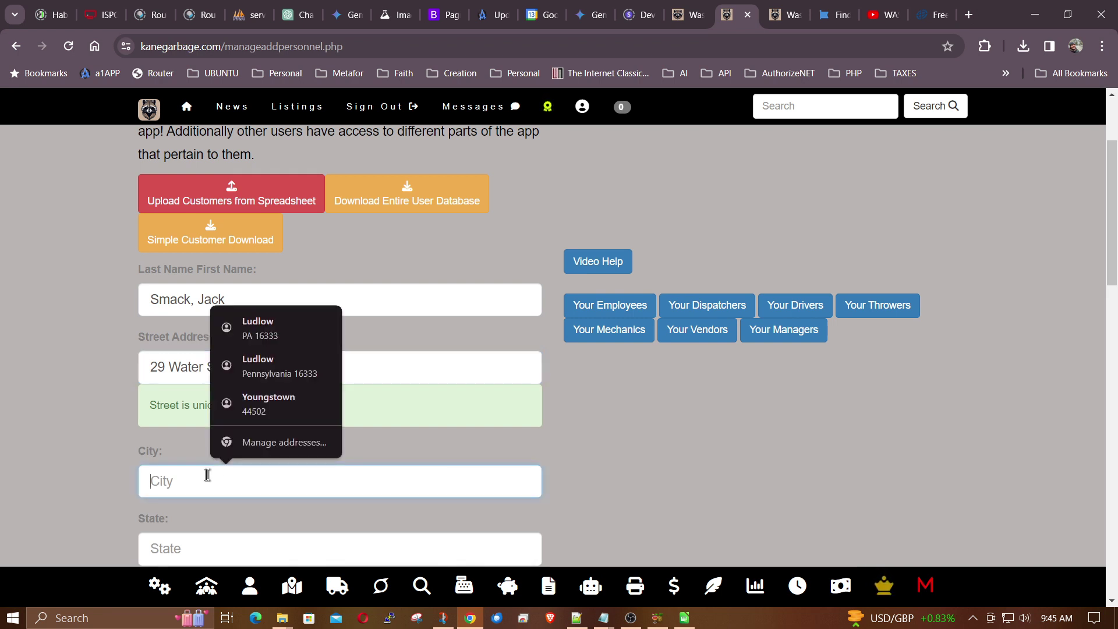
text(Ludlow)
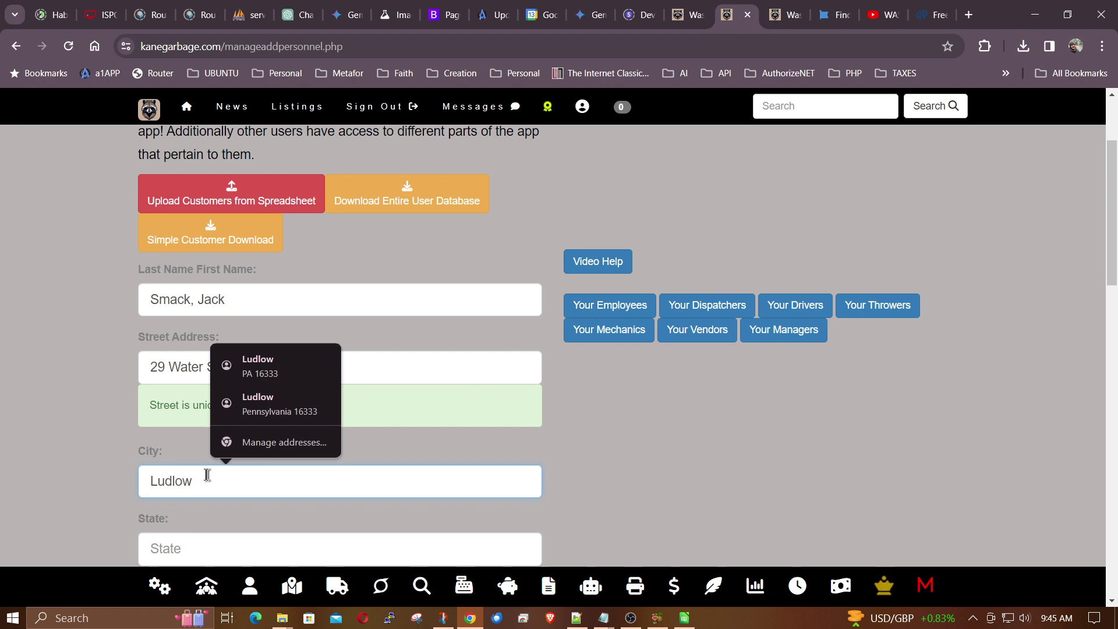
click(82, 468)
scroll(82, 468, down, 2)
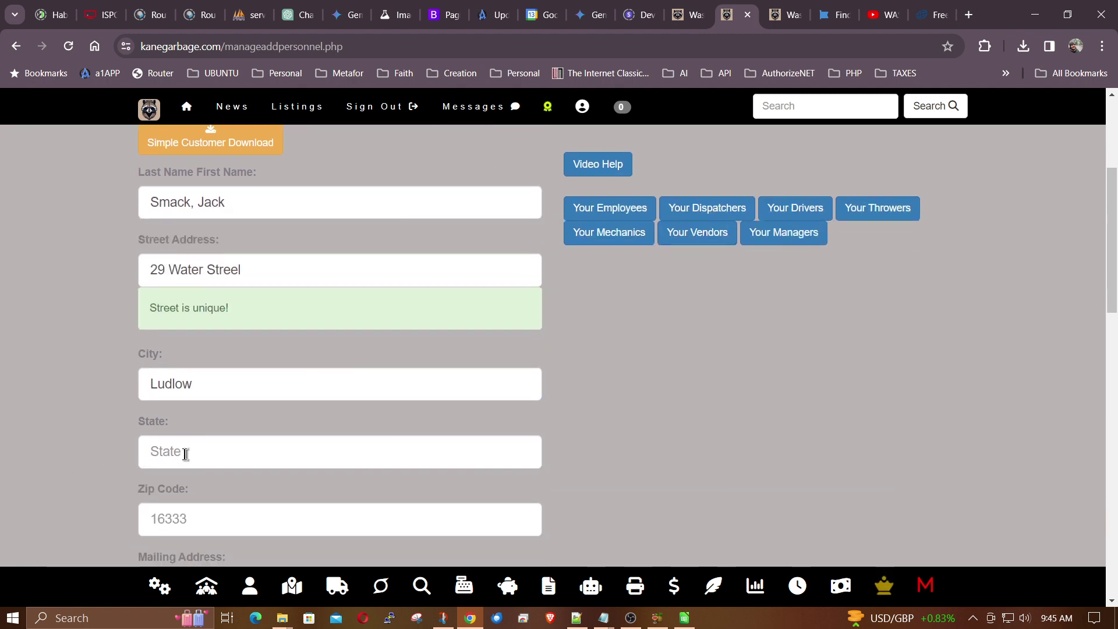
click(186, 454)
text(Pa)
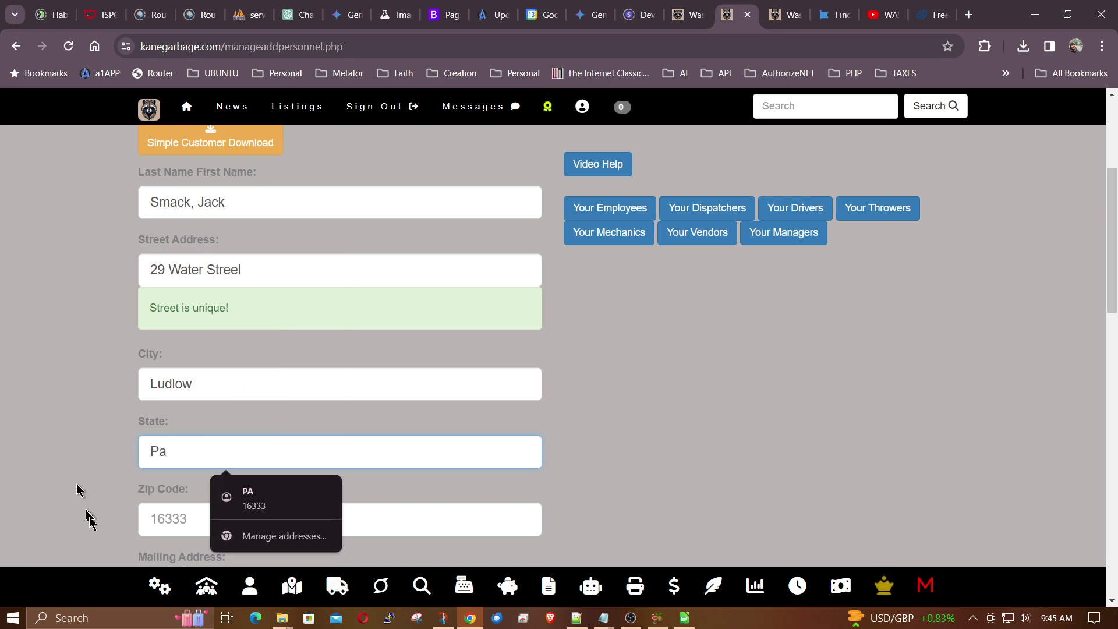
click(186, 518)
text(16333)
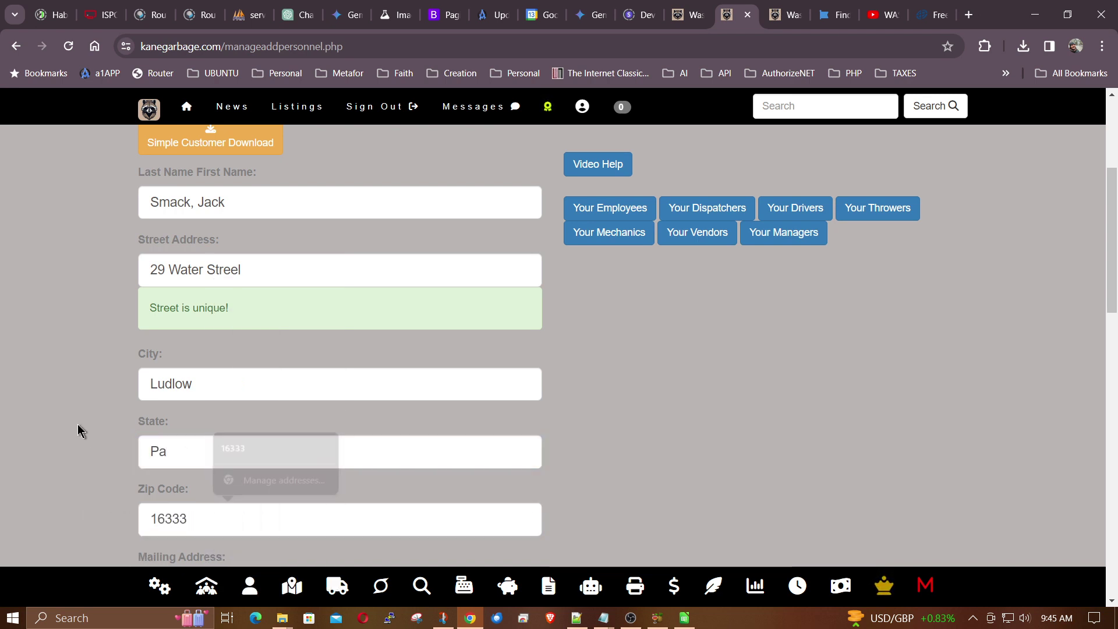
- Fill in the customer's mailing address, e-mail address and phone number
scroll(78, 424, down, 3)
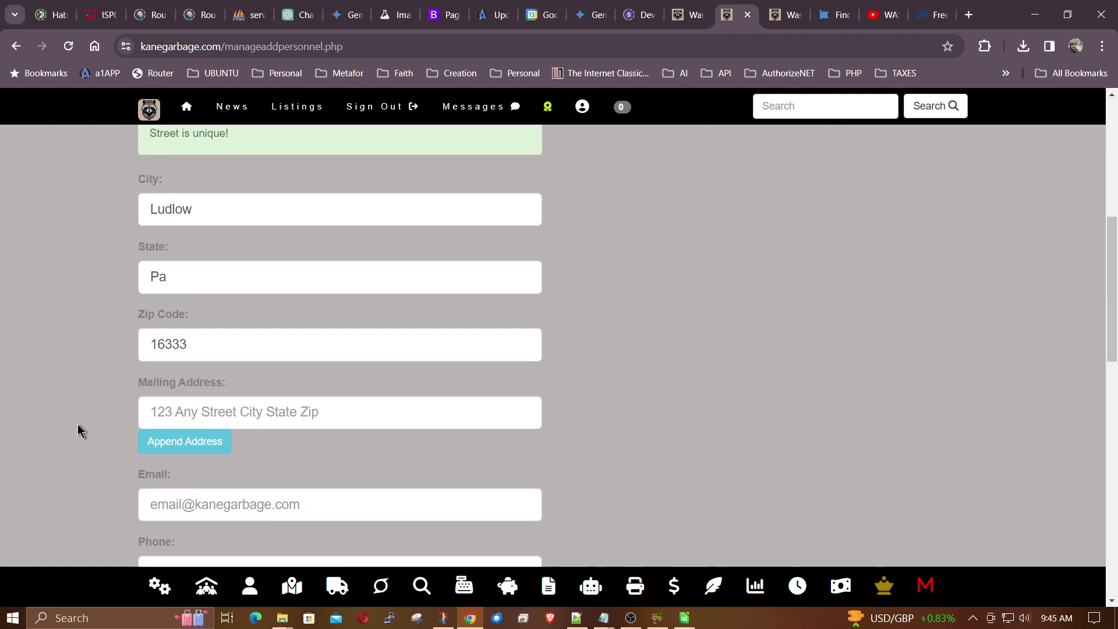
click(201, 397)
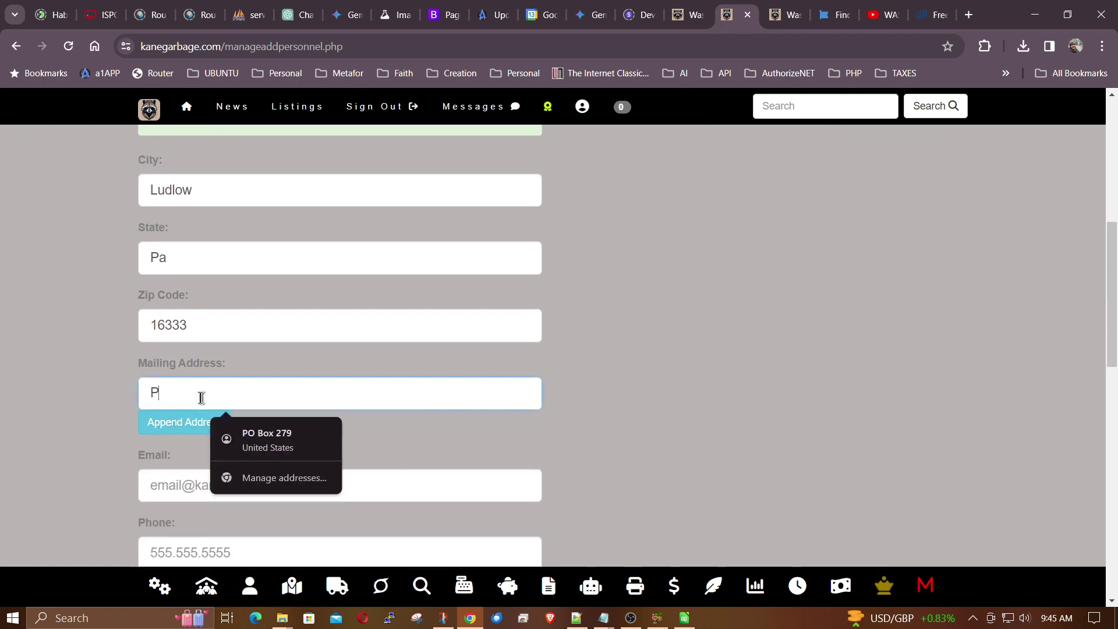
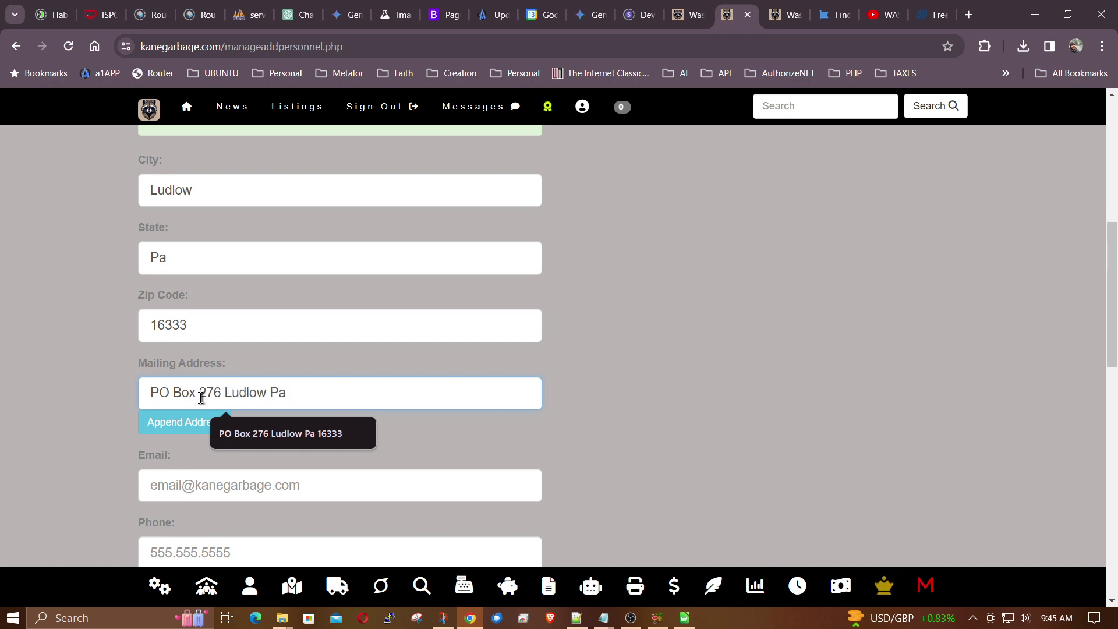
click(224, 481)
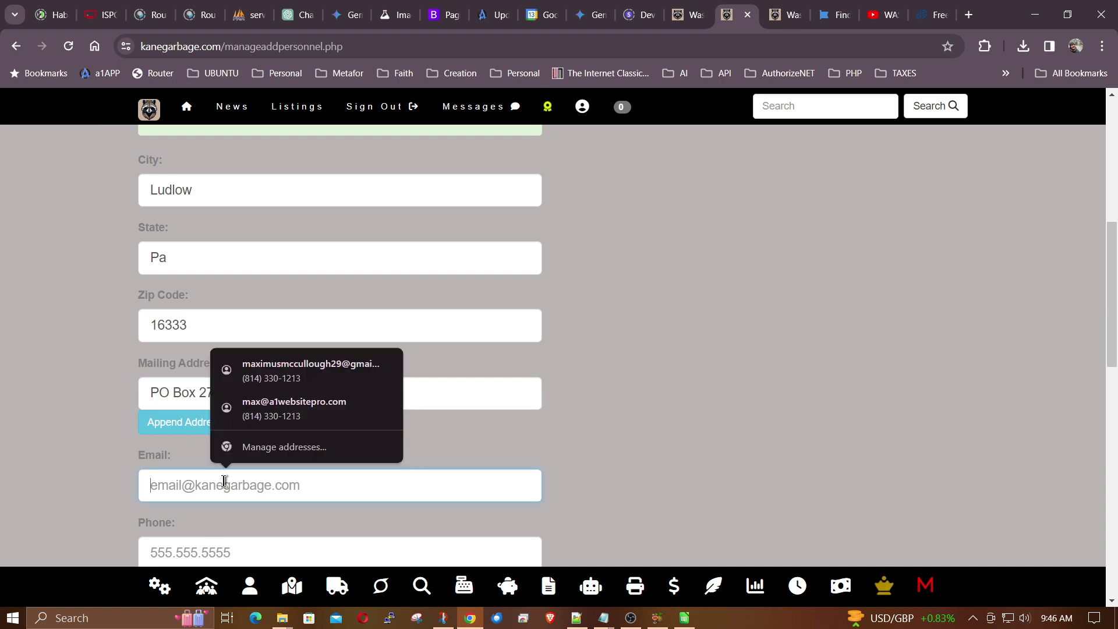
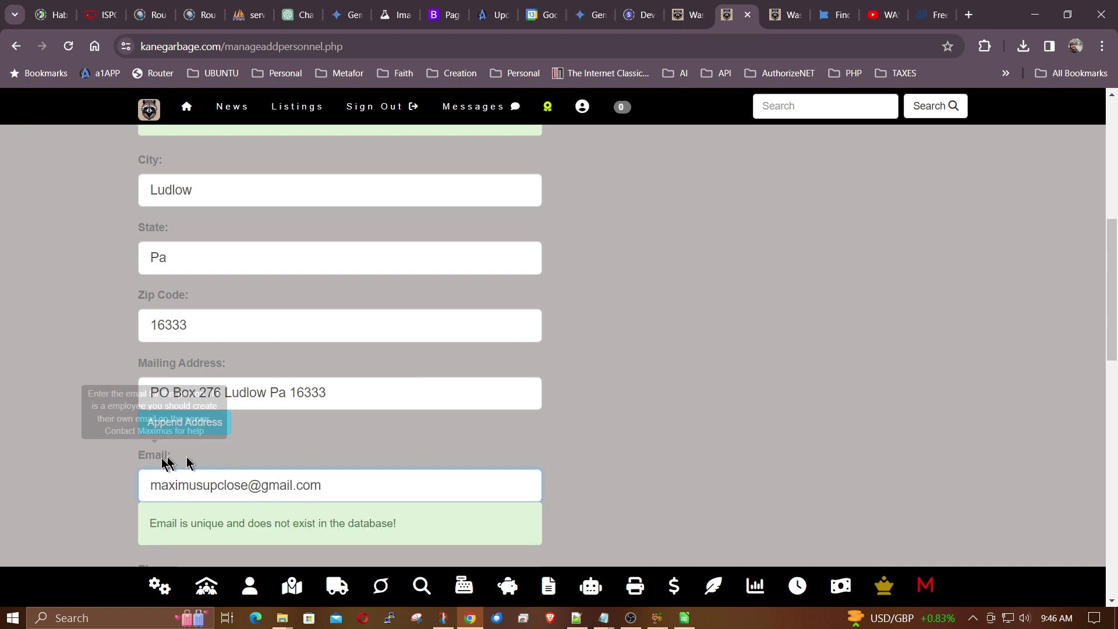
scroll(105, 461, down, 3)
click(201, 454)
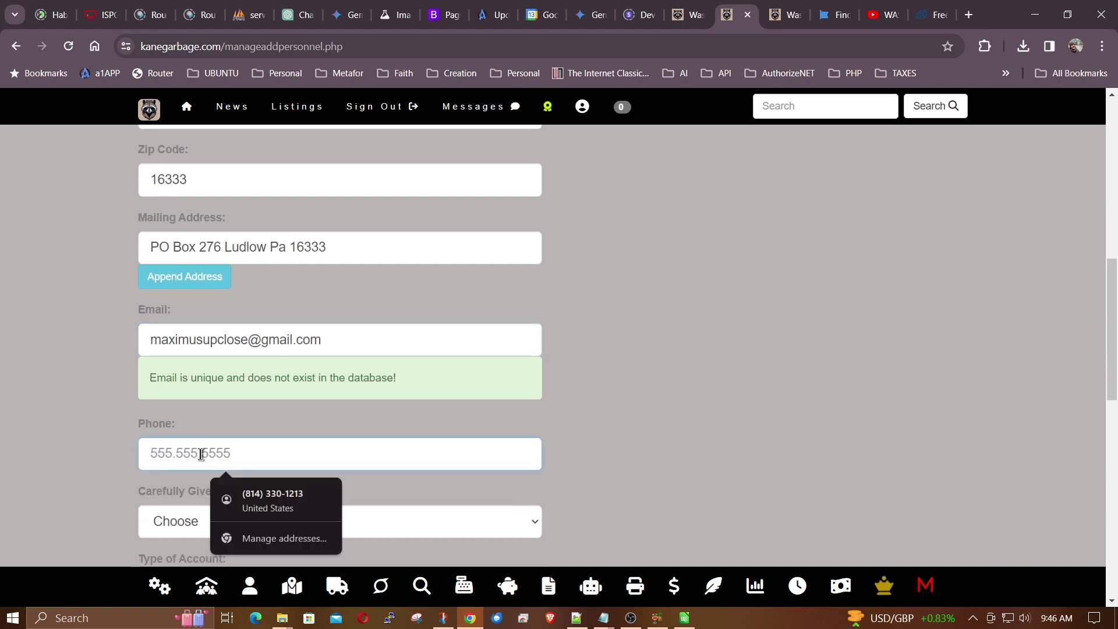
text(555555)
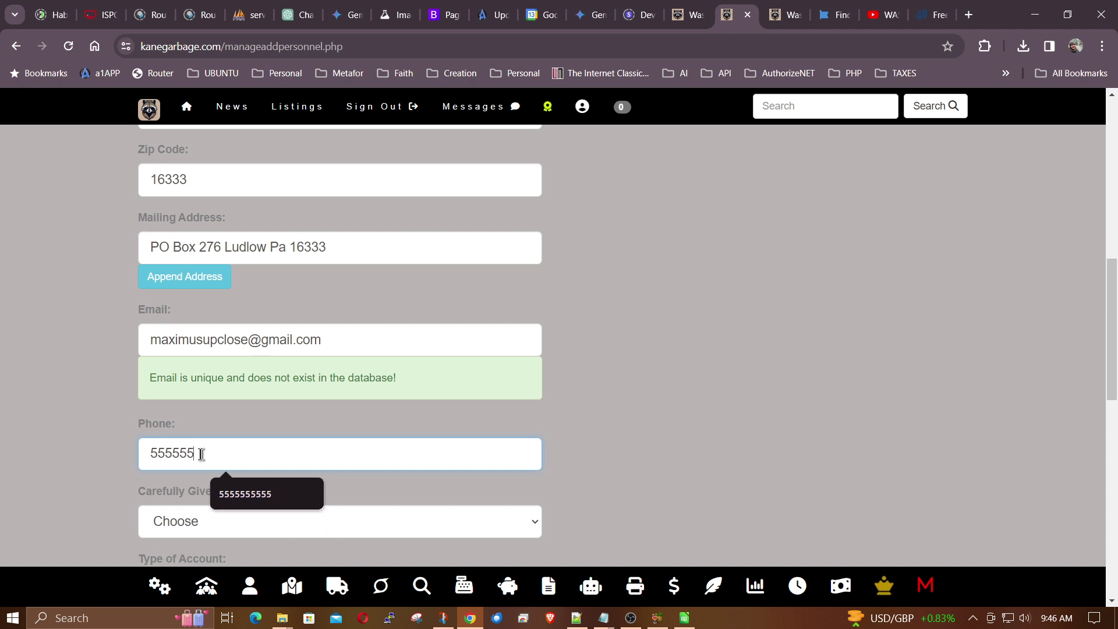
text(5555)
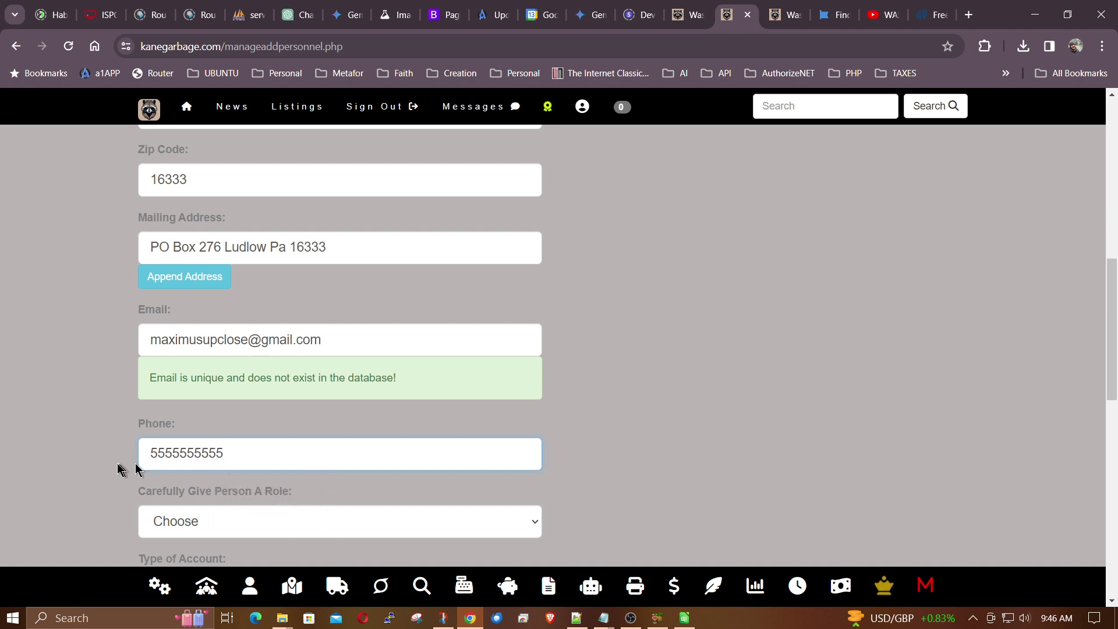
scroll(104, 469, down, 2)
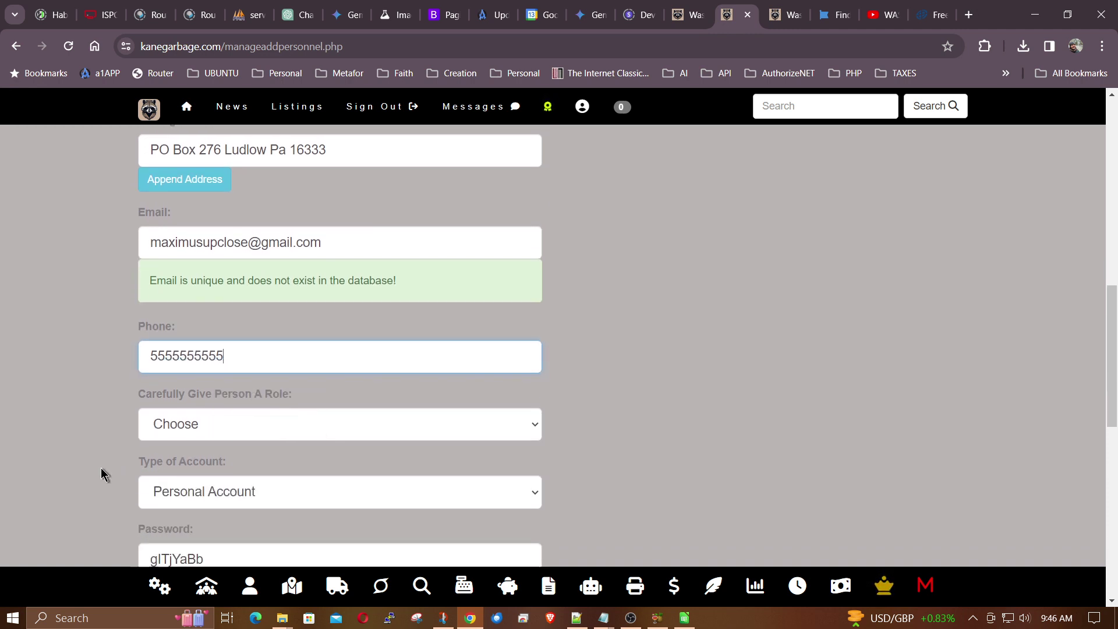
- Select Customer in the 'Carefully Give Person A Role' dropdown
click(212, 429)
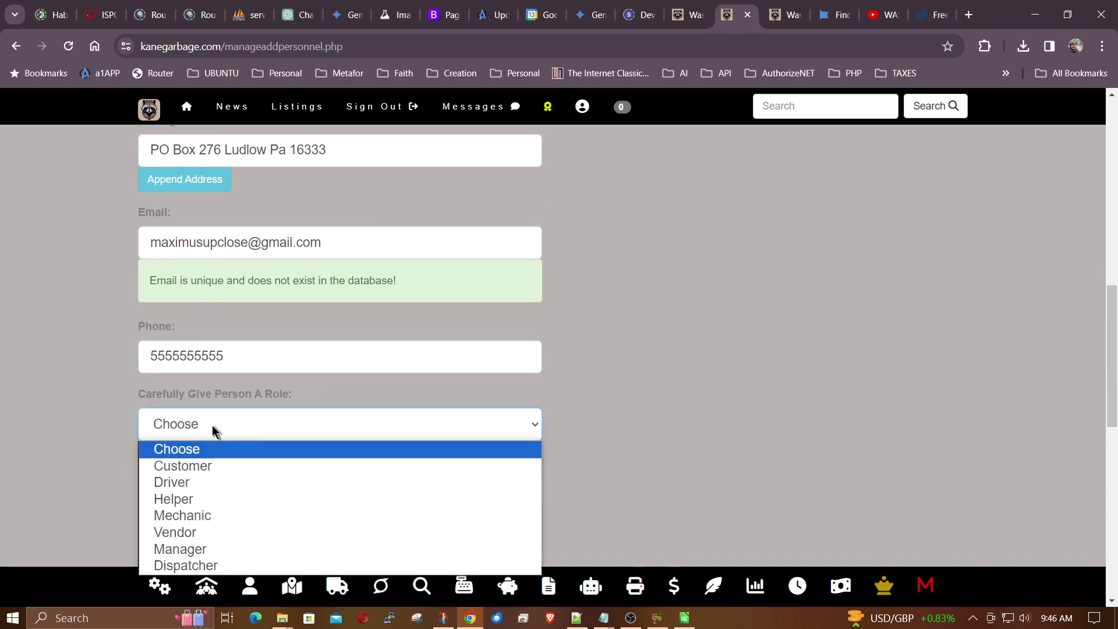
click(211, 467)
scroll(652, 410, down, 2)
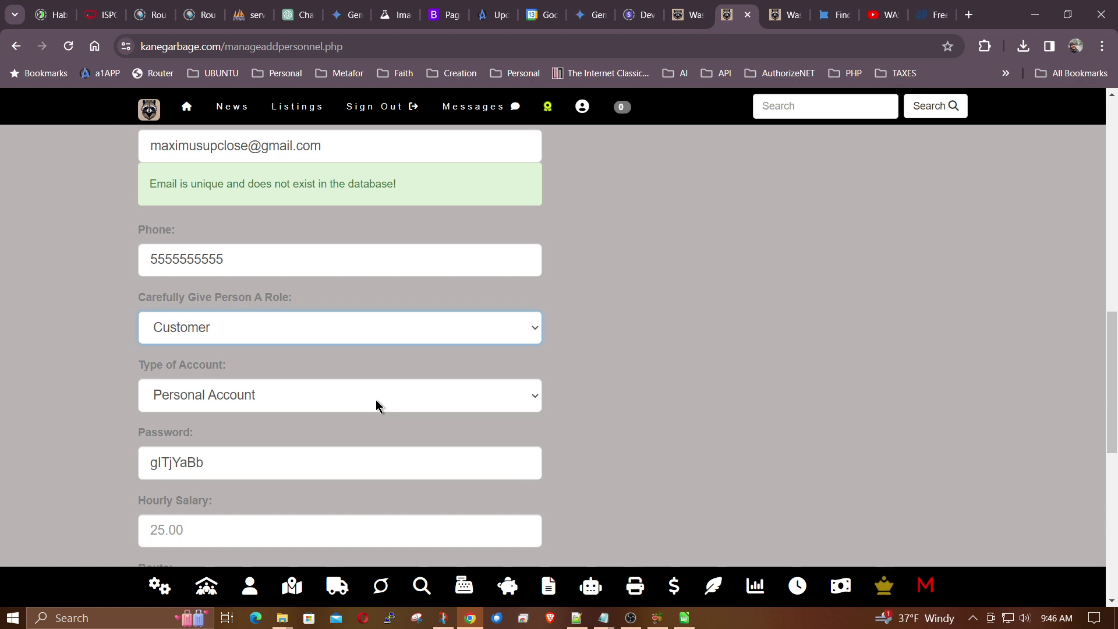
click(454, 319)
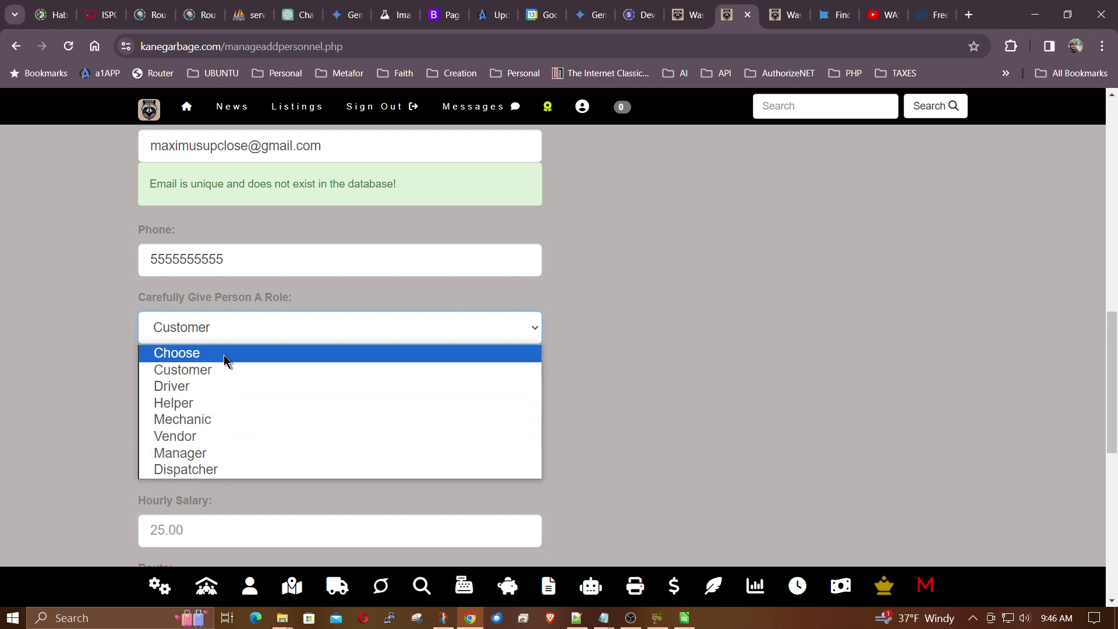
click(223, 375)
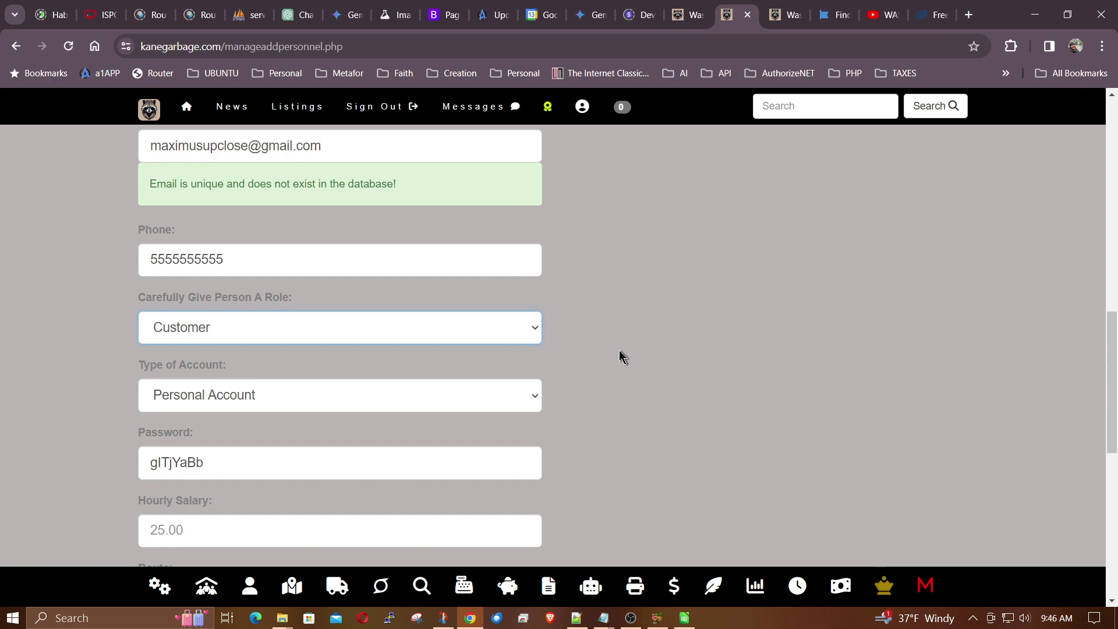
click(532, 405)
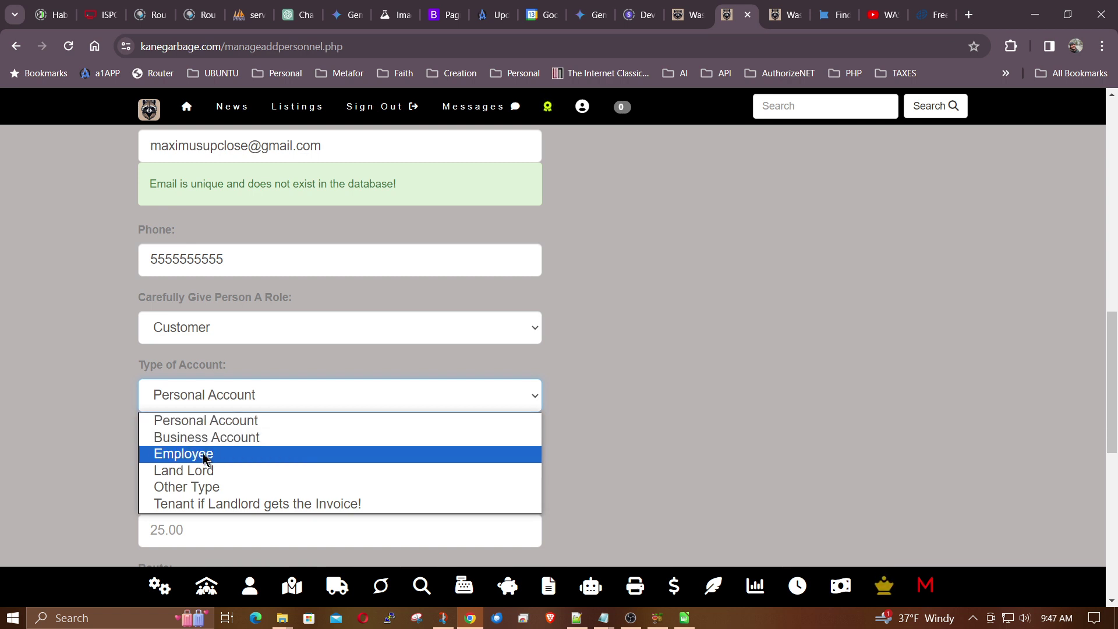
click(306, 336)
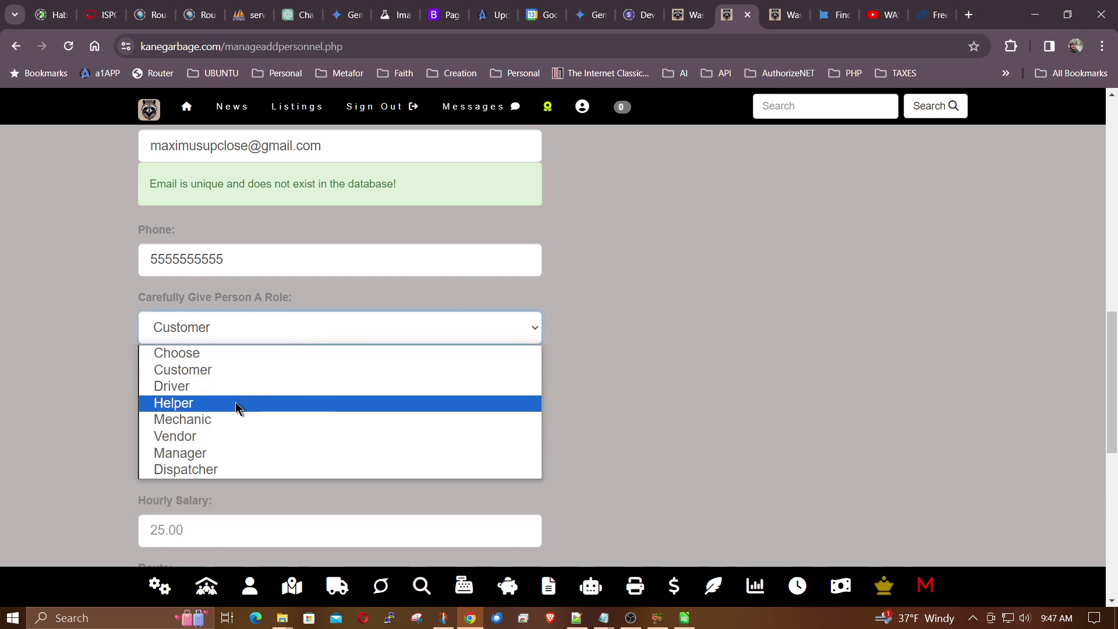
click(281, 369)
click(252, 393)
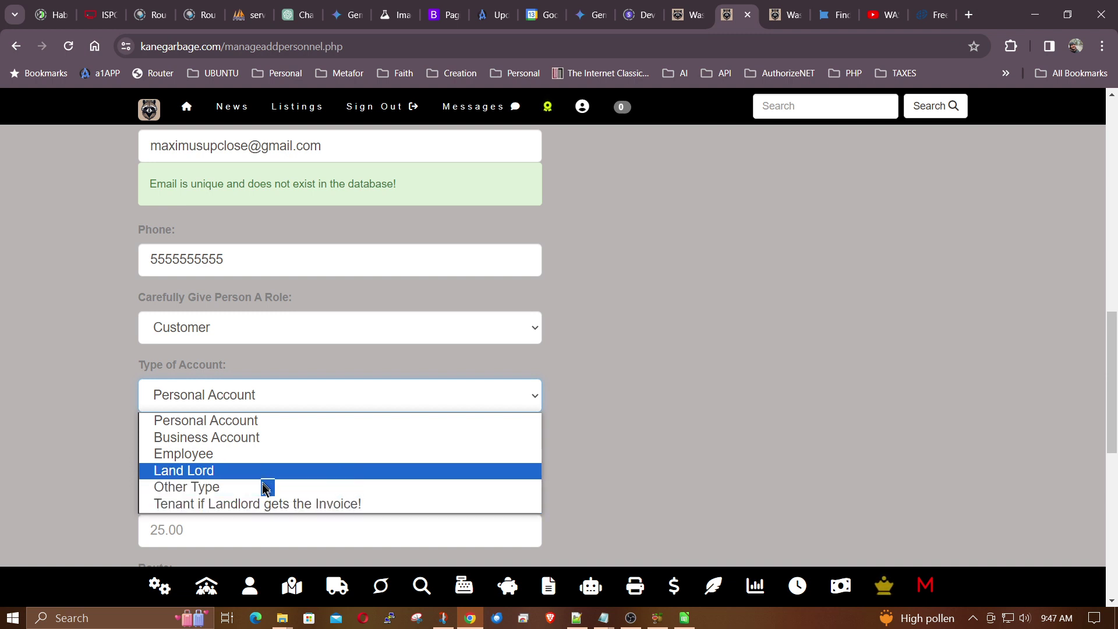
click(275, 424)
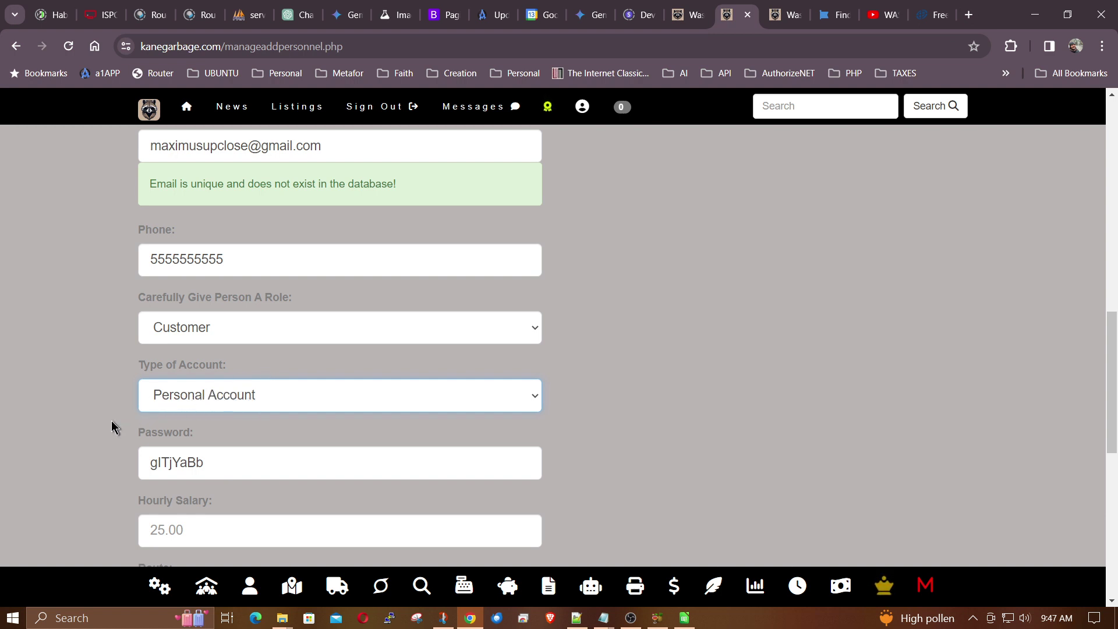
scroll(112, 425, down, 2)
mouse_move(178, 398)
drag(244, 365, 100, 369)
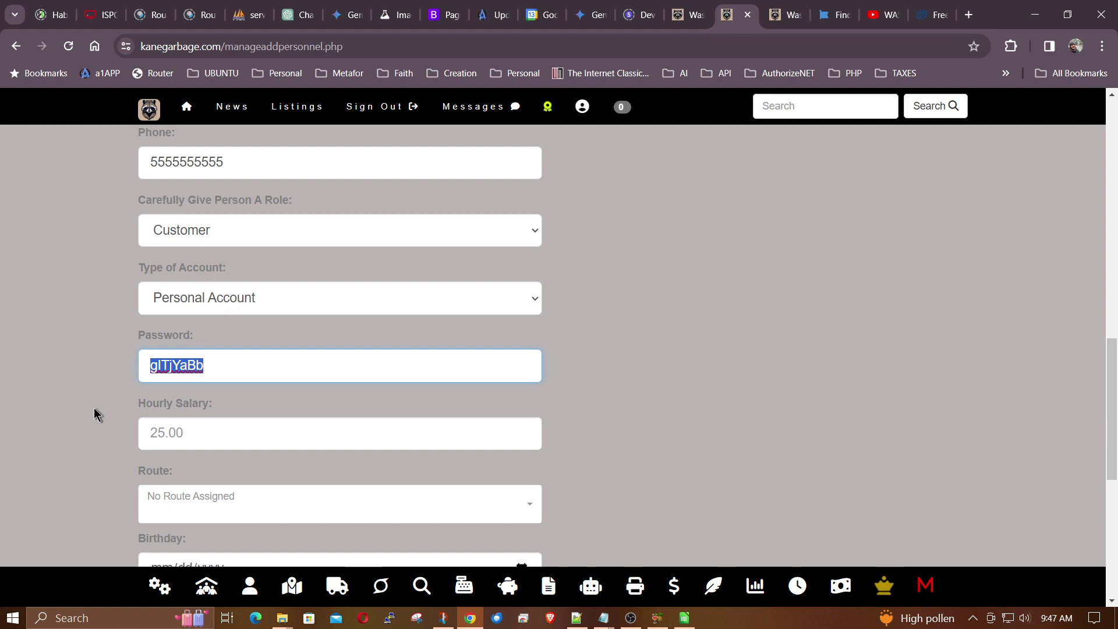
- Enter the birthday 09/27/1948 and submit the form with the Add button
scroll(95, 414, down, 3)
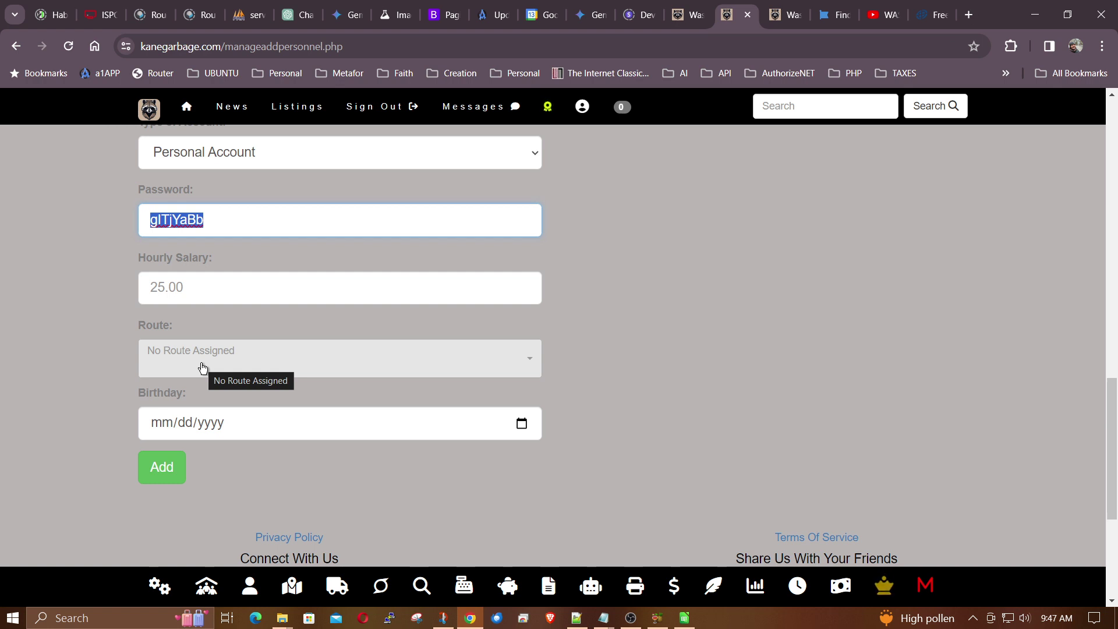
click(159, 421)
text(09/)
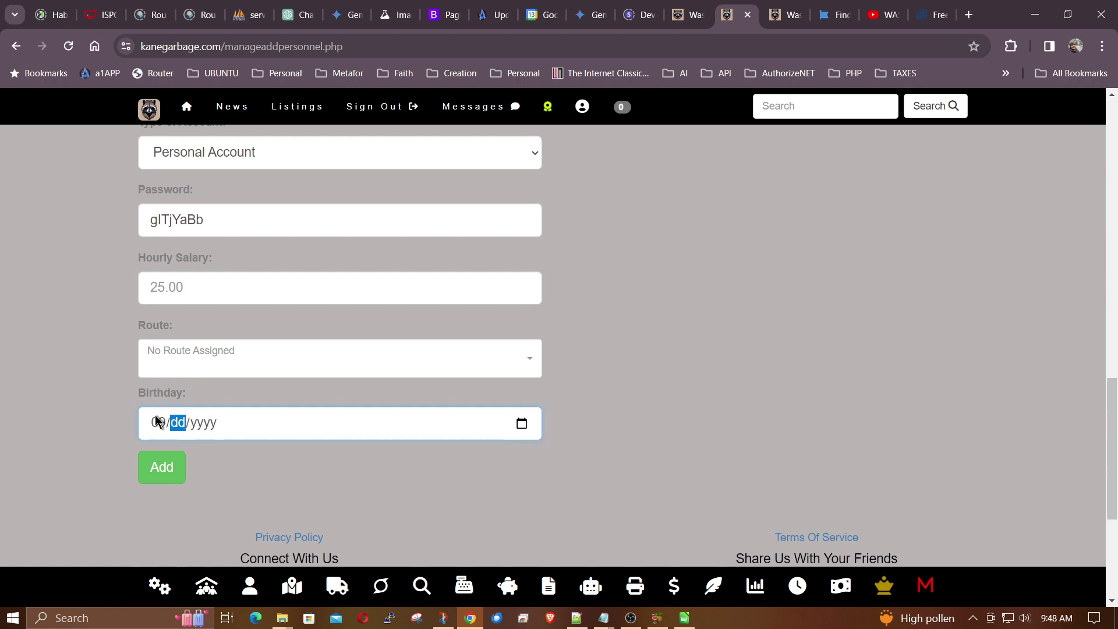
text(27/1948)
click(161, 472)
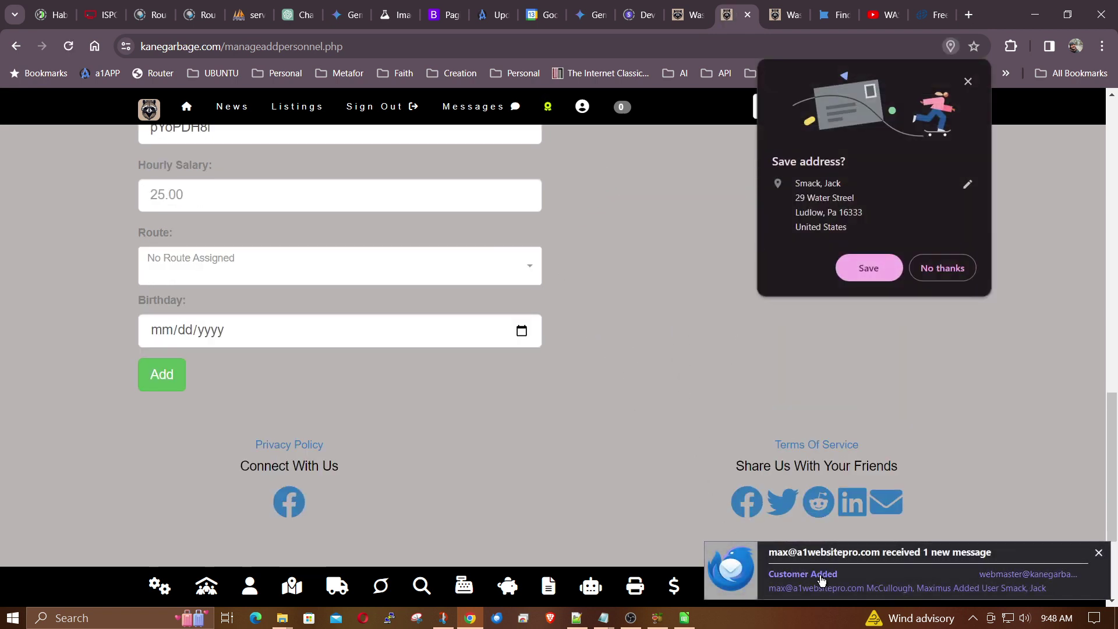
- Decline Chrome's Save address prompt and scroll back up to the Add People Below heading
click(935, 268)
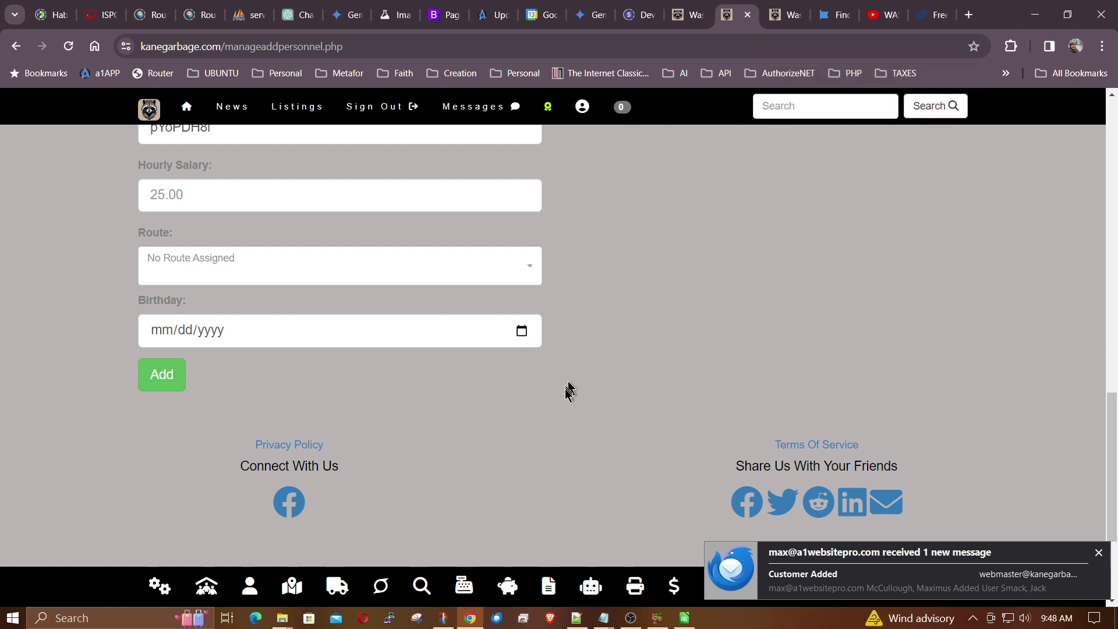
scroll(589, 393, up, 3)
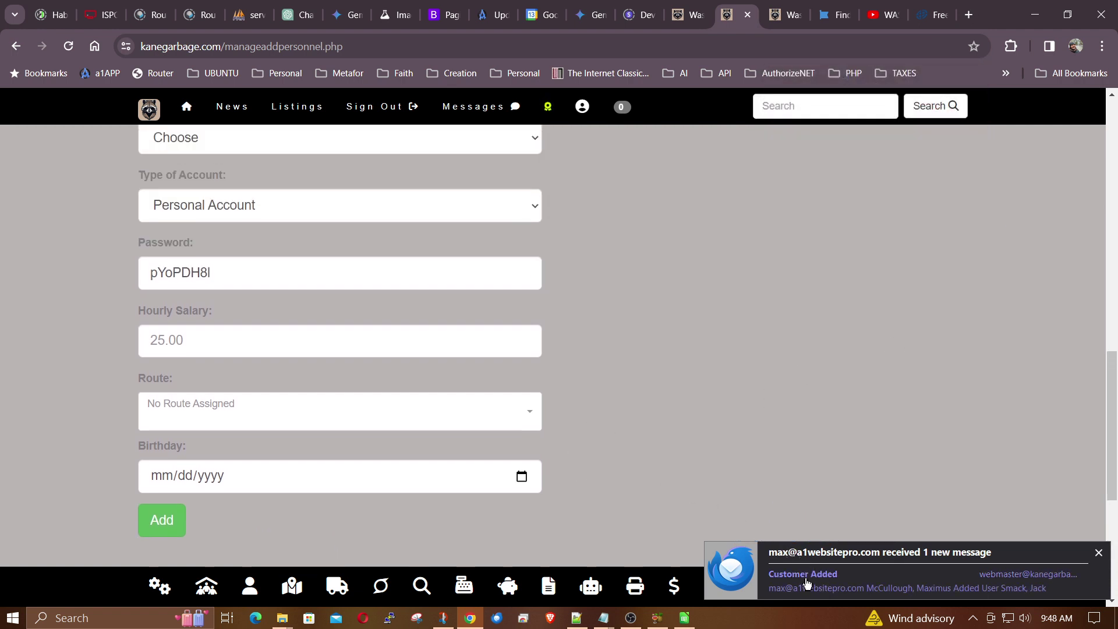
scroll(634, 401, up, 5)
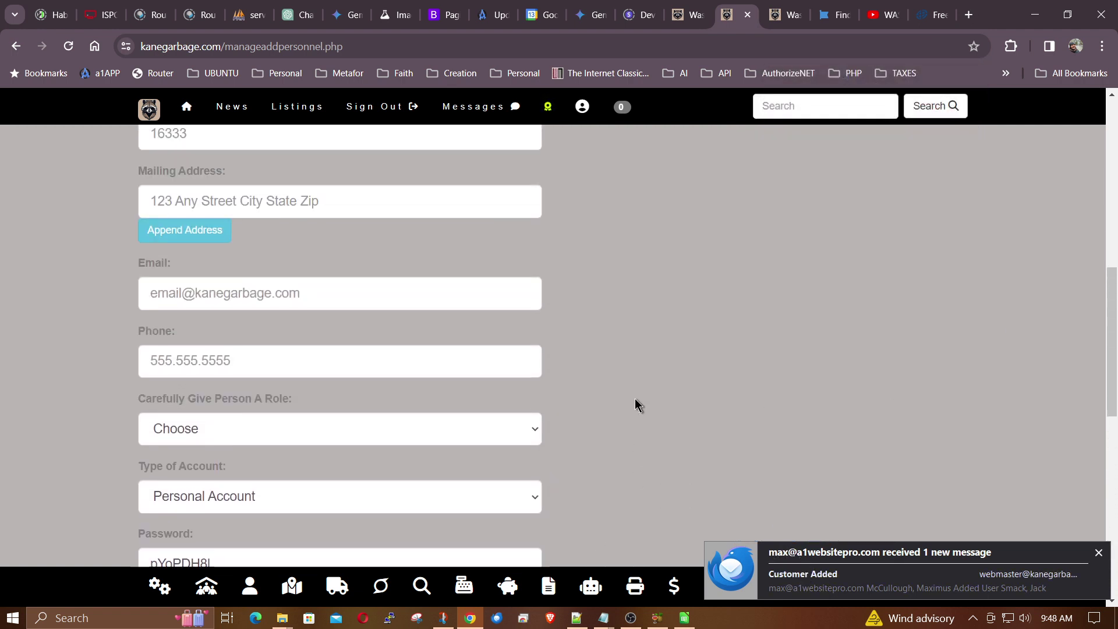
scroll(634, 398, up, 4)
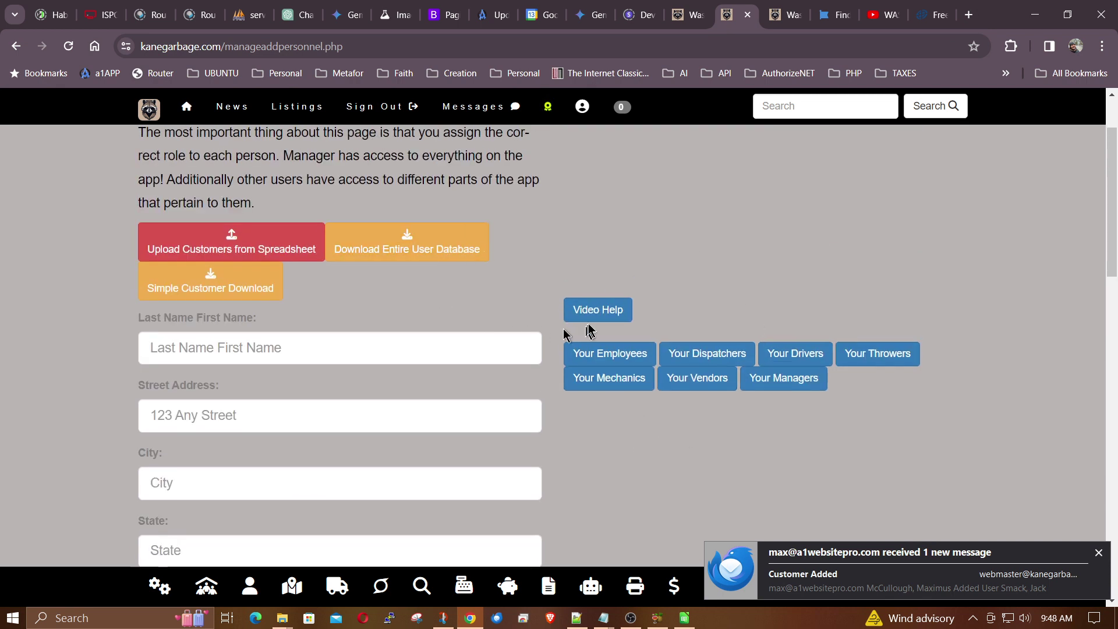
scroll(504, 285, up, 2)
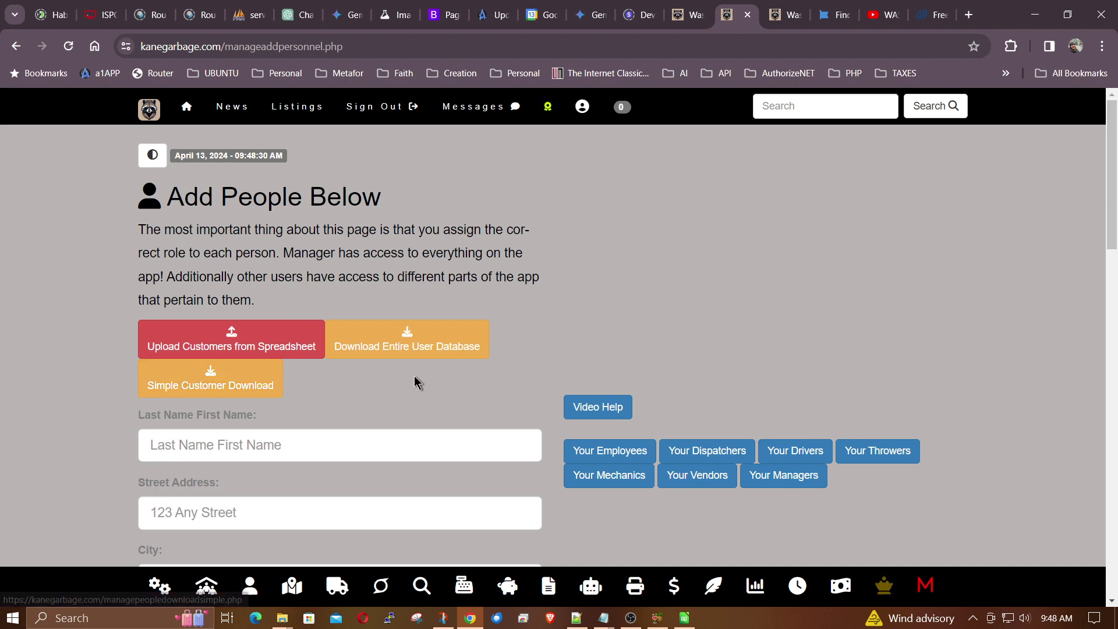
click(799, 105)
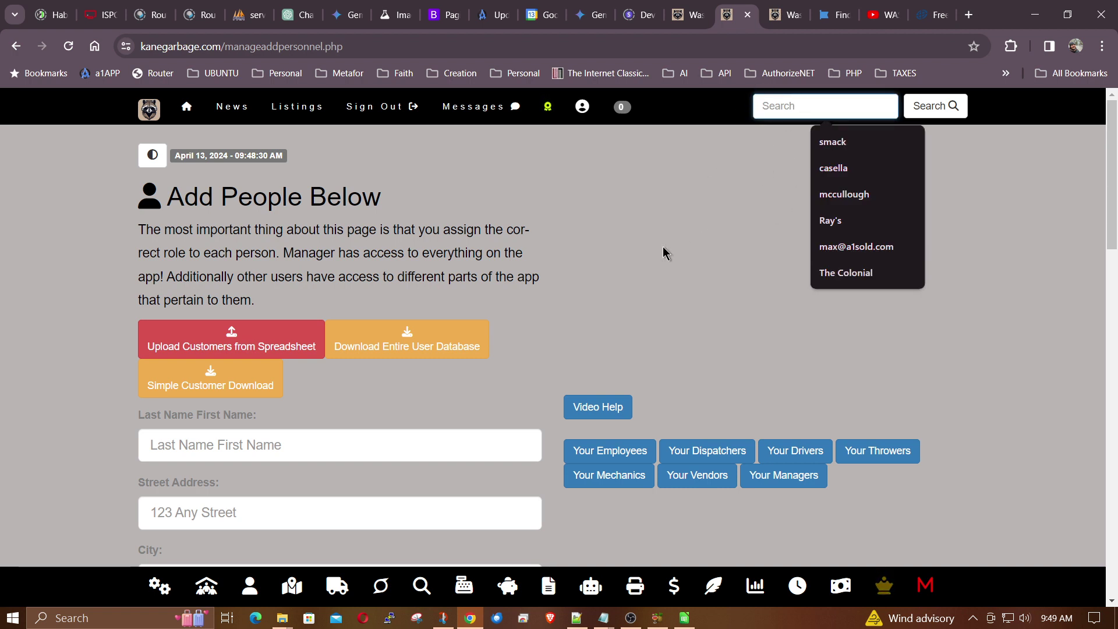
click(574, 248)
scroll(489, 267, down, 2)
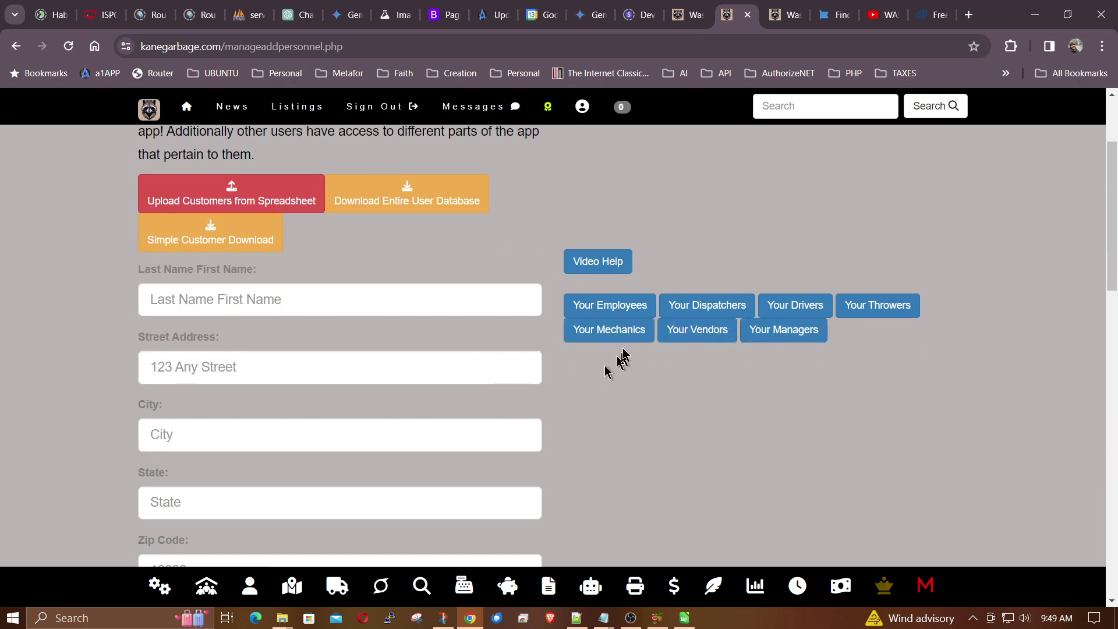
click(604, 304)
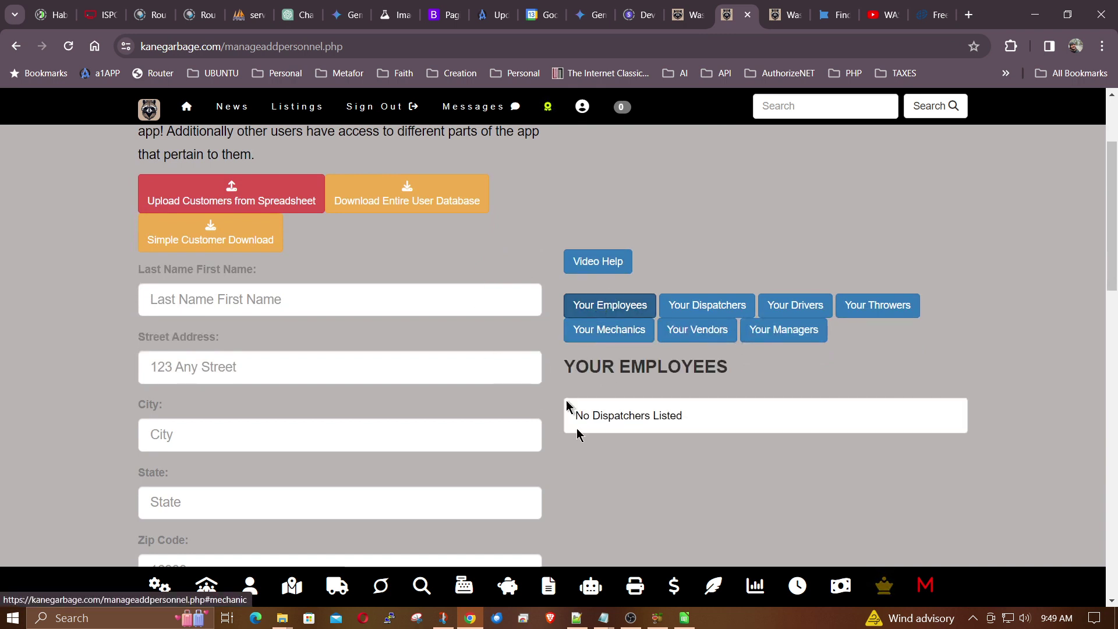
click(705, 307)
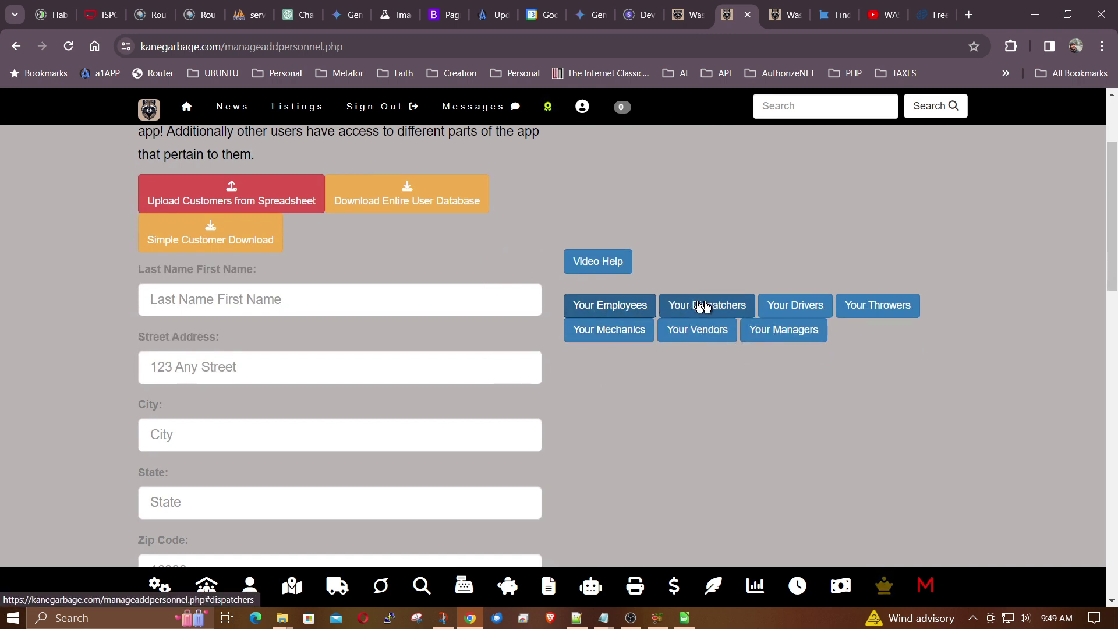
click(807, 312)
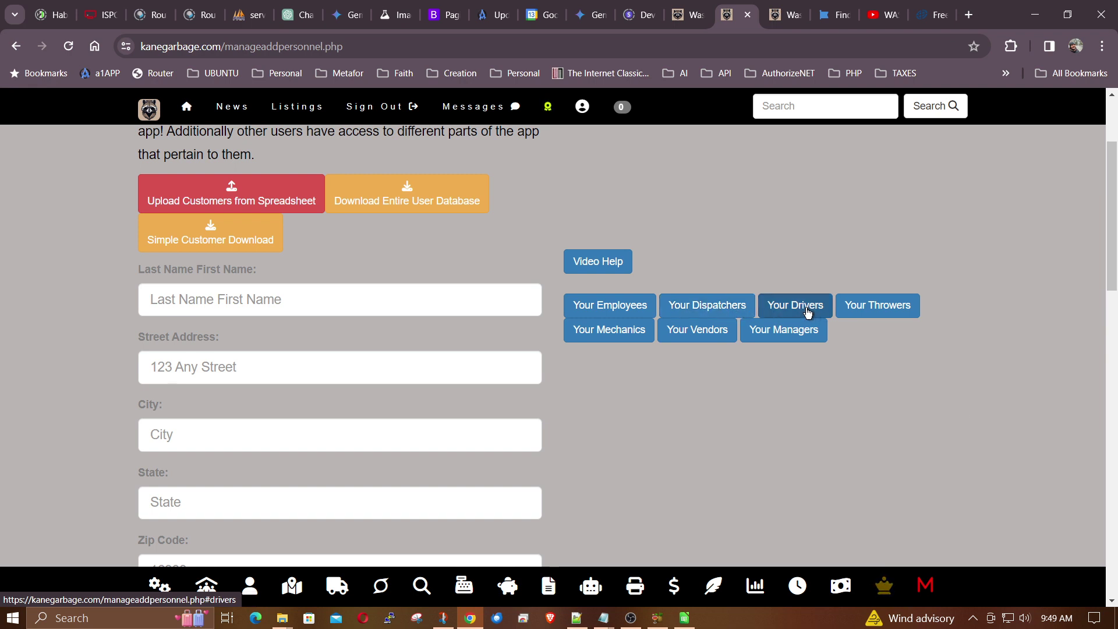
click(866, 314)
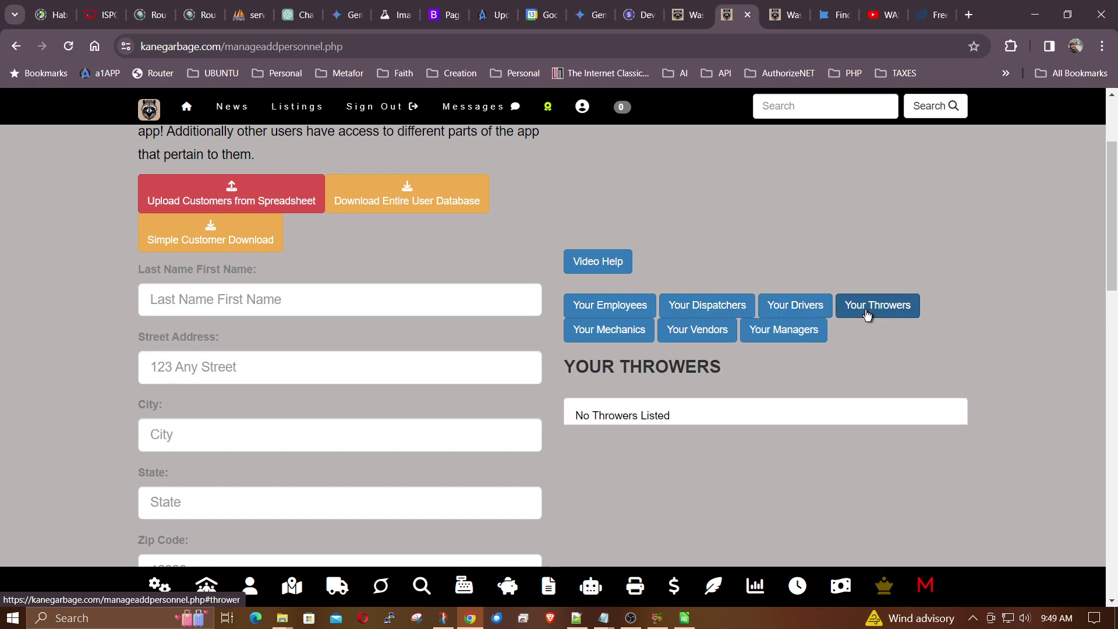
click(594, 343)
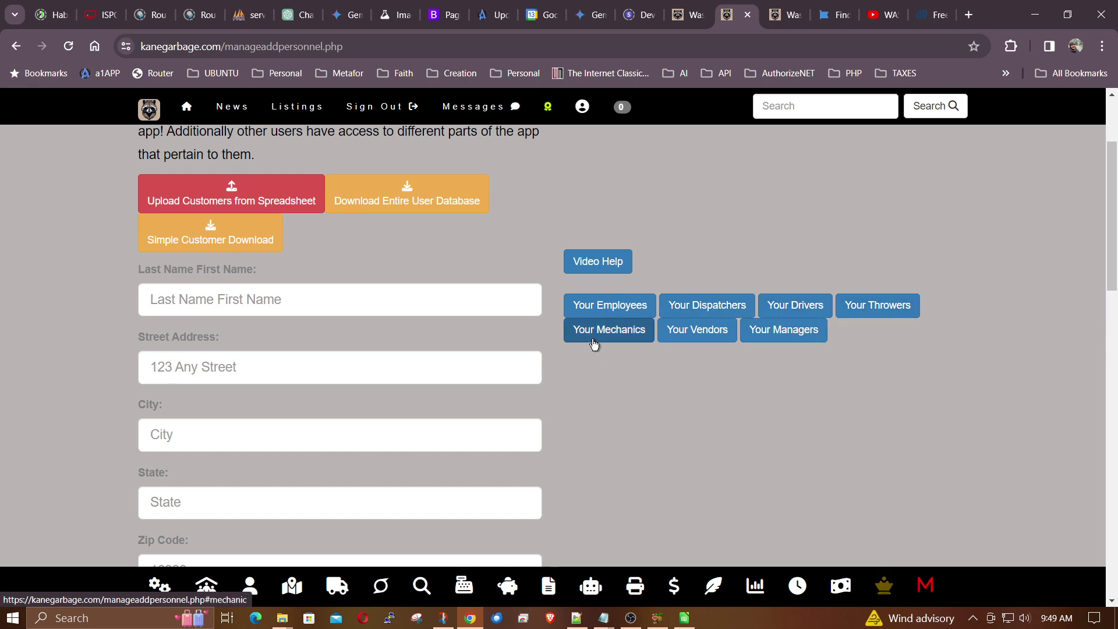
click(697, 336)
click(763, 341)
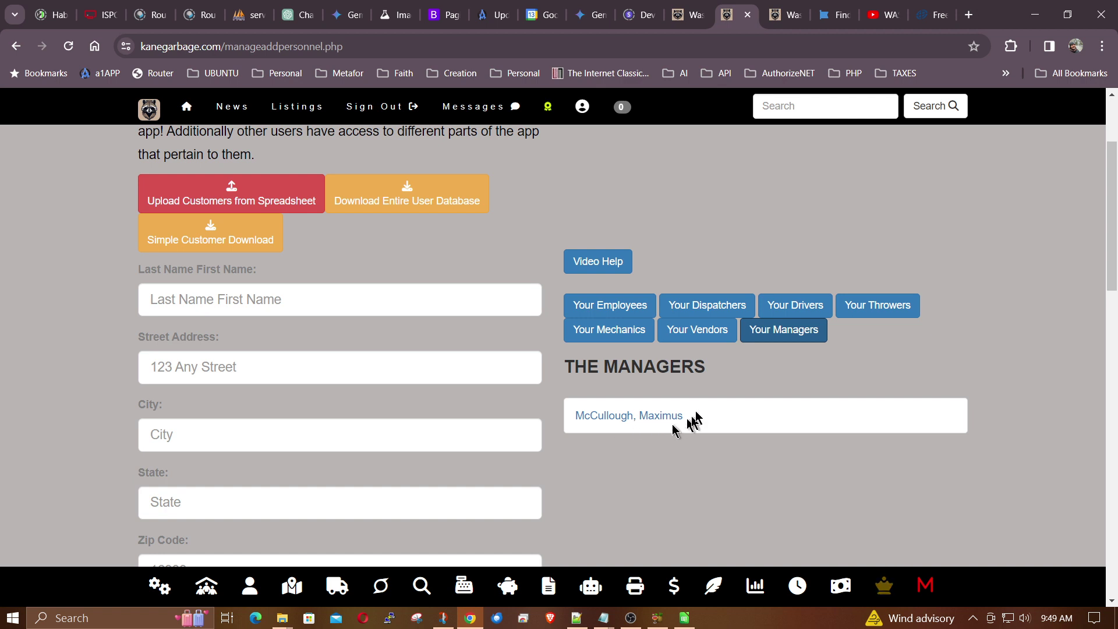
click(787, 333)
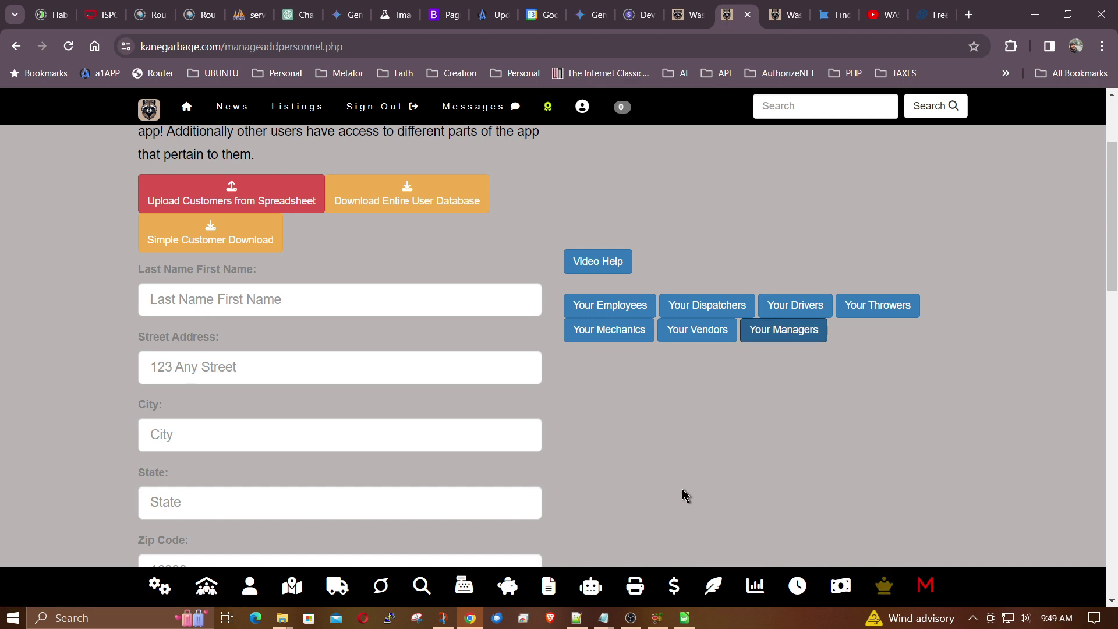
scroll(582, 437, up, 3)
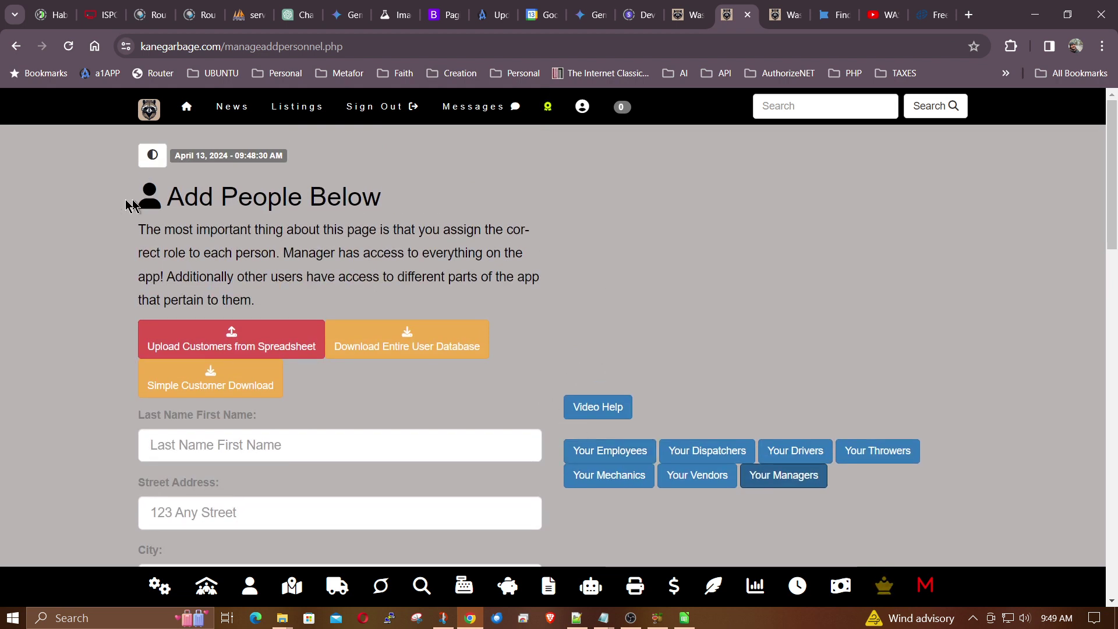
- Leave Type of Account as Personal Account and choose Manager in the Role dropdown
scroll(465, 244, down, 7)
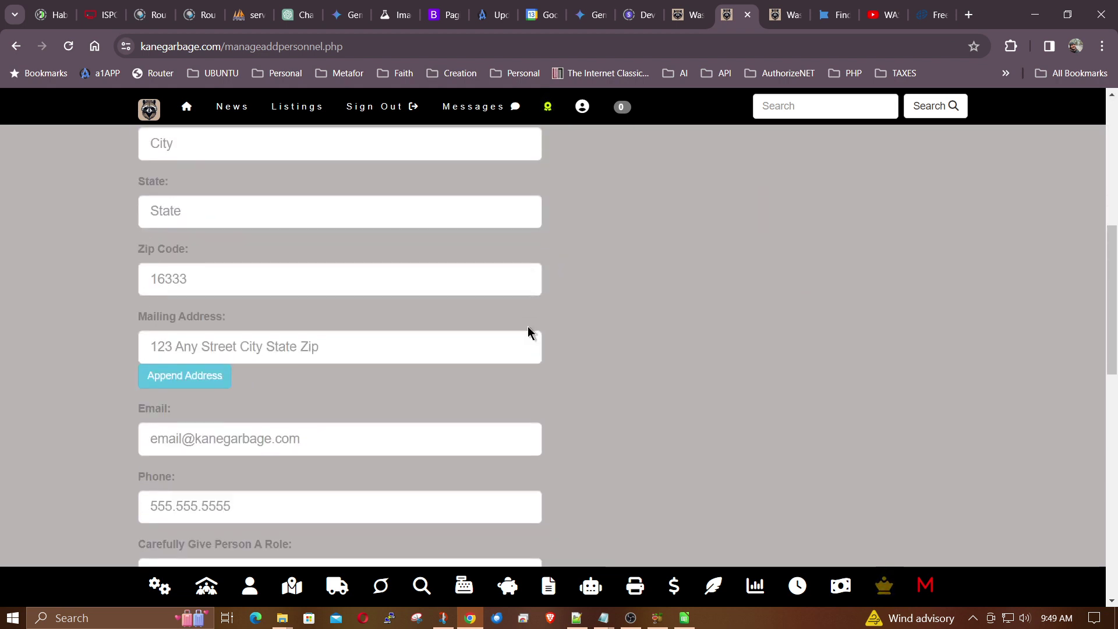
scroll(528, 332, down, 6)
scroll(573, 349, down, 3)
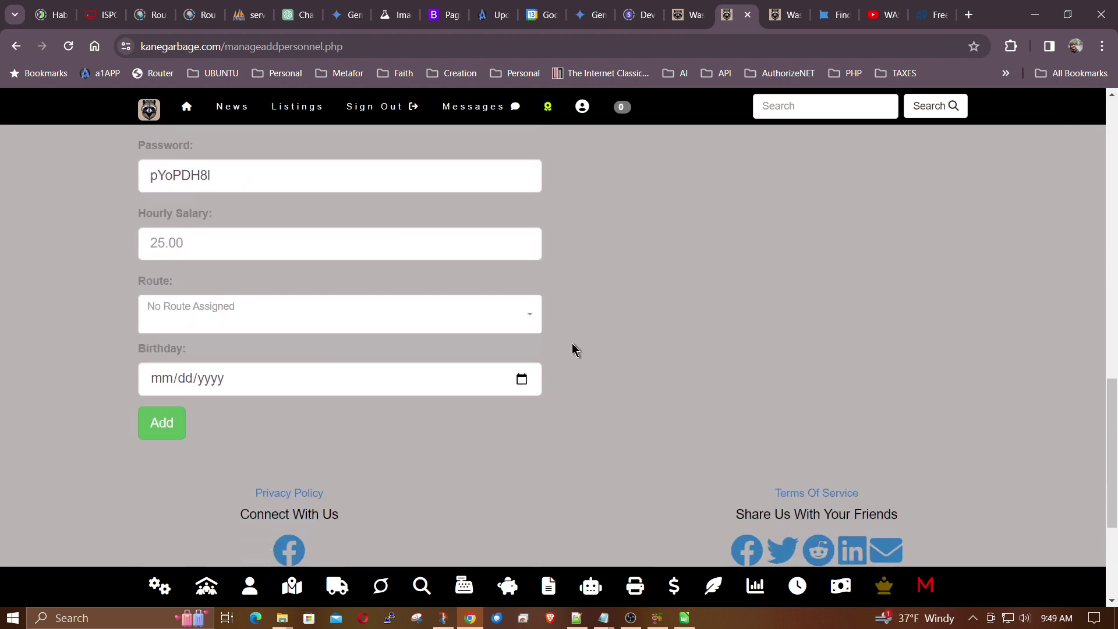
scroll(573, 349, up, 3)
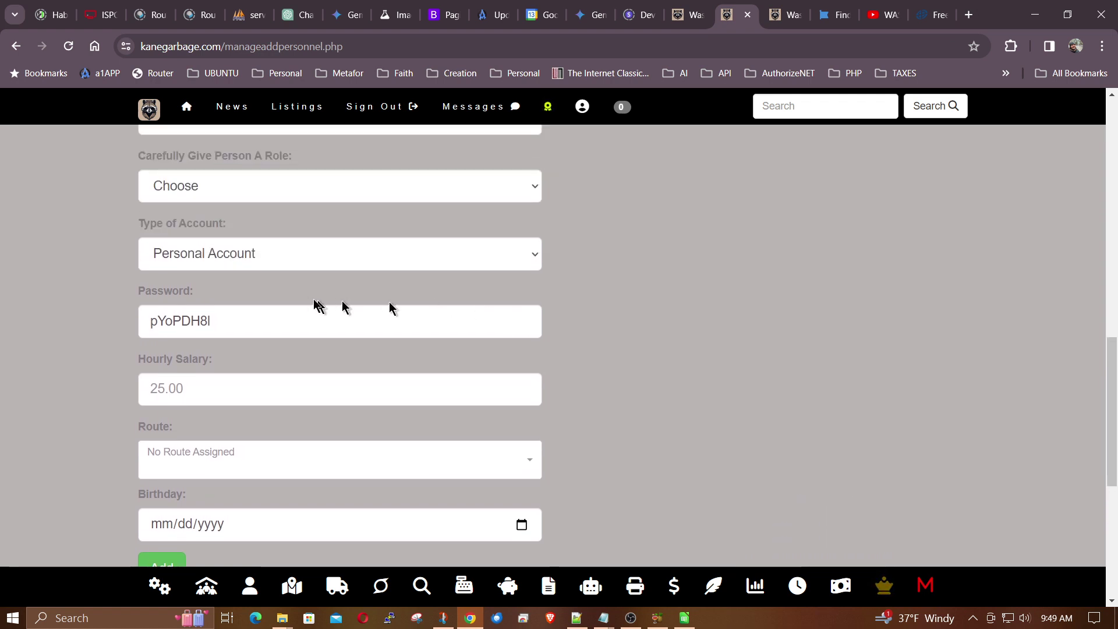
click(318, 260)
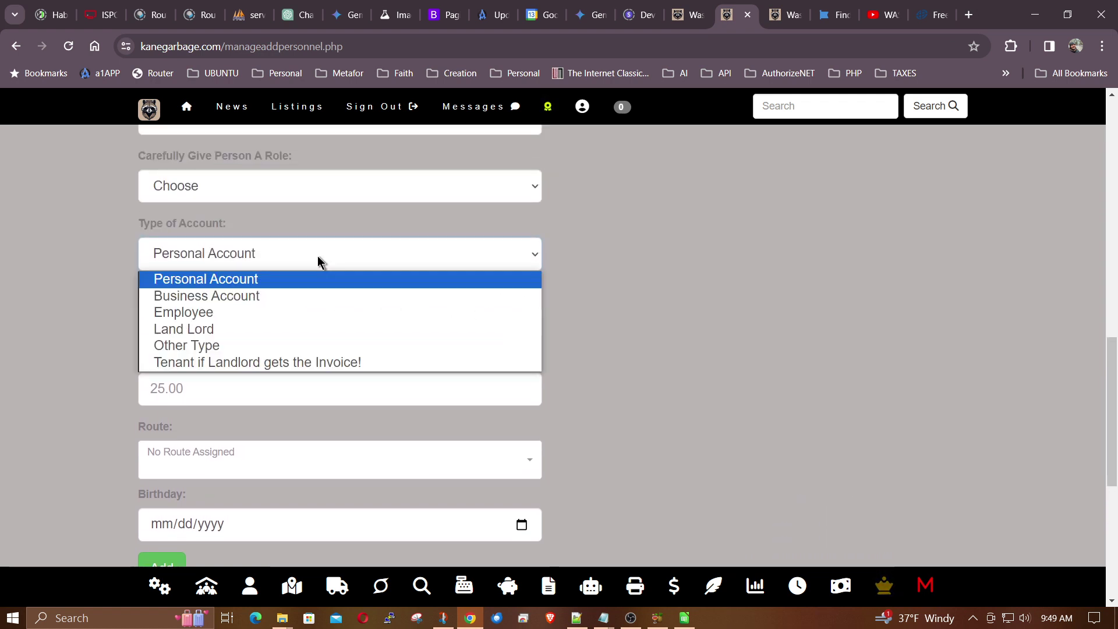
click(318, 257)
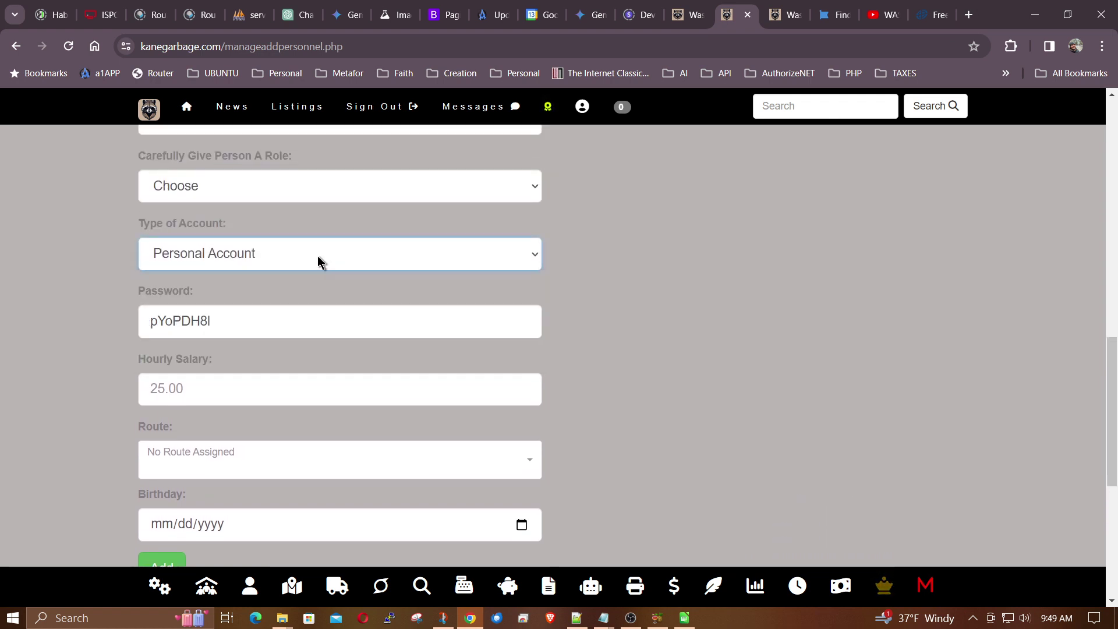
click(321, 190)
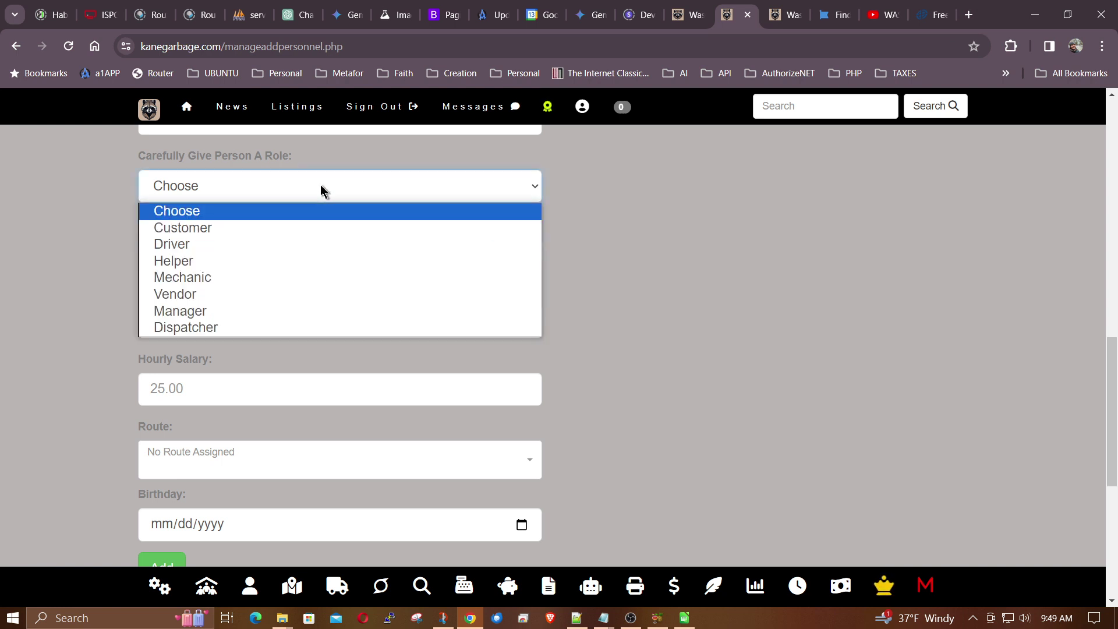
click(210, 315)
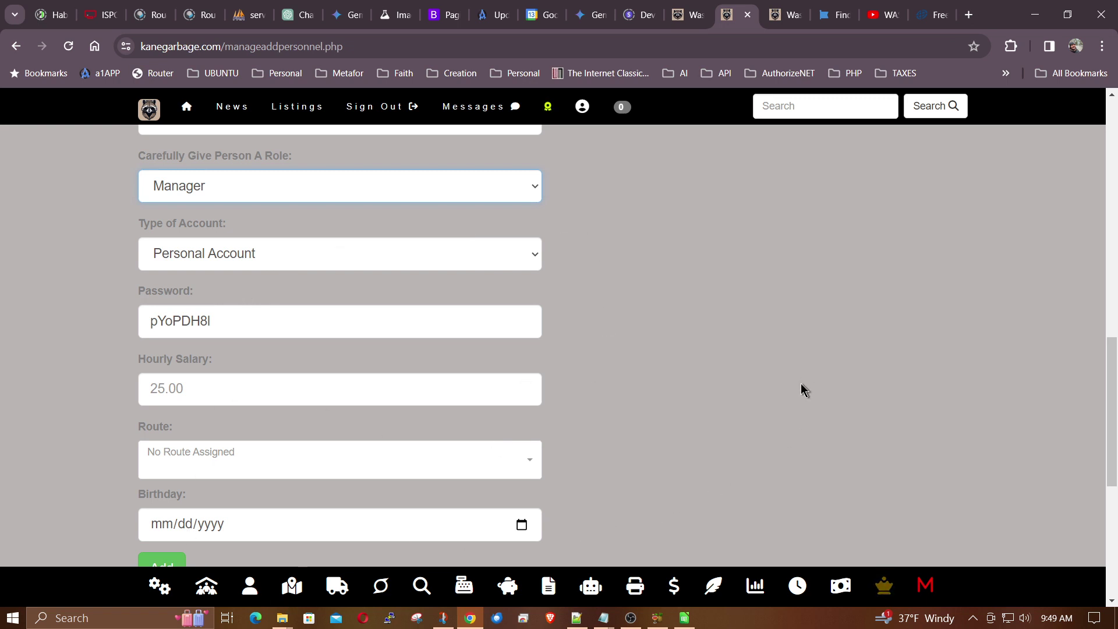